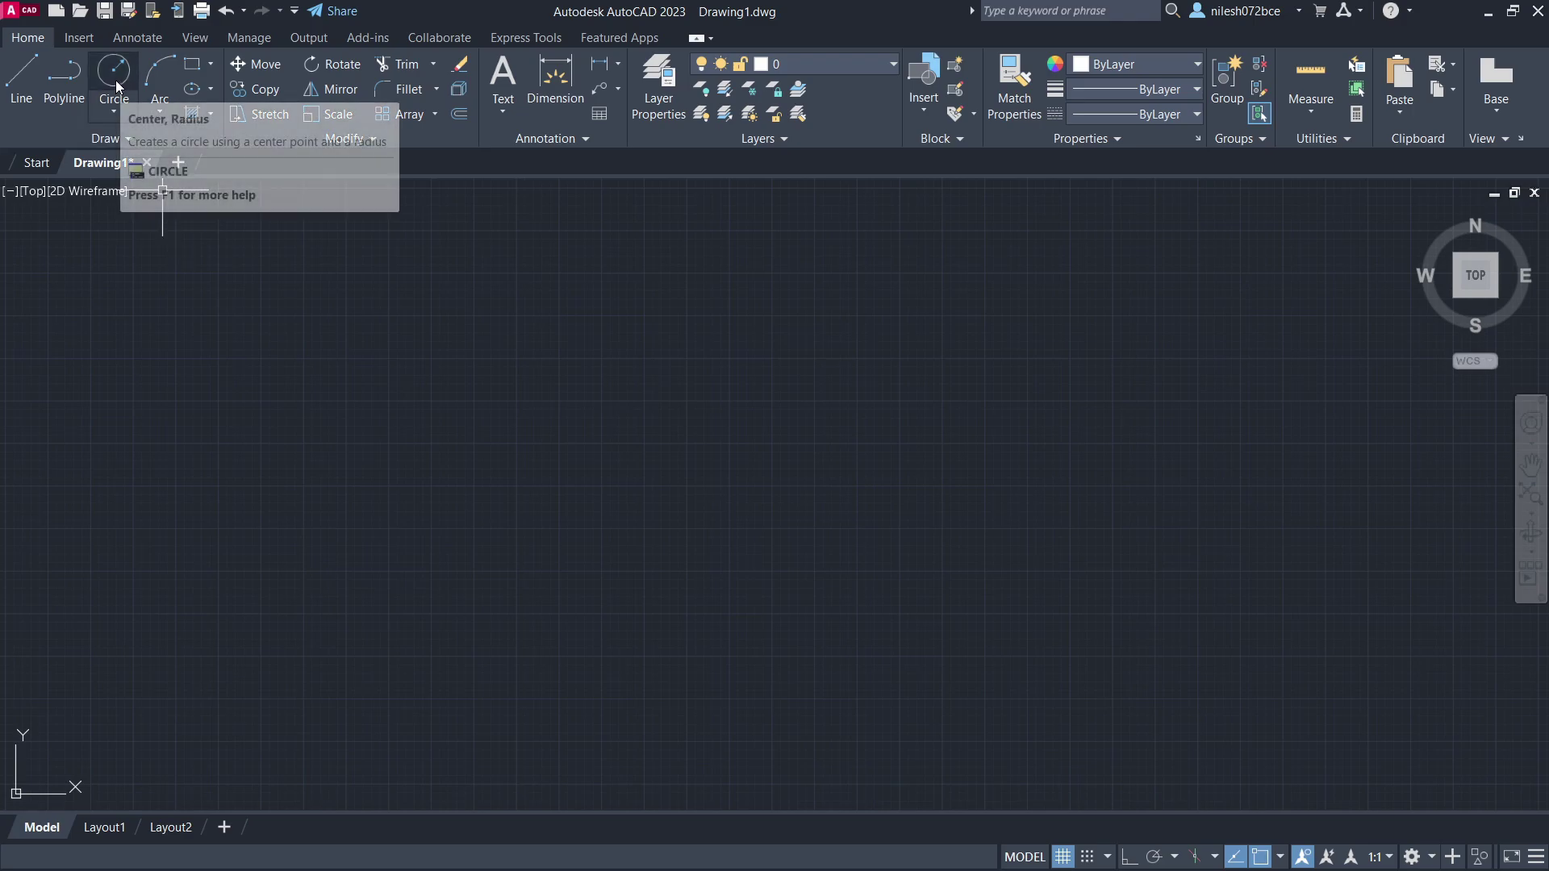
- Draw five nested rectangles, each one inside the previous
{"action": "left_click", "coordinate": [195, 68]}
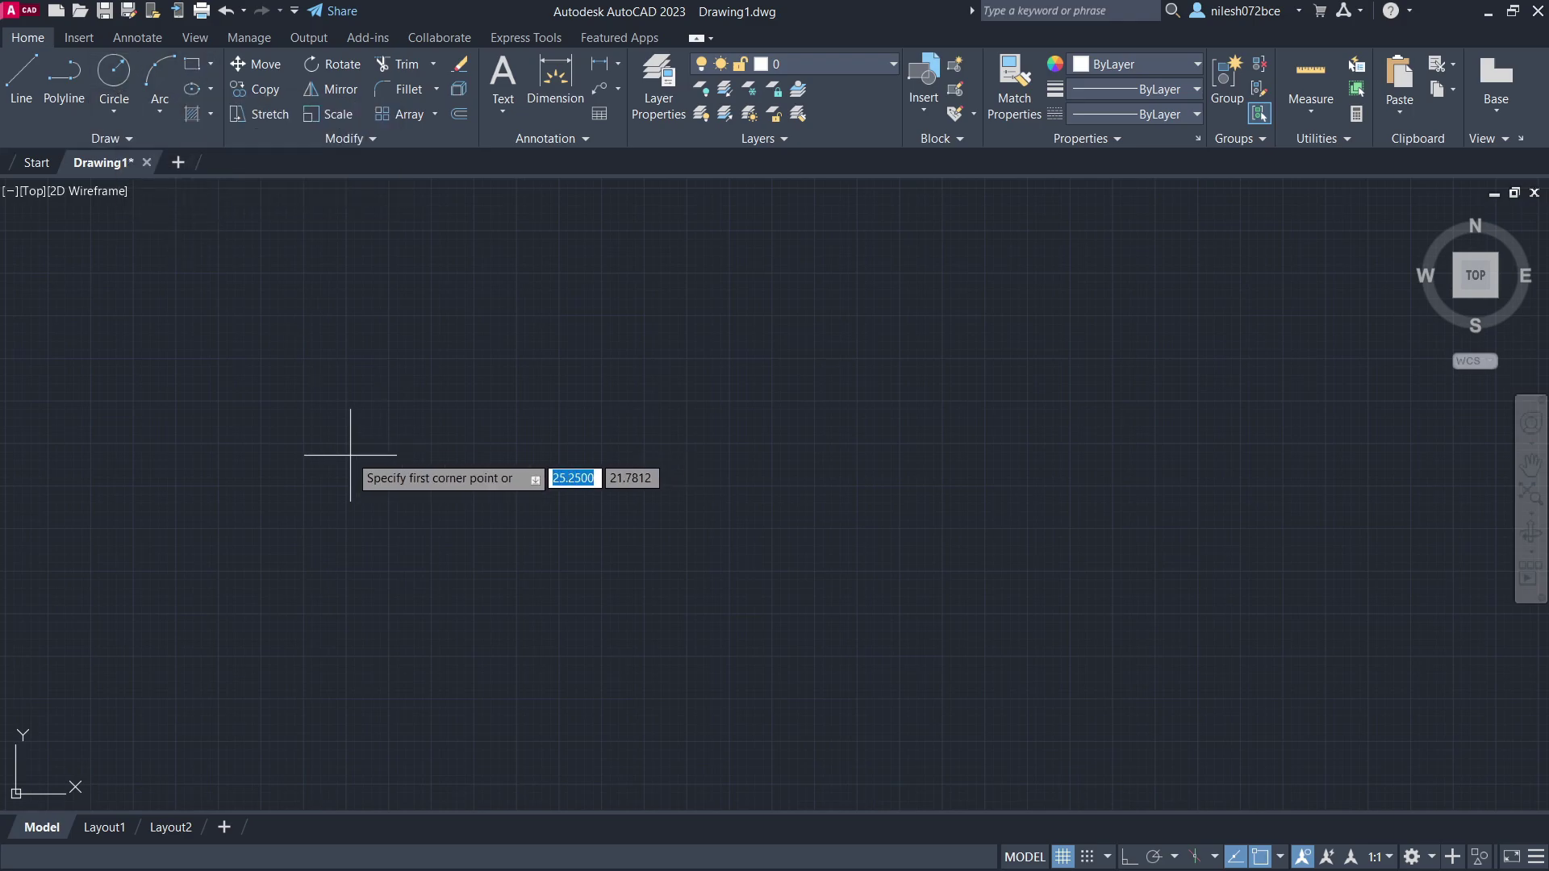
{"action": "left_click", "coordinate": [210, 292]}
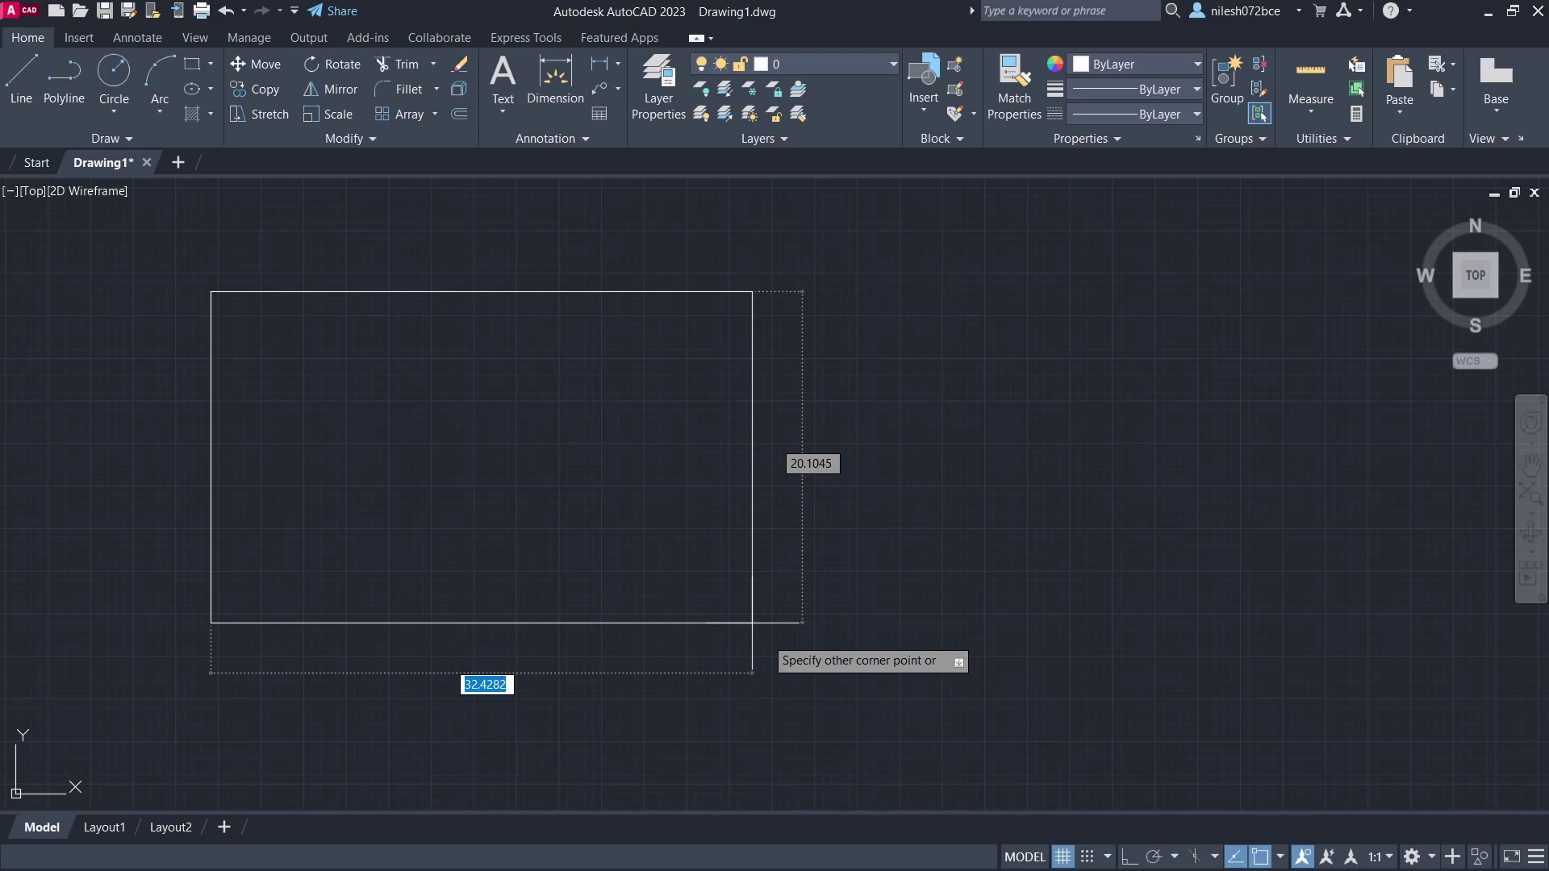
{"action": "left_click", "coordinate": [780, 655]}
{"action": "key", "text": "space"}
{"action": "left_click", "coordinate": [282, 338]}
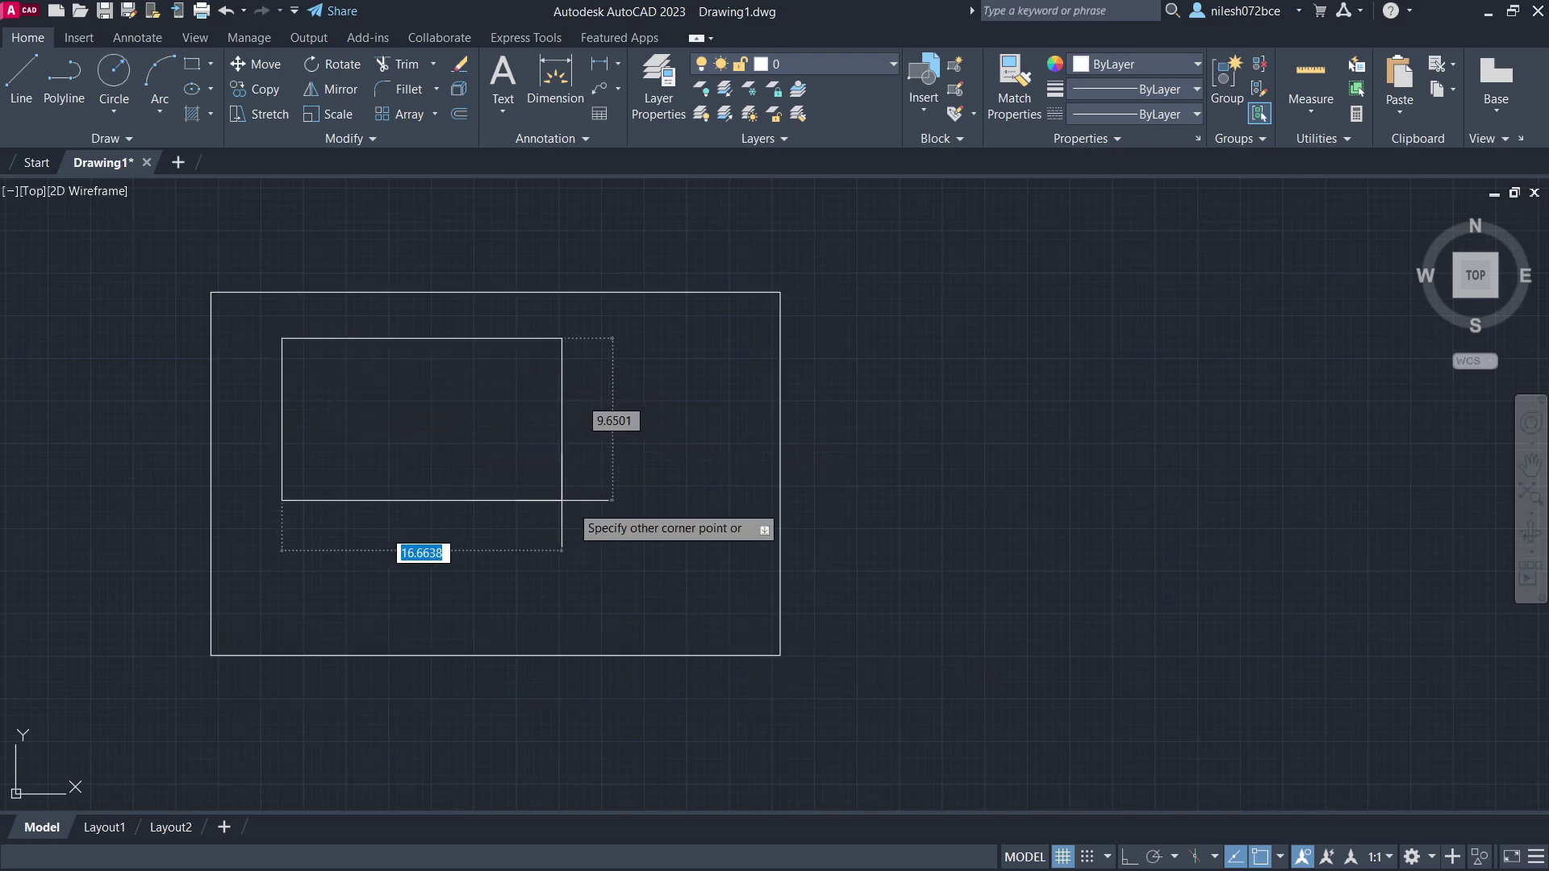
{"action": "left_click", "coordinate": [727, 609]}
{"action": "key", "text": "space"}
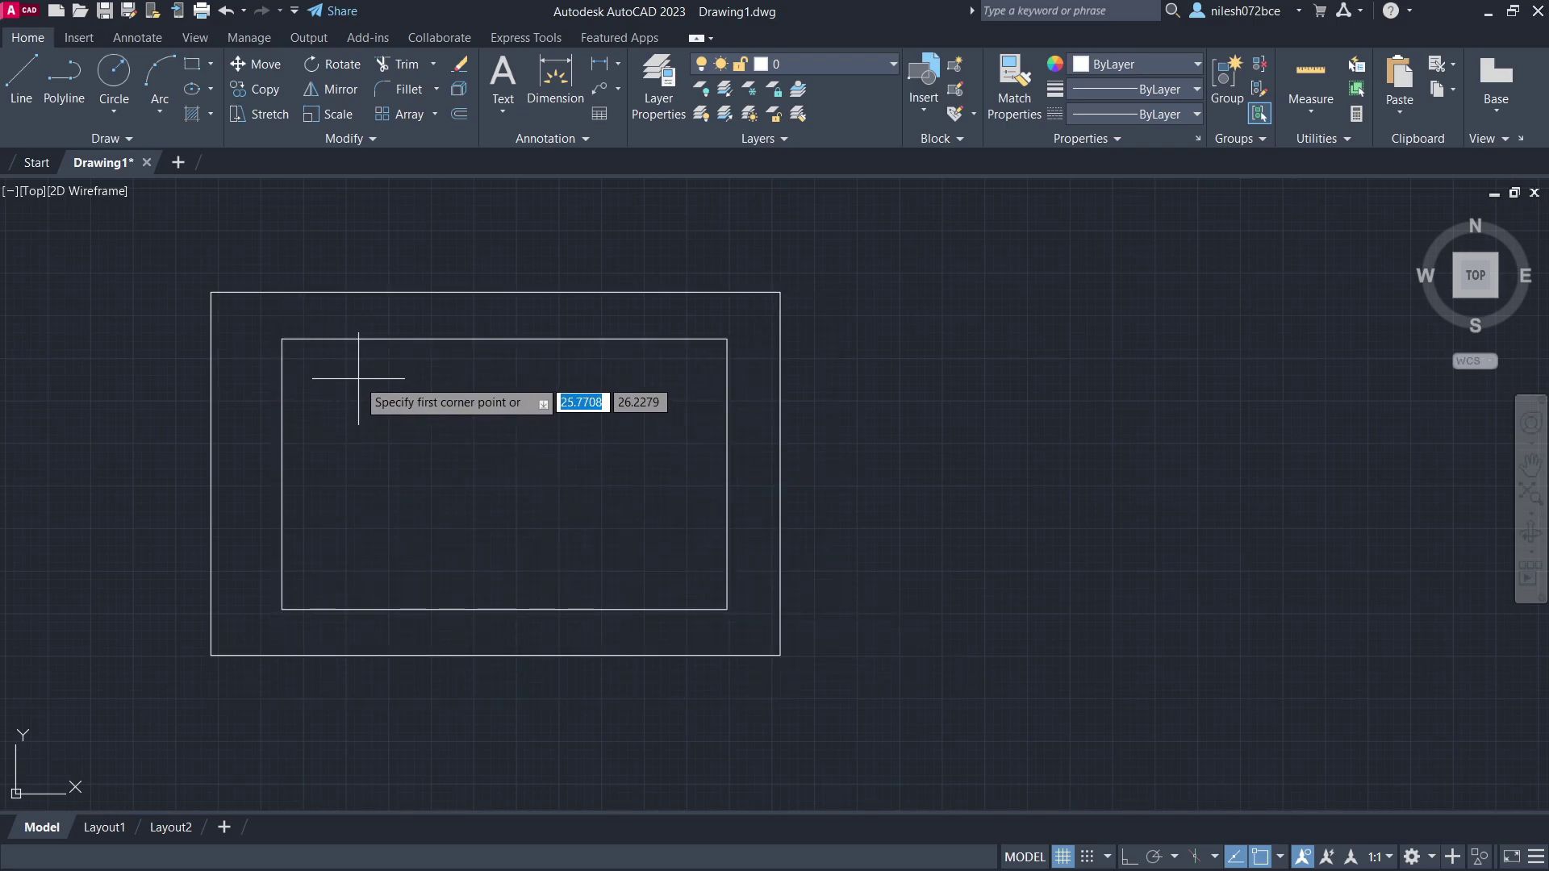
{"action": "left_click", "coordinate": [355, 376]}
{"action": "left_click", "coordinate": [684, 576]}
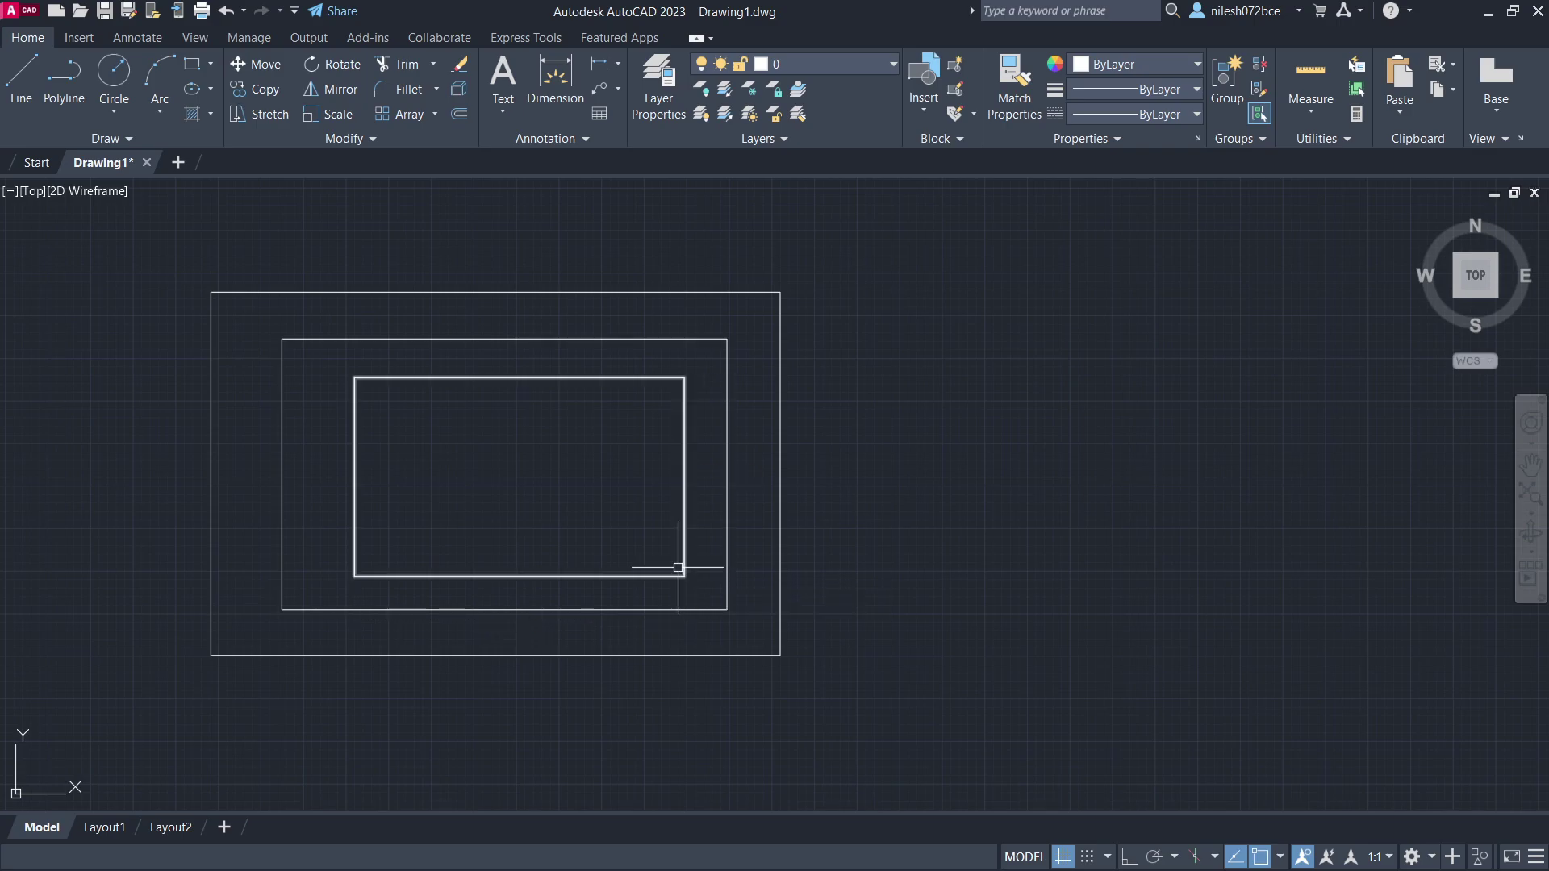
{"action": "key", "text": "space"}
{"action": "left_click", "coordinate": [412, 415]}
{"action": "left_click", "coordinate": [651, 555]}
{"action": "key", "text": "space"}
{"action": "left_click", "coordinate": [471, 446]}
{"action": "left_click", "coordinate": [620, 533]}
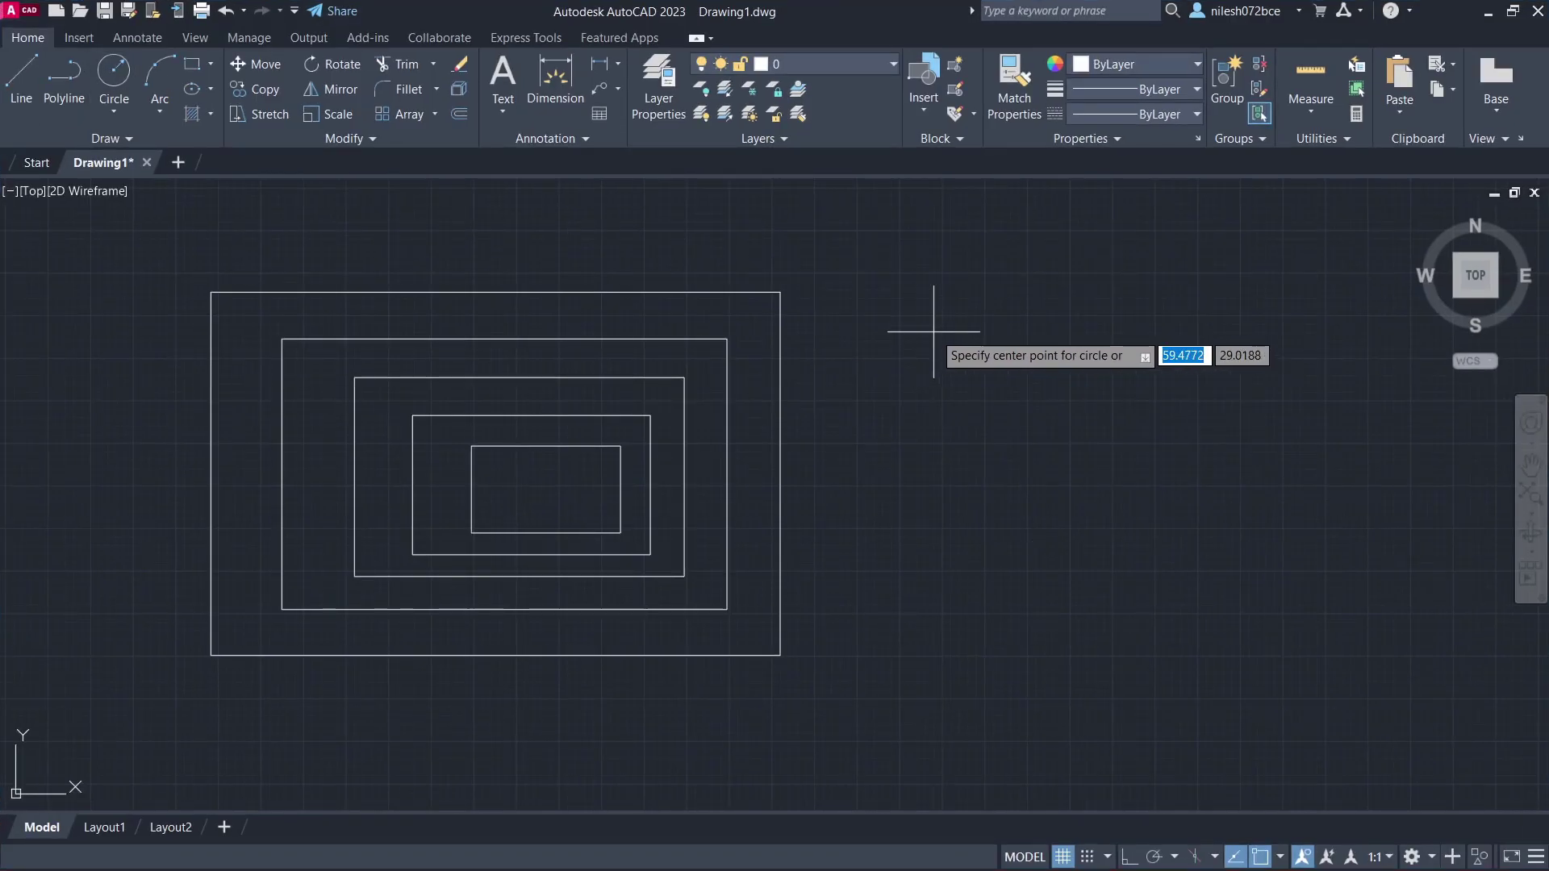
- Draw a set of concentric circles to the right of the rectangles
{"action": "left_click", "coordinate": [956, 353]}
{"action": "left_click", "coordinate": [1113, 352]}
{"action": "key", "text": "space"}
{"action": "left_click", "coordinate": [956, 352]}
{"action": "left_click", "coordinate": [1079, 353]}
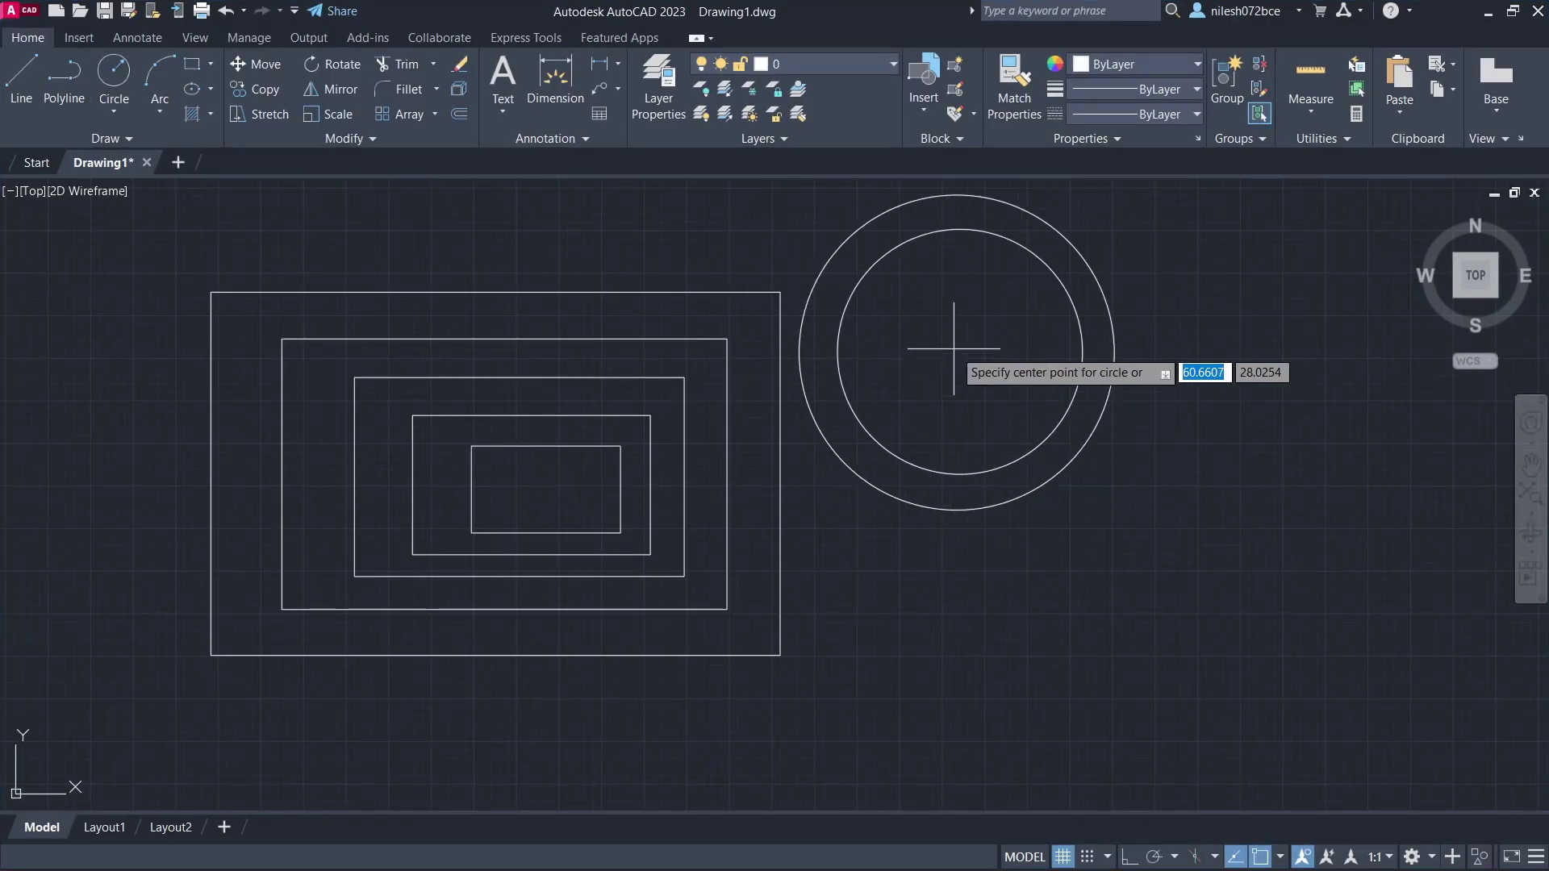
{"action": "left_click", "coordinate": [956, 352]}
{"action": "left_click", "coordinate": [1036, 352]}
{"action": "left_click", "coordinate": [956, 353]}
{"action": "left_click", "coordinate": [993, 352]}
- Draw a seven-point zigzag line with the LINE command
{"action": "scroll", "coordinate": [753, 449], "scroll_direction": "down", "scroll_amount": 3}
{"action": "middle_click_drag", "start_coordinate": [753, 449], "coordinate": [642, 505]}
{"action": "key", "text": "l"}
{"action": "key", "text": "space"}
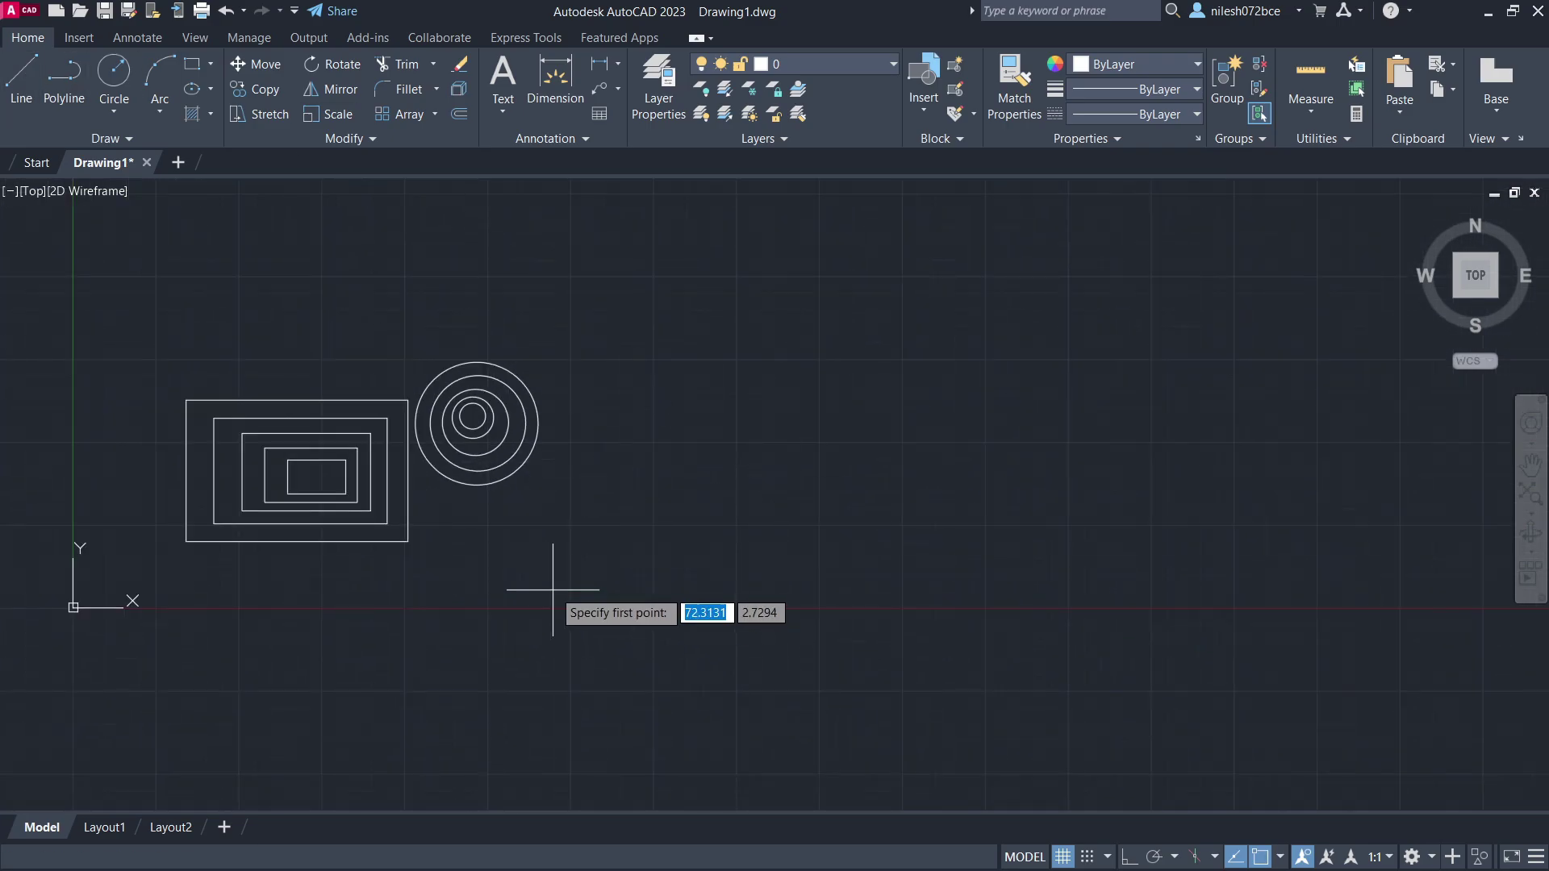
{"action": "left_click", "coordinate": [556, 551]}
{"action": "left_click", "coordinate": [724, 337]}
{"action": "left_click", "coordinate": [939, 551]}
{"action": "left_click", "coordinate": [1065, 337]}
{"action": "left_click", "coordinate": [1273, 551]}
{"action": "left_click", "coordinate": [1402, 328]}
{"action": "left_click", "coordinate": [1485, 551]}
- Draw circles under and between the zigzag's peaks
{"action": "key", "text": "c"}
{"action": "key", "text": "space"}
{"action": "left_click", "coordinate": [738, 501]}
{"action": "left_click", "coordinate": [922, 390]}
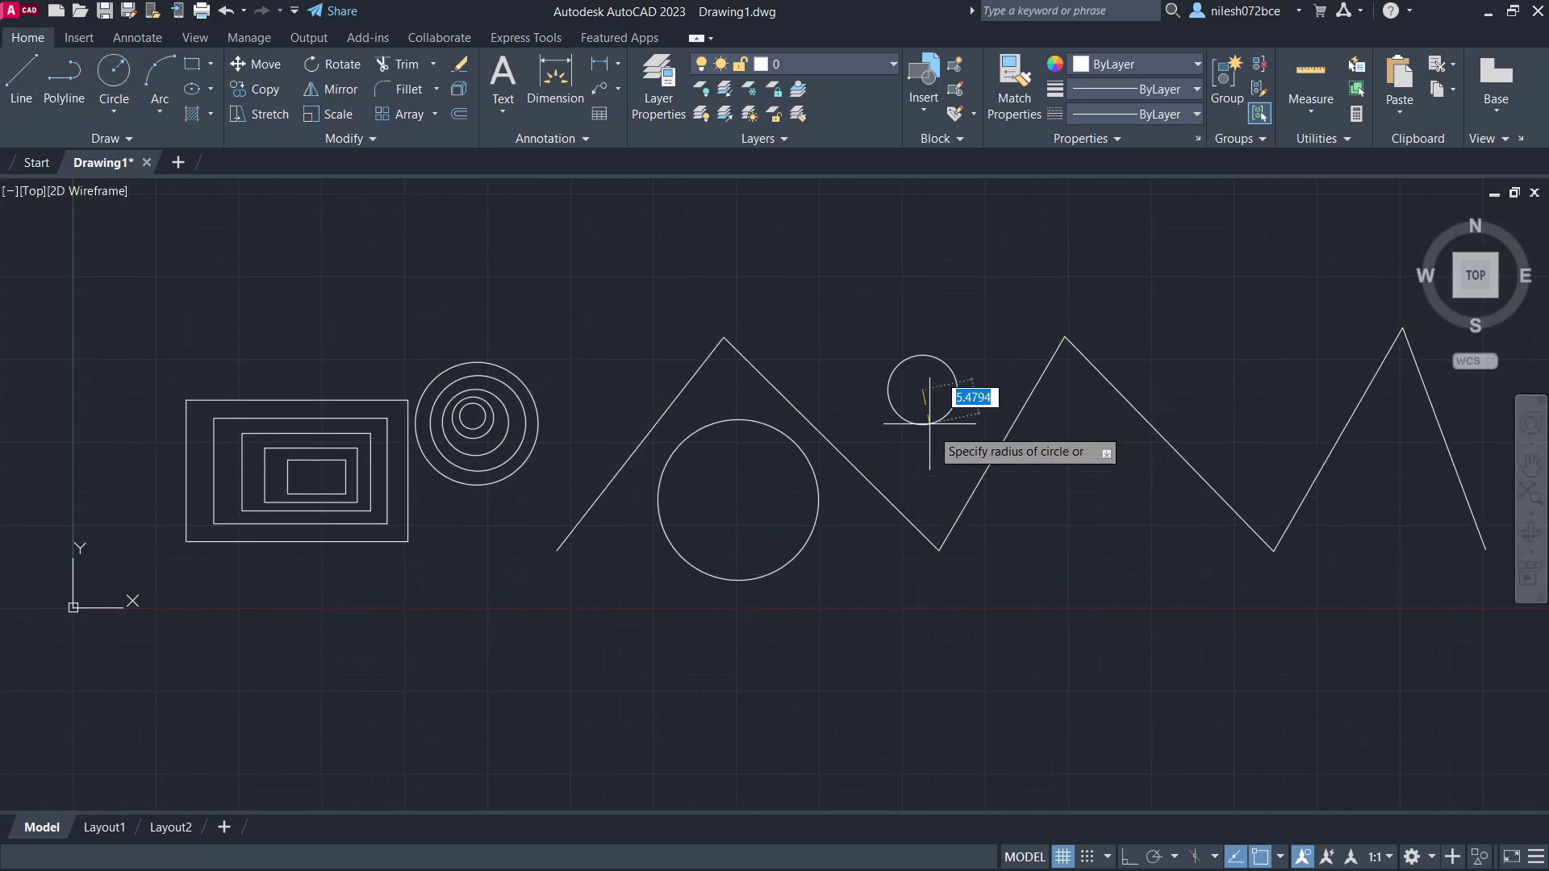
{"action": "left_click", "coordinate": [1090, 479]}
{"action": "left_click", "coordinate": [1248, 381]}
{"action": "left_click", "coordinate": [1379, 478]}
- Draw a second group of concentric circles below the zigzag
{"action": "left_click", "coordinate": [573, 631]}
{"action": "left_click", "coordinate": [633, 684]}
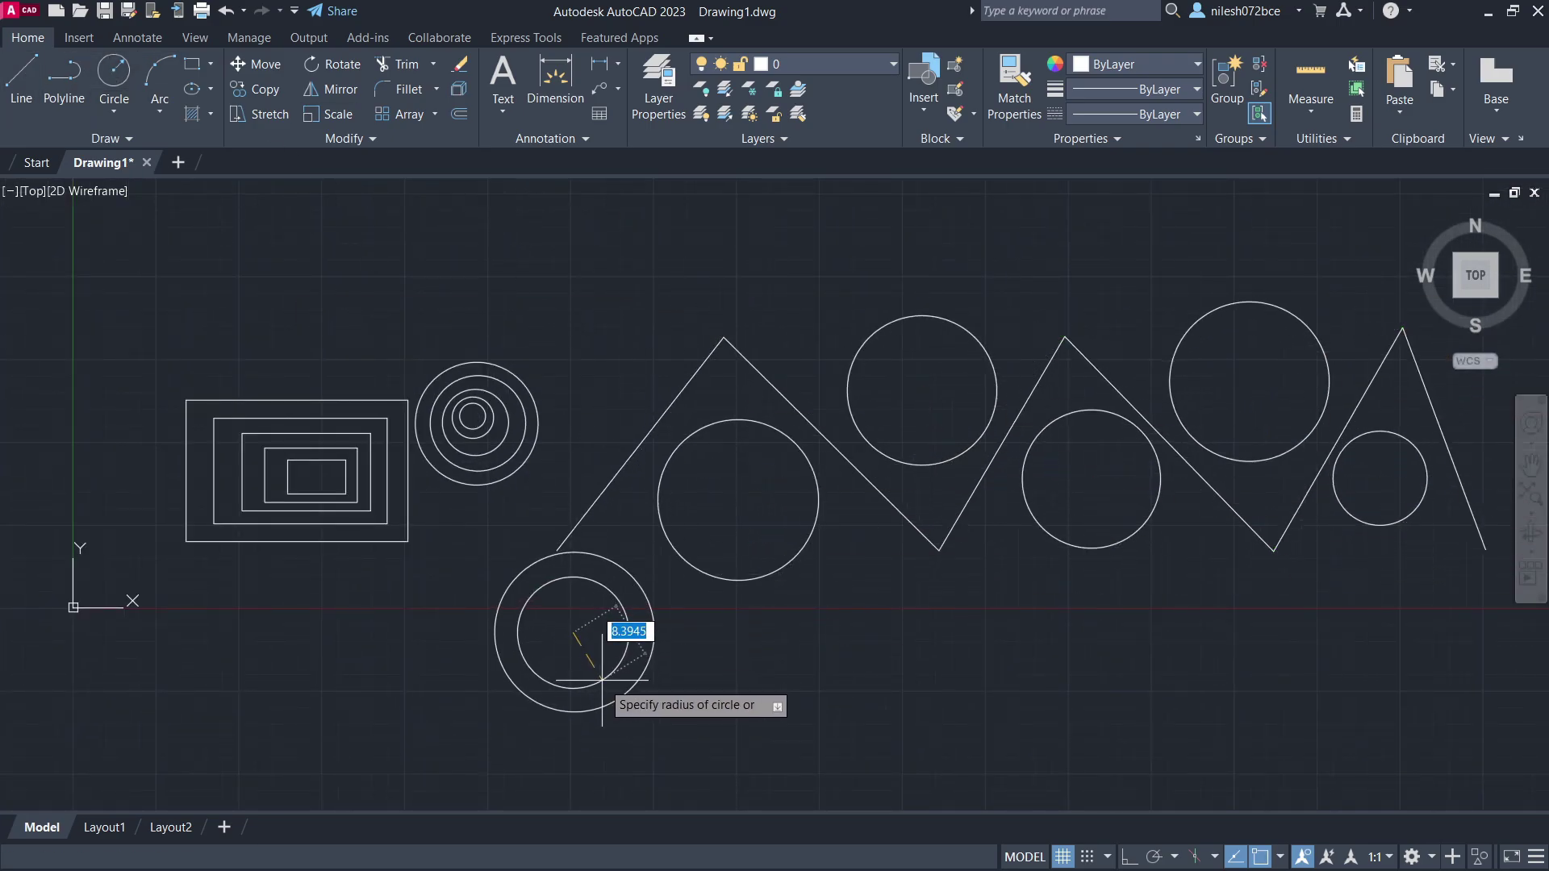
{"action": "key", "text": "space"}
{"action": "left_click", "coordinate": [573, 631]}
{"action": "left_click", "coordinate": [633, 631]}
{"action": "key", "text": "space"}
{"action": "left_click", "coordinate": [574, 618]}
{"action": "left_click", "coordinate": [594, 618]}
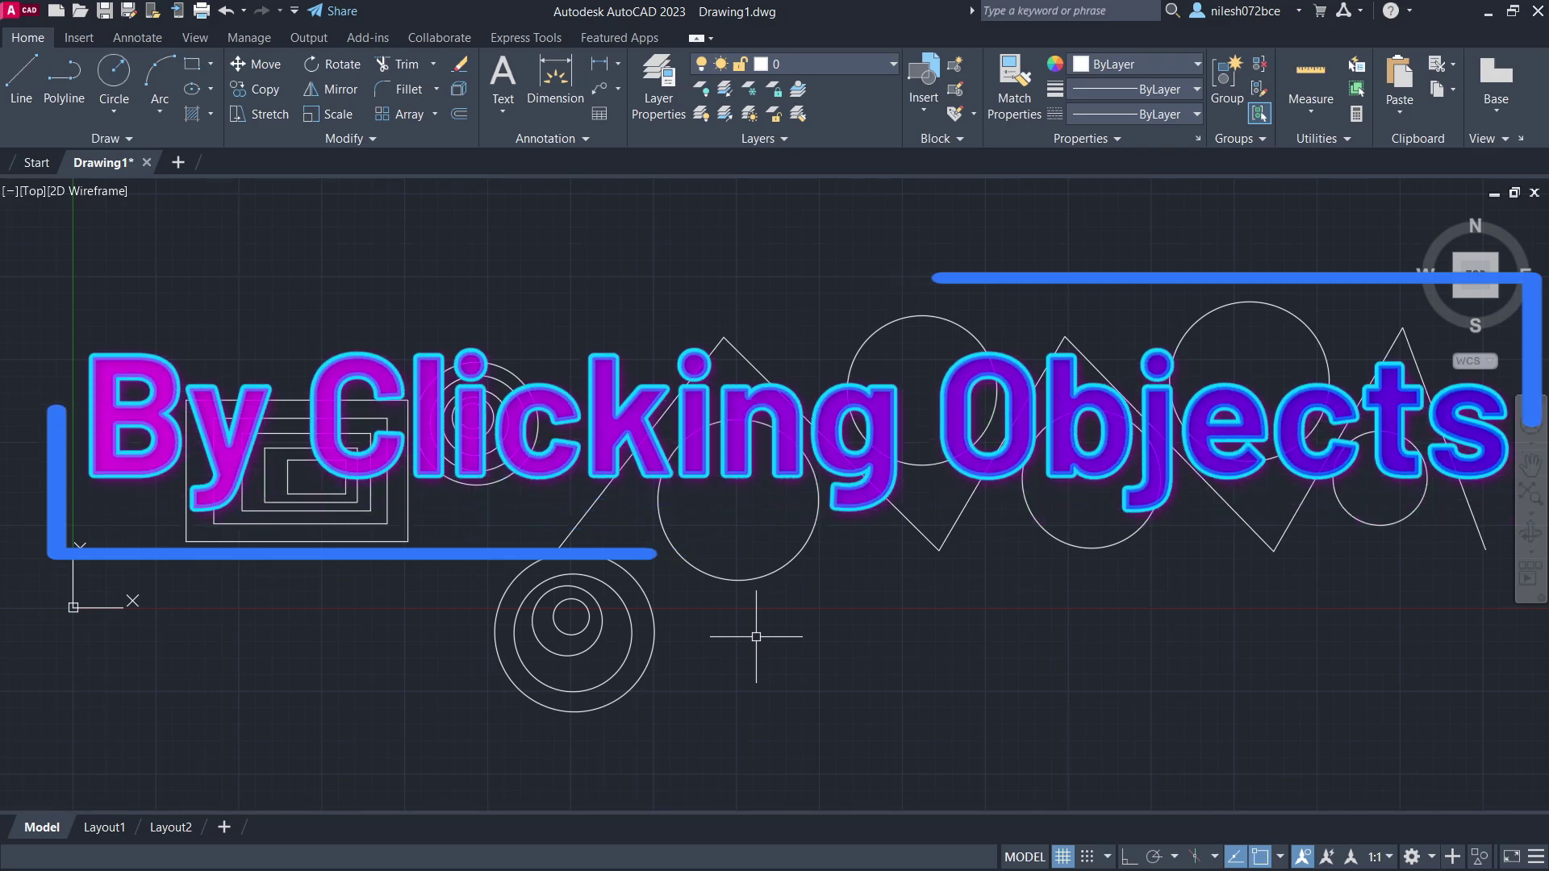
{"action": "scroll", "coordinate": [359, 479], "scroll_direction": "up", "scroll_amount": 2}
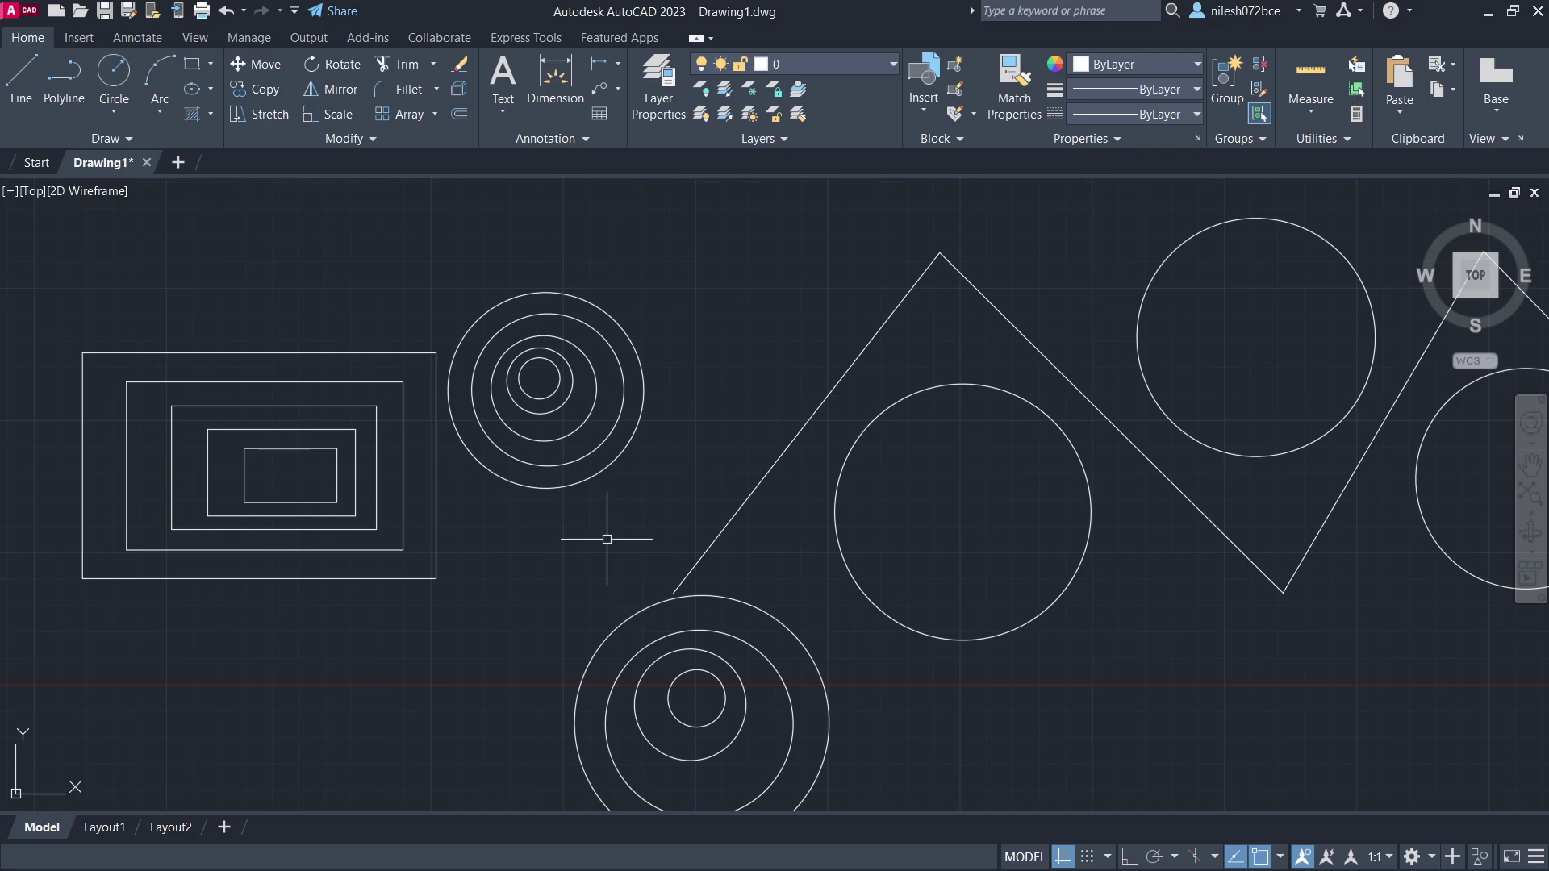
- Pick the two peak lines, the circle under the peak, the outer and innermost rectangles, and a middle concentric circle
{"action": "left_click", "coordinate": [892, 315]}
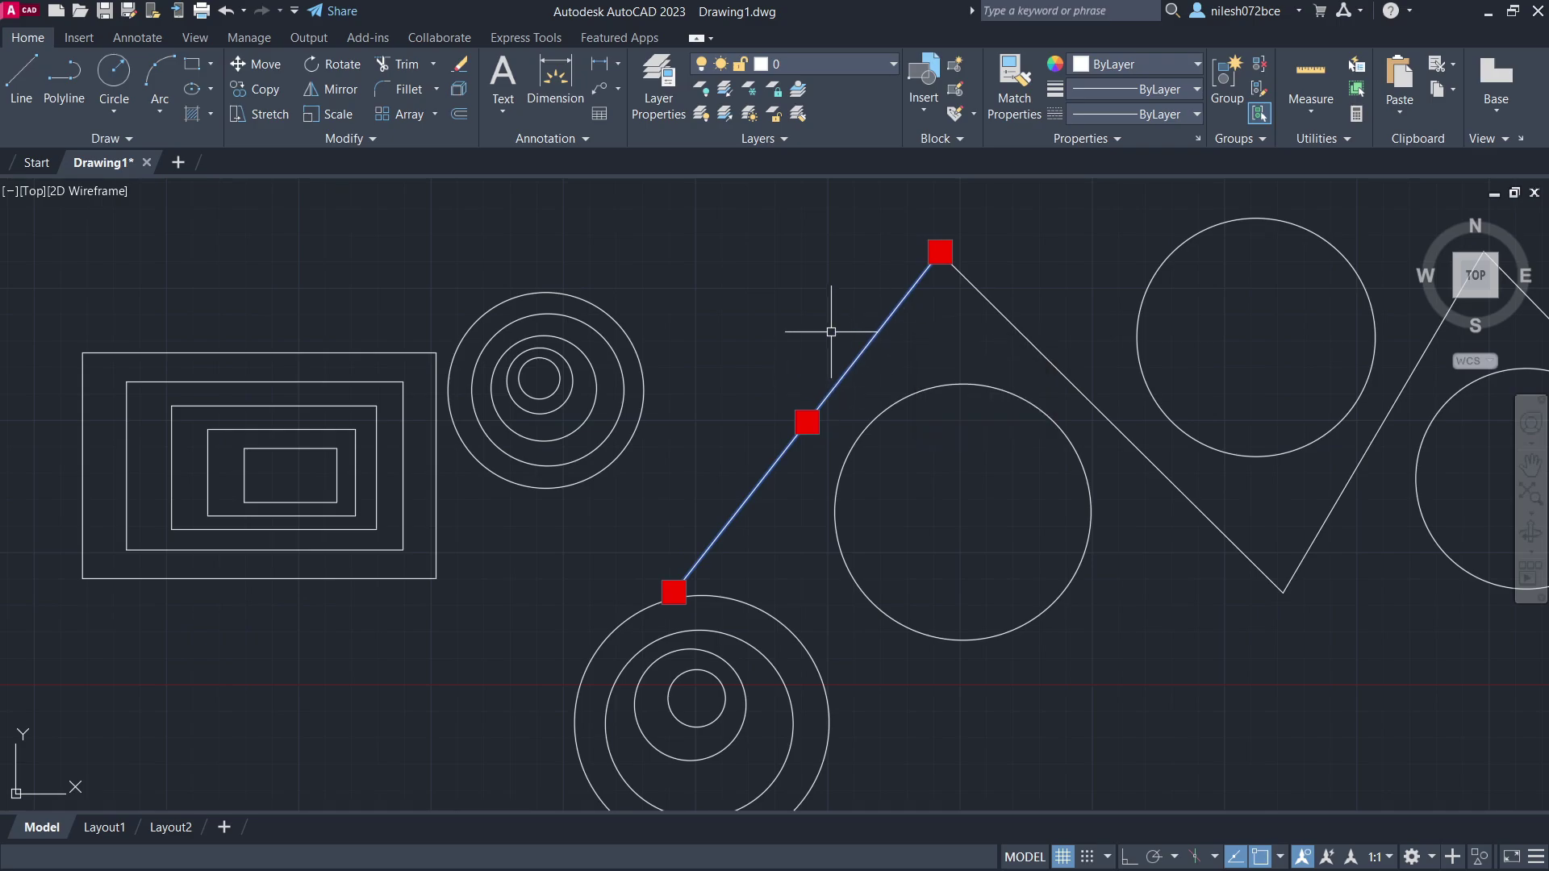
{"action": "left_click", "coordinate": [1037, 349]}
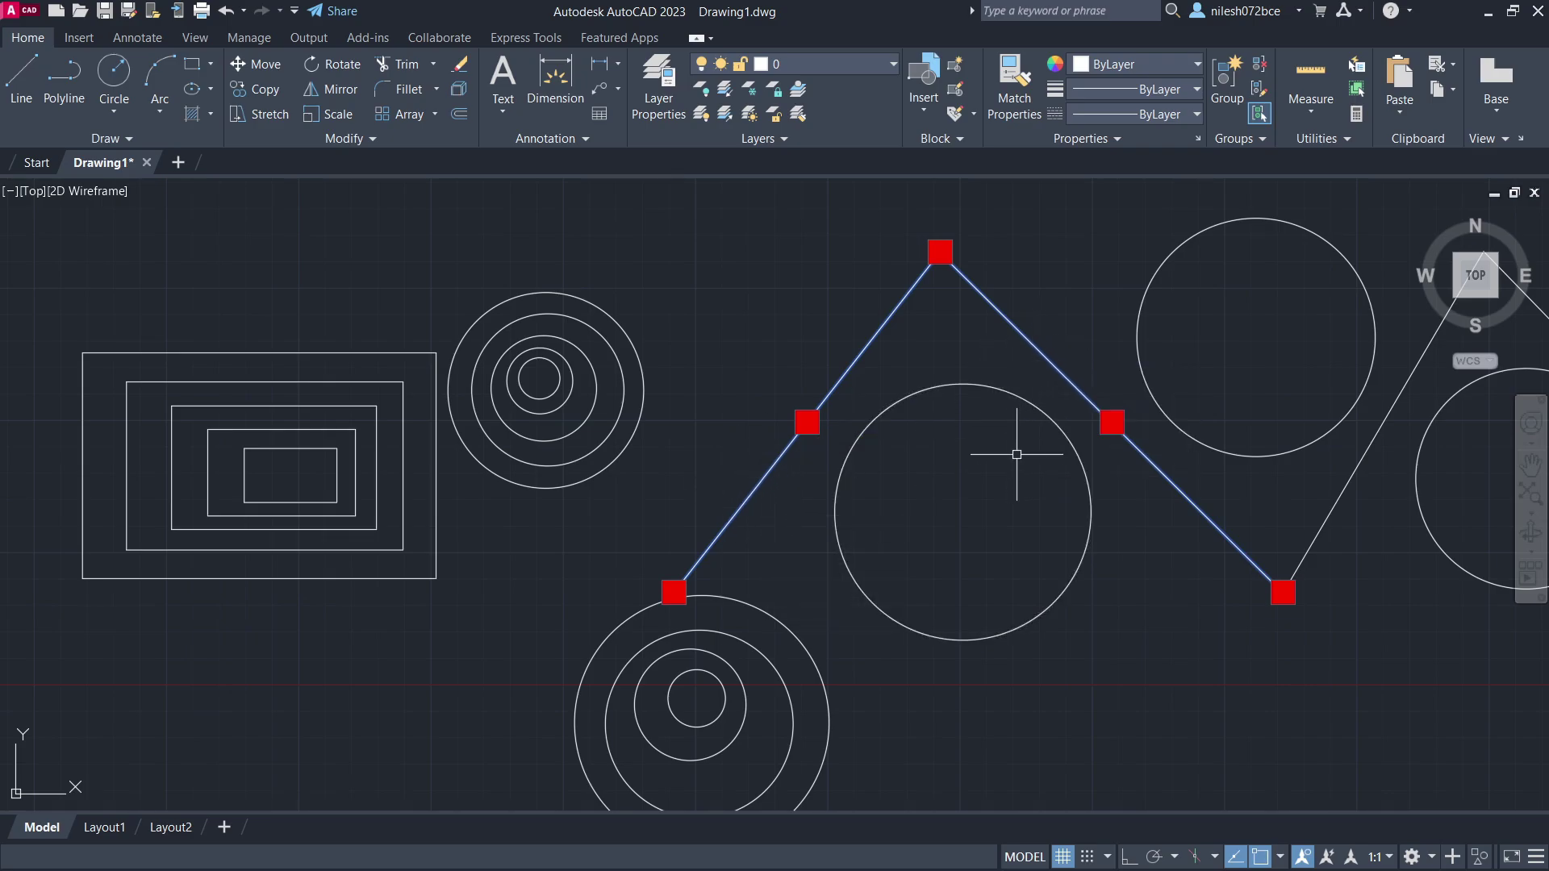
{"action": "left_click", "coordinate": [903, 397]}
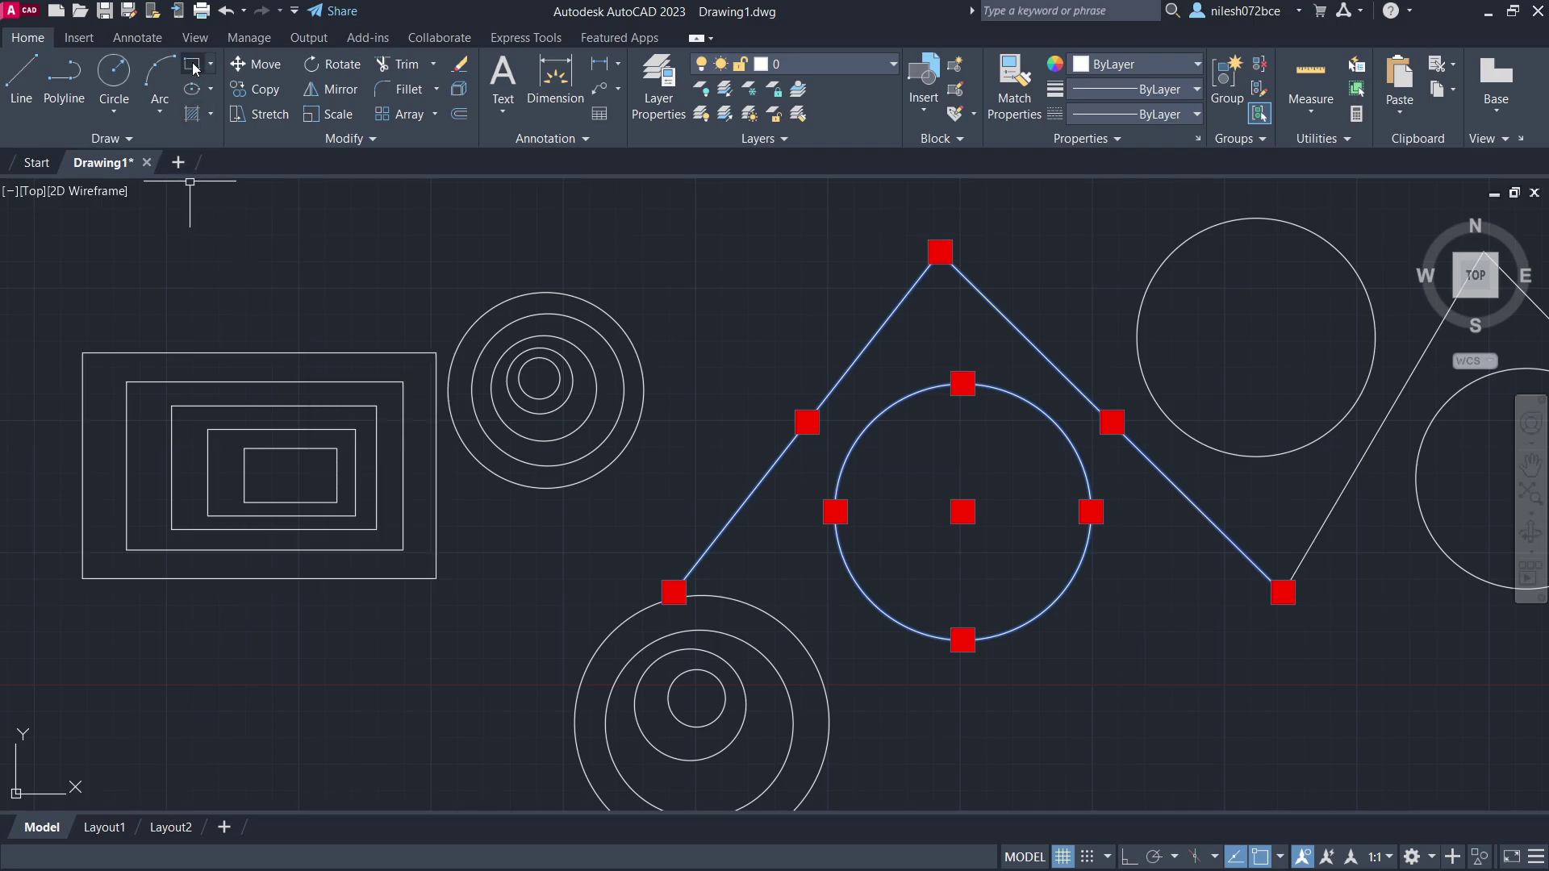
{"action": "left_click", "coordinate": [228, 354]}
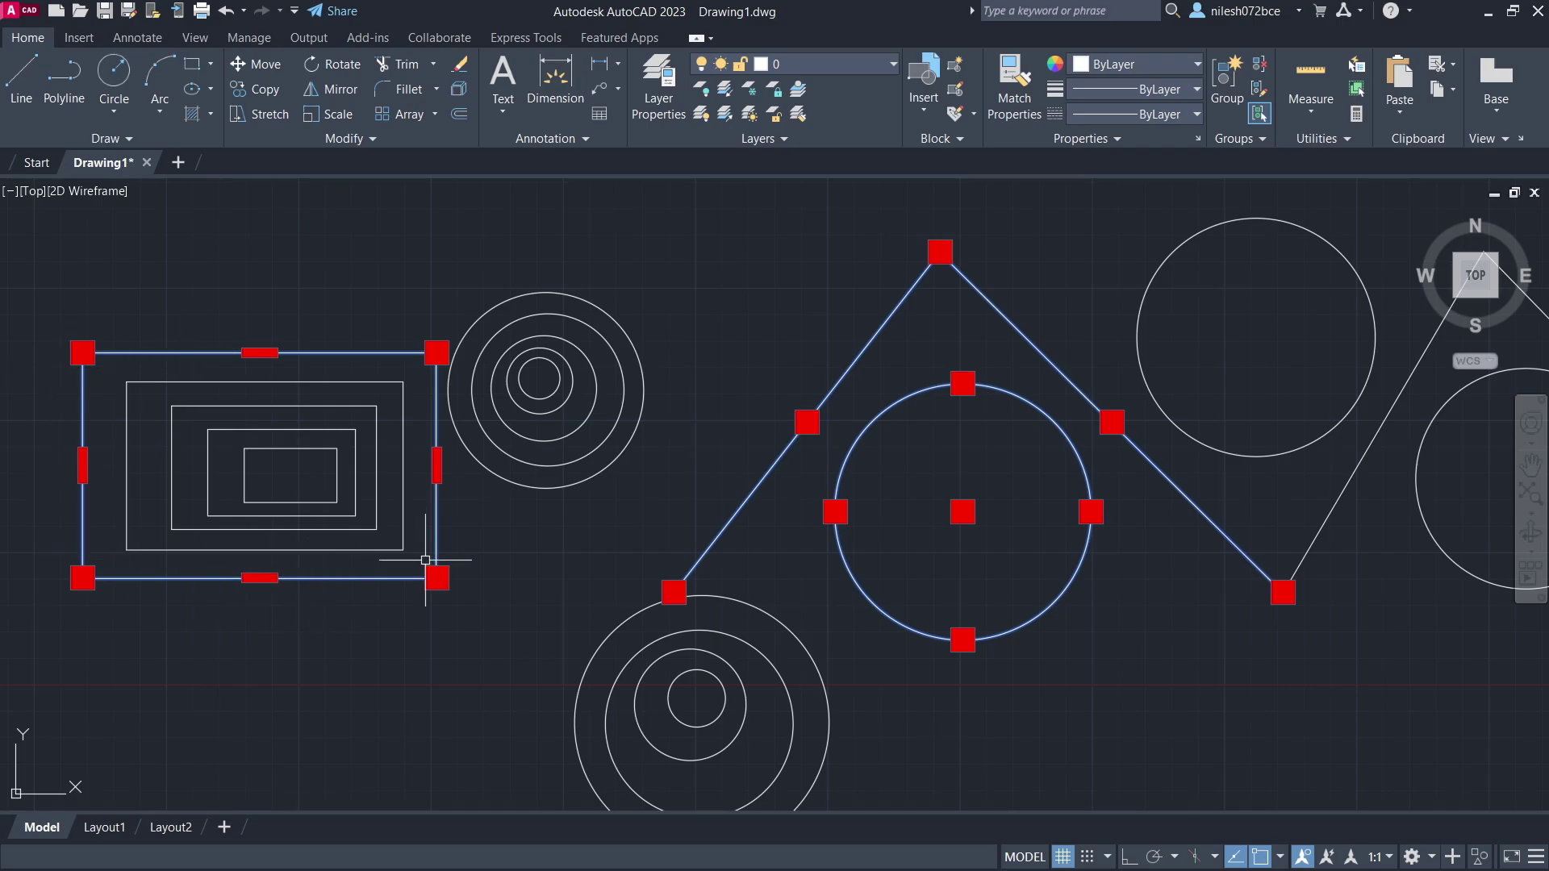
{"action": "left_click", "coordinate": [262, 446]}
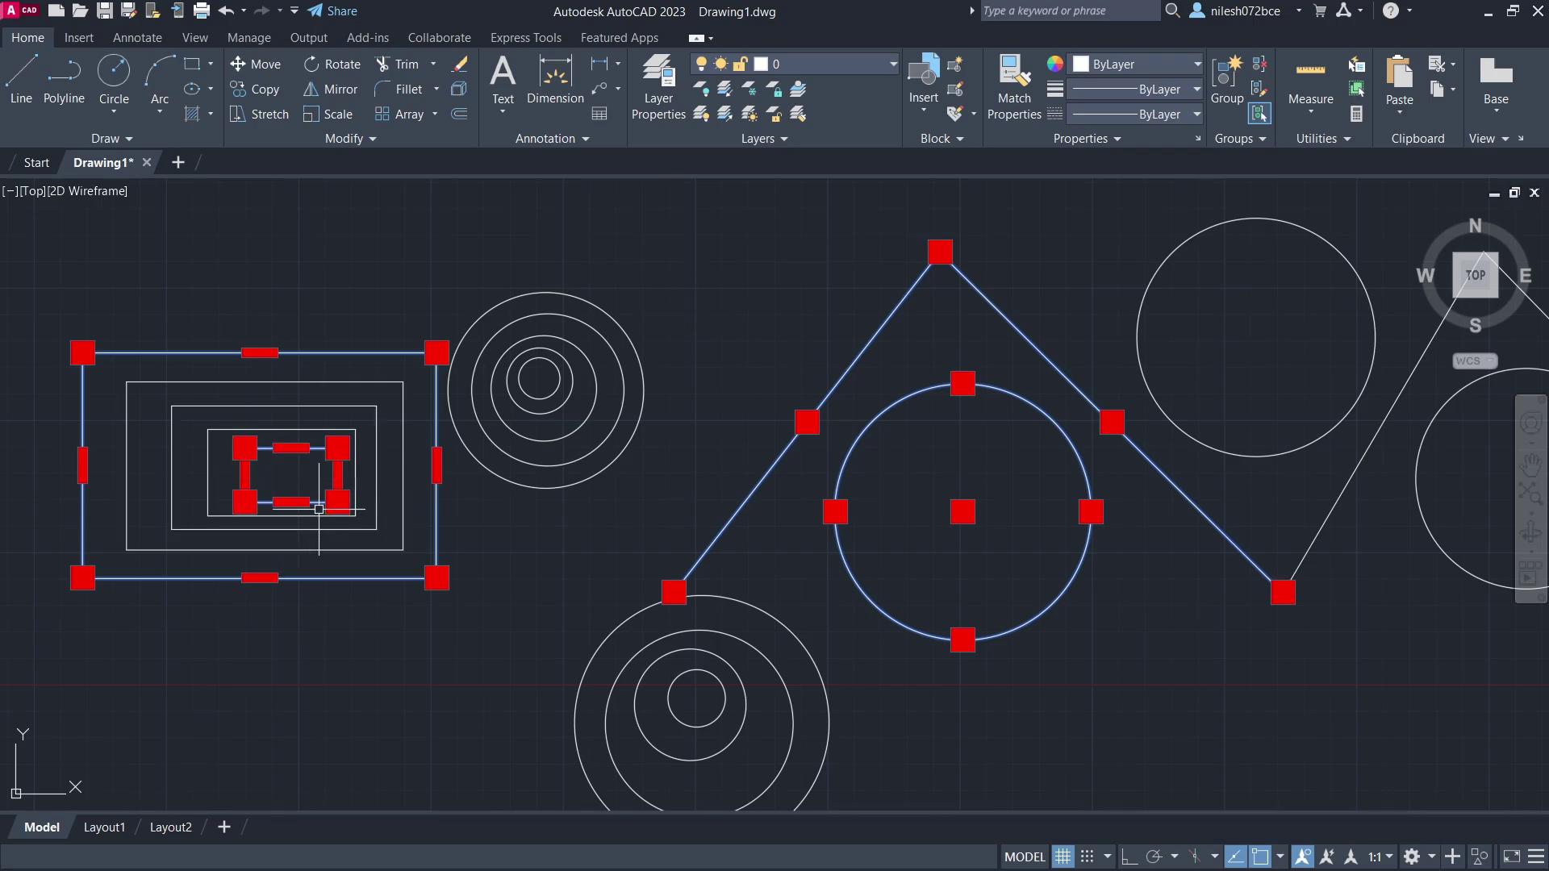
{"action": "mouse_move", "coordinate": [304, 500]}
{"action": "left_click", "coordinate": [582, 431]}
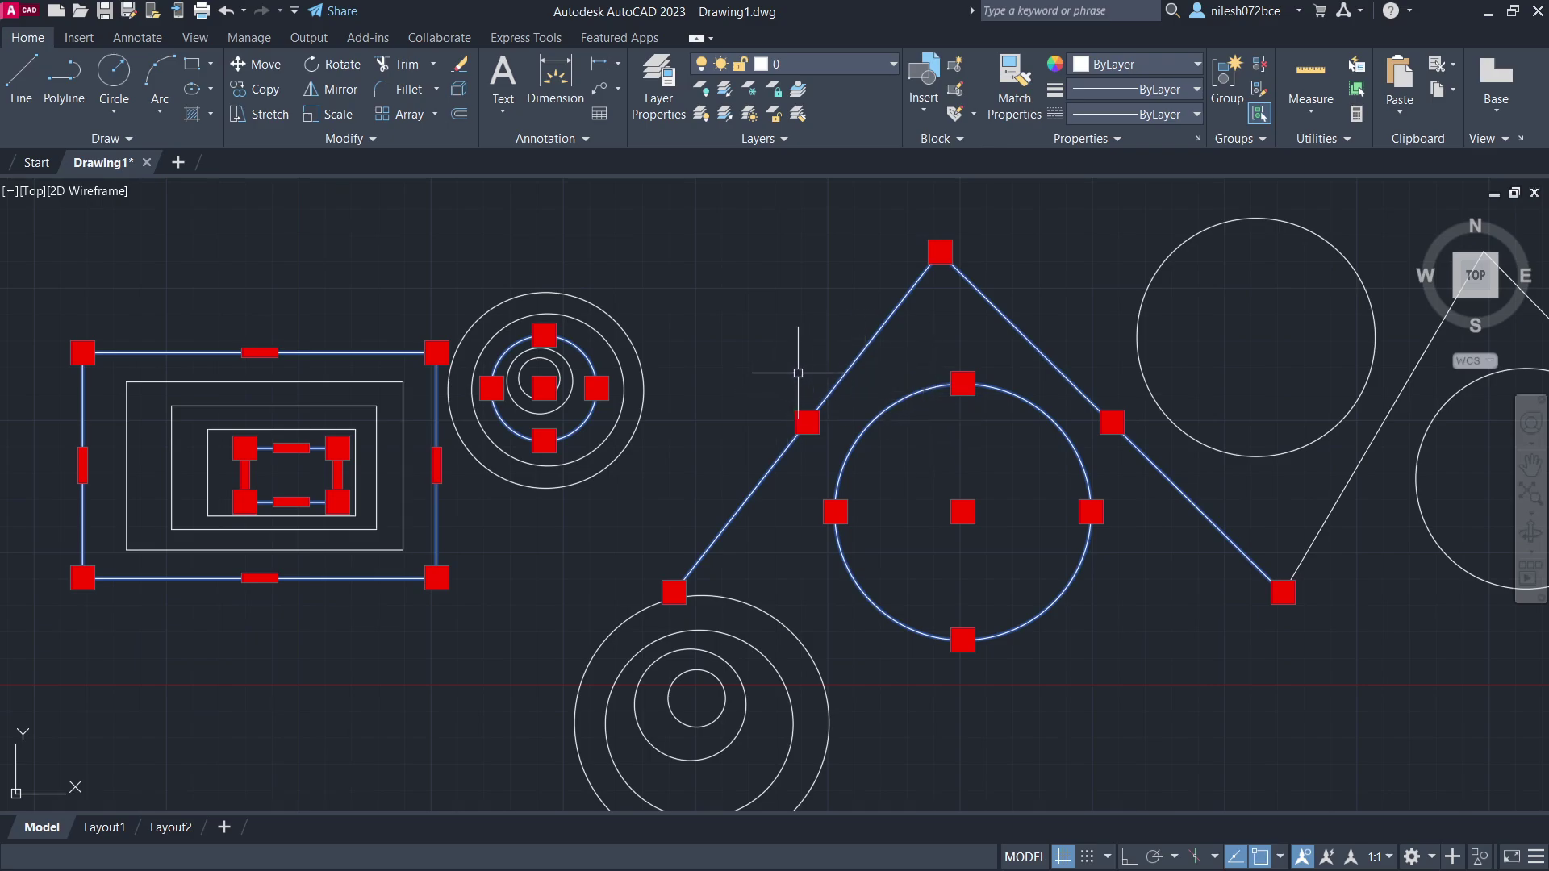
- Remove the left diagonal line, the circle under the peak and the outer rectangle from the selection
{"action": "left_click", "coordinate": [879, 324], "text": "shift"}
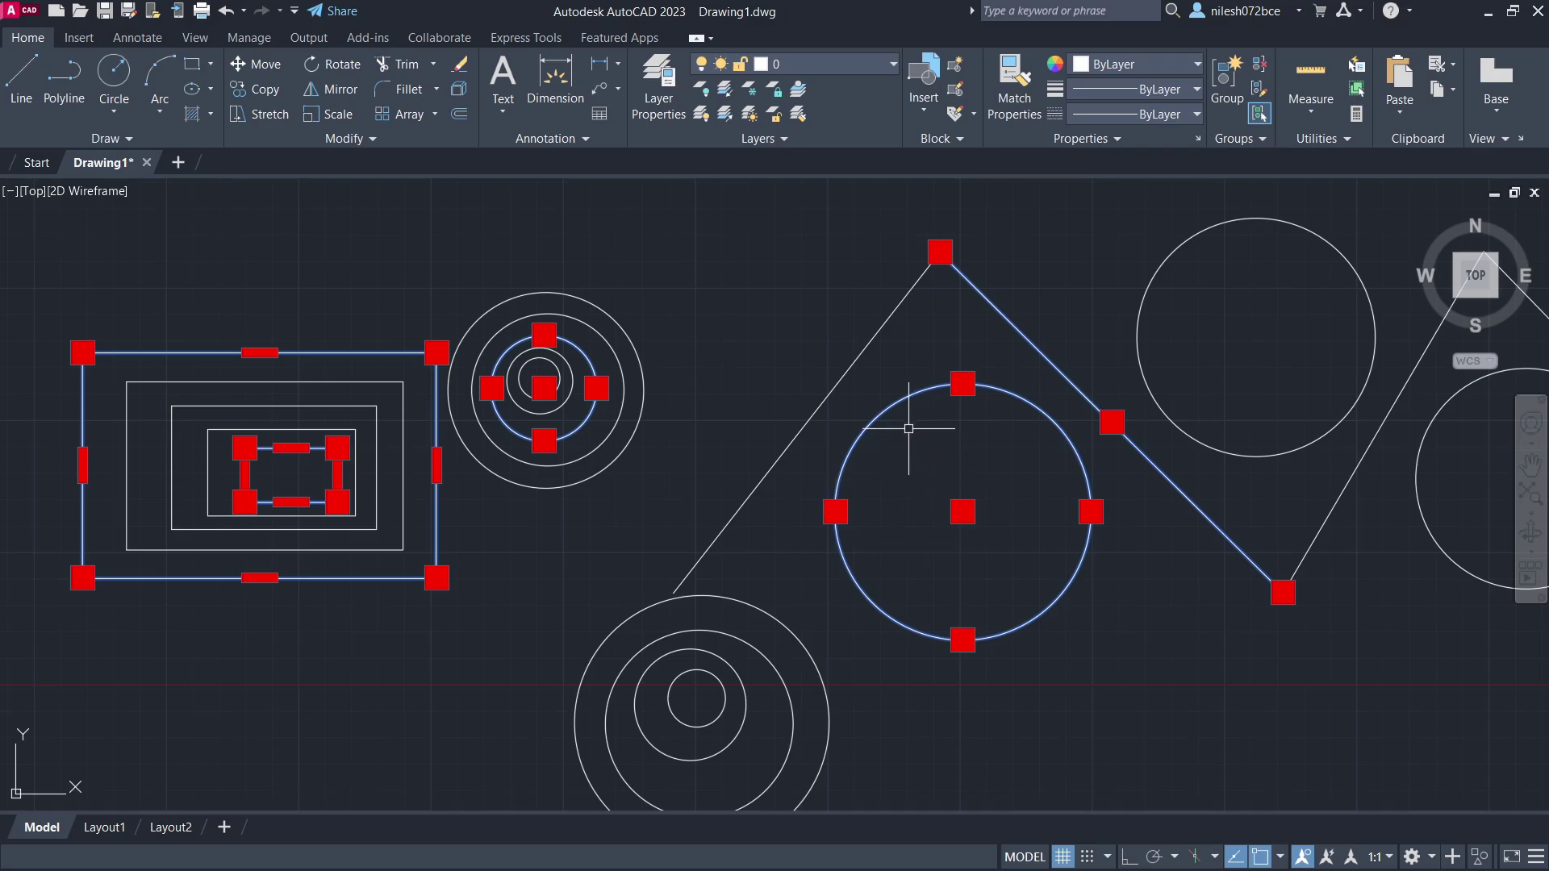
{"action": "mouse_move", "coordinate": [895, 405]}
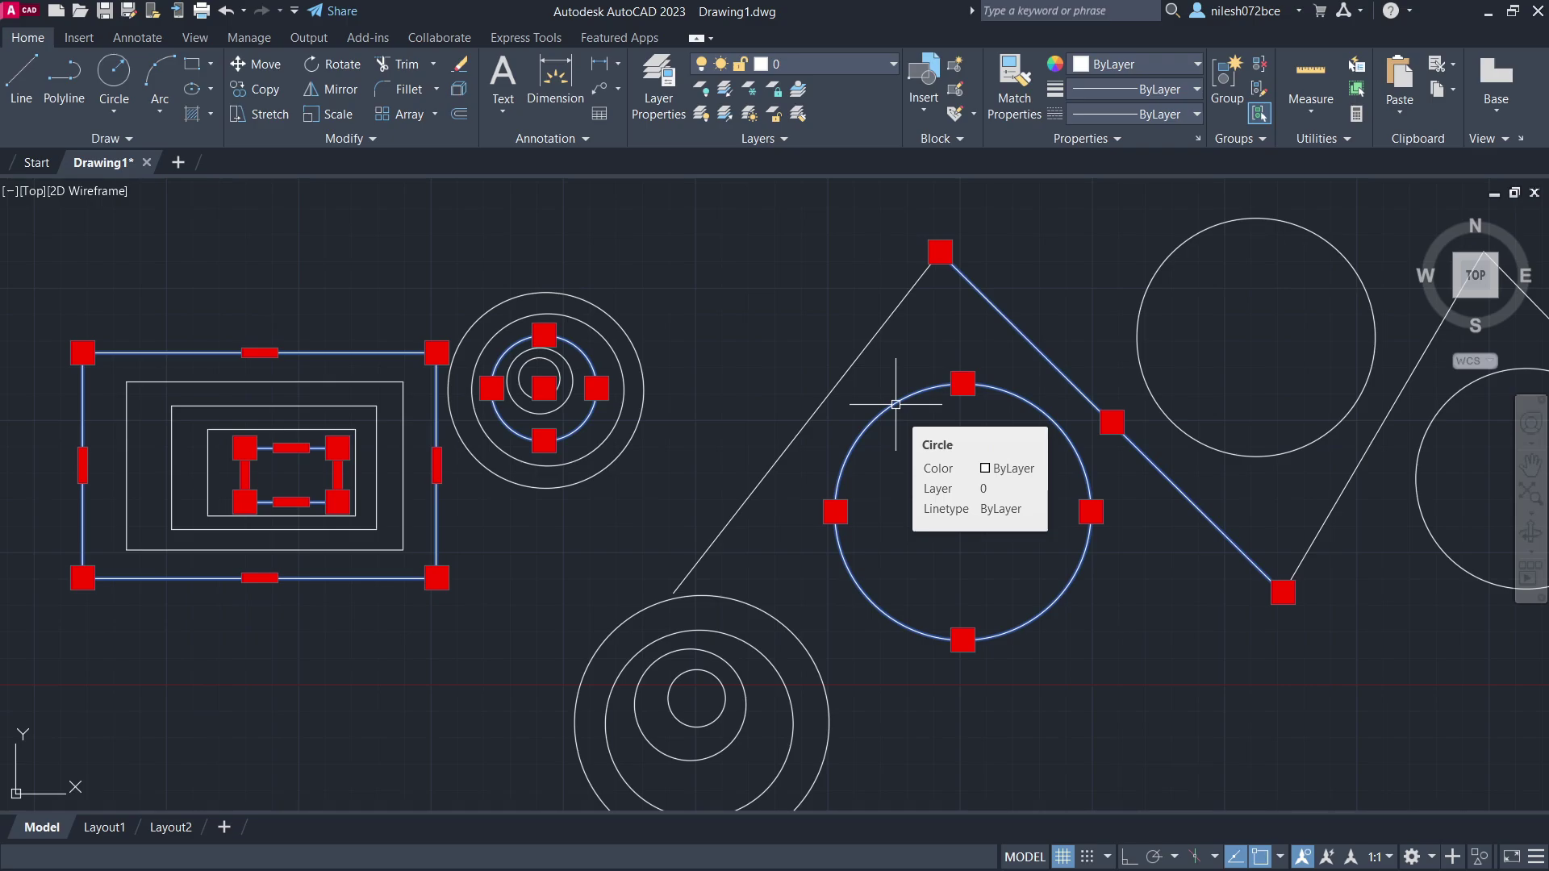
{"action": "left_click", "coordinate": [895, 404], "text": "shift"}
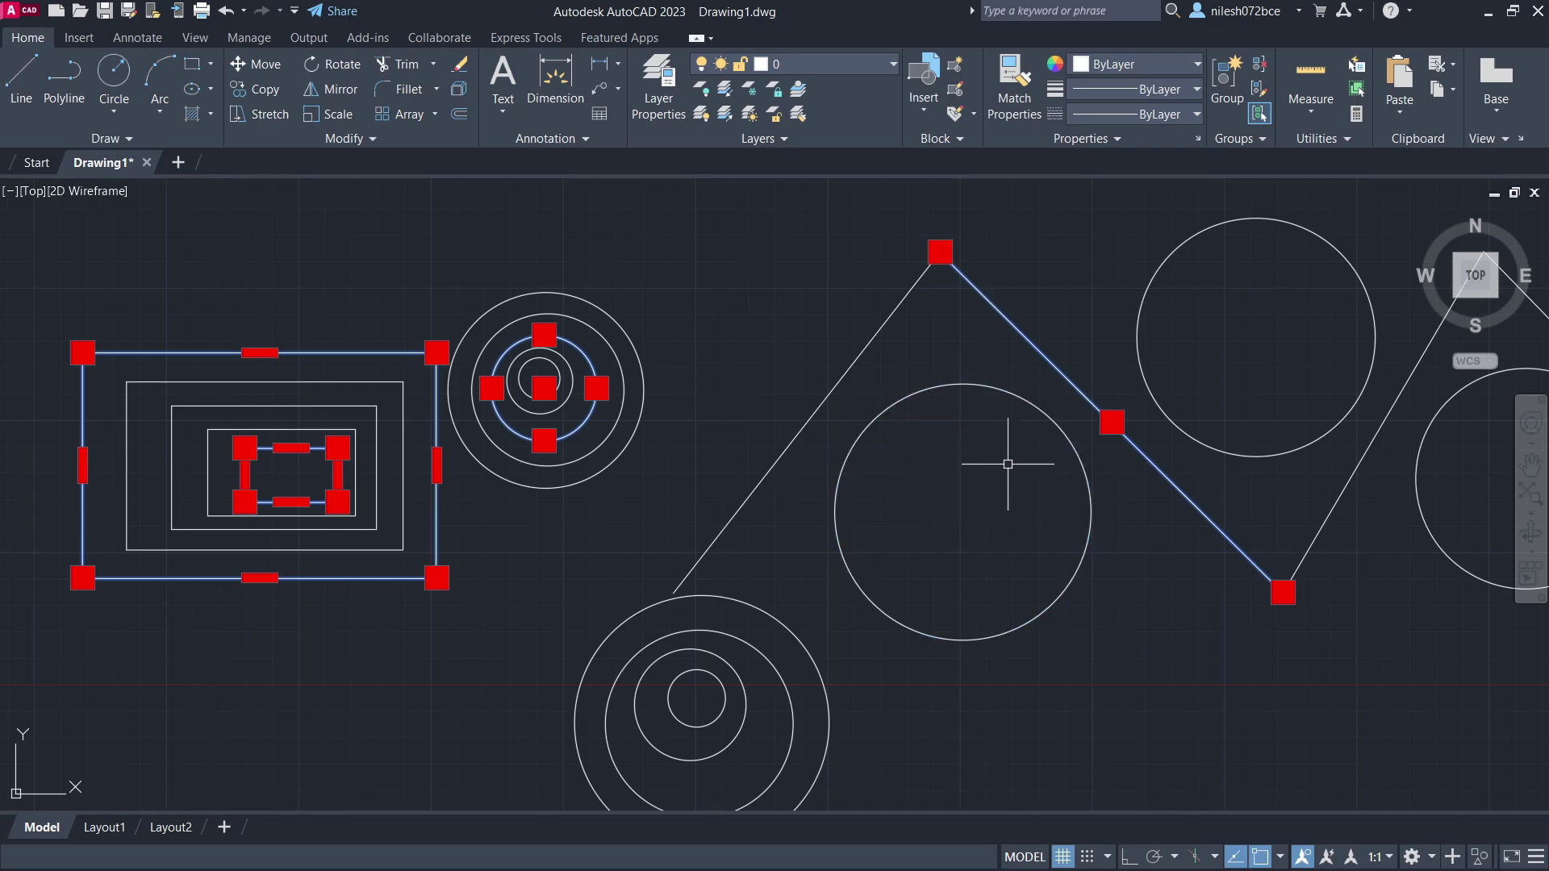
{"action": "left_click", "coordinate": [334, 354], "text": "shift"}
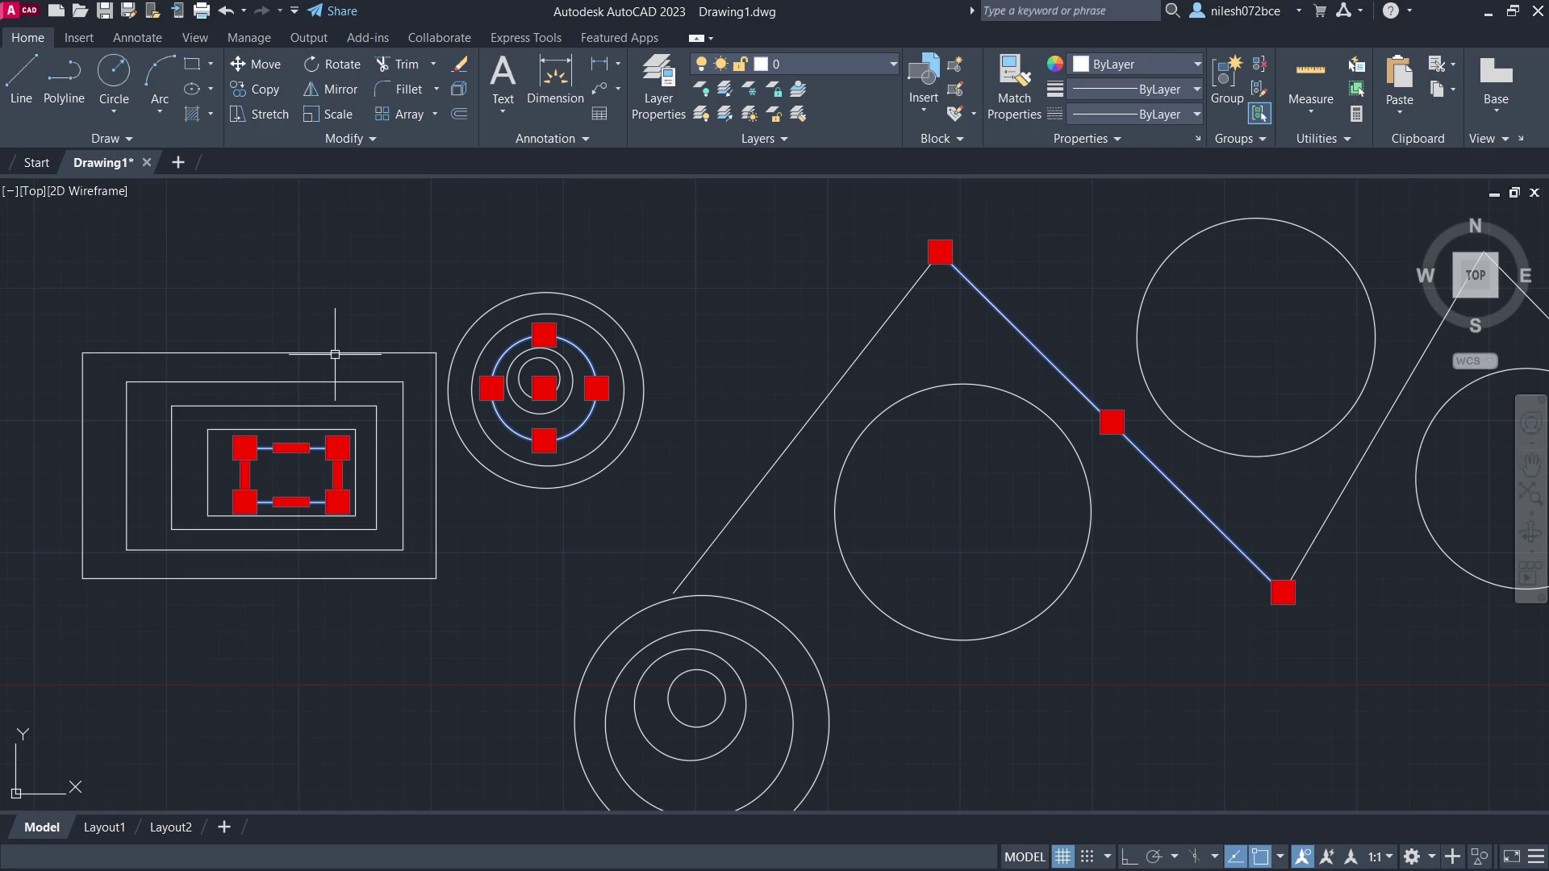
- Reselect the peak circle and two lower-group circles, then clear the whole selection
{"action": "left_click", "coordinate": [843, 557]}
{"action": "left_click", "coordinate": [750, 611]}
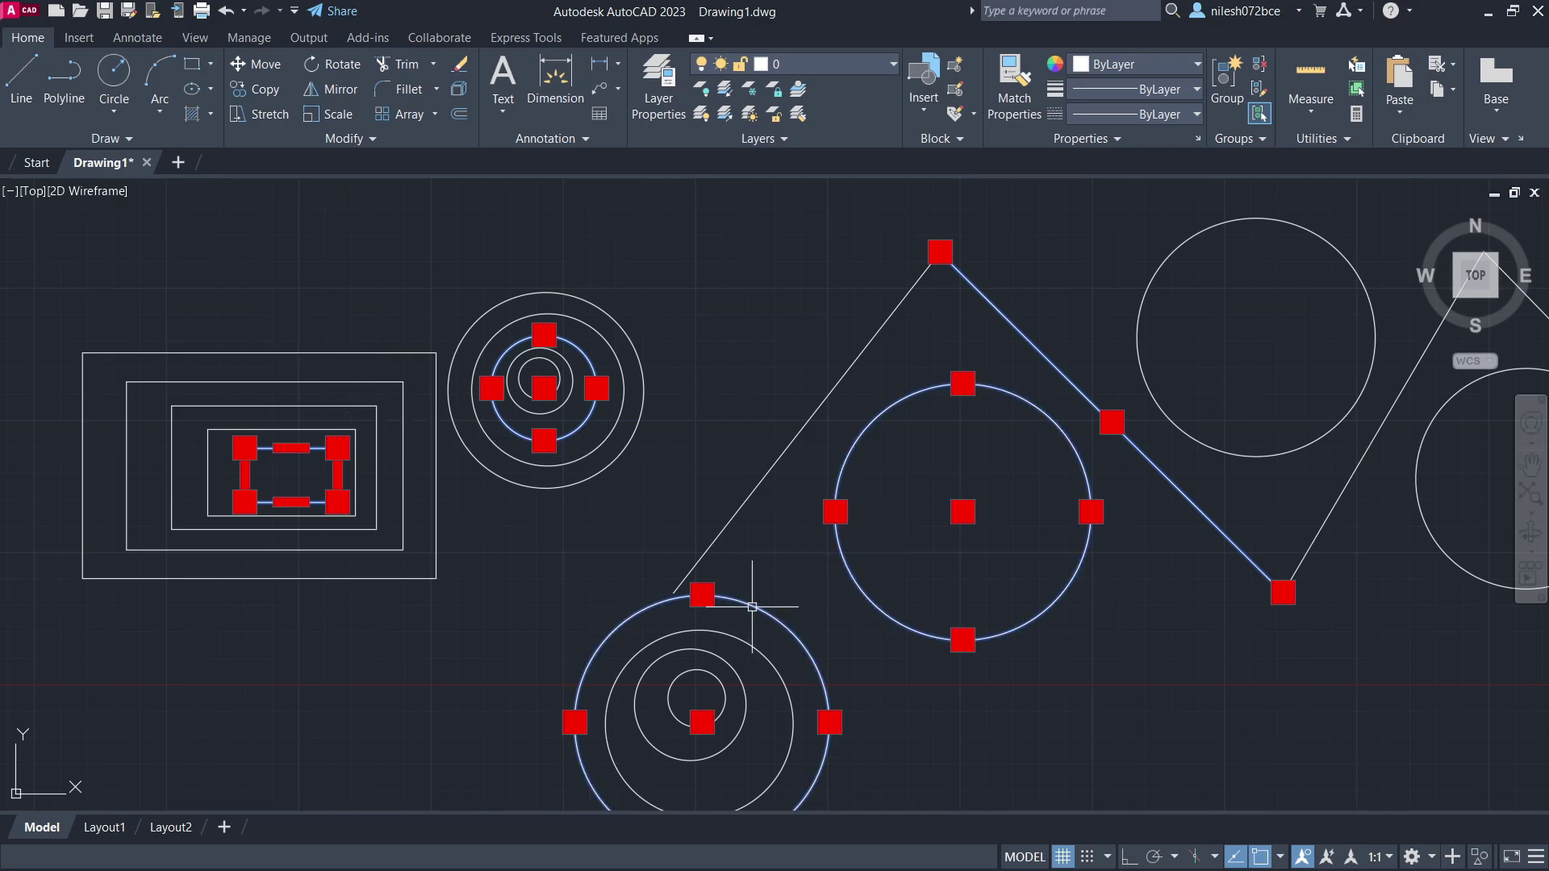
{"action": "left_click", "coordinate": [753, 643]}
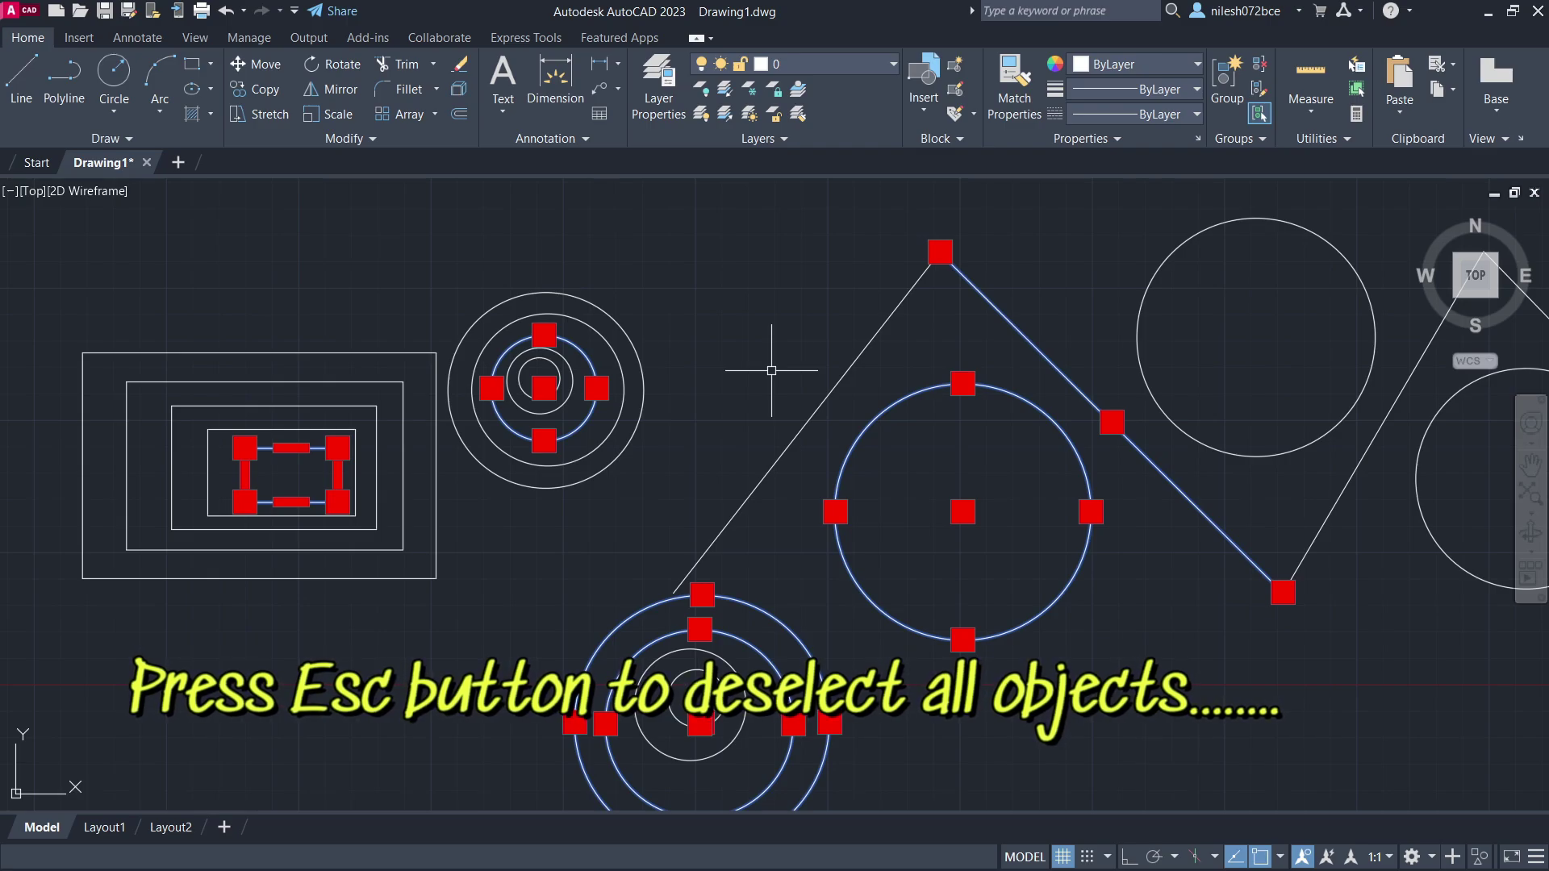
{"action": "key", "text": "Escape"}
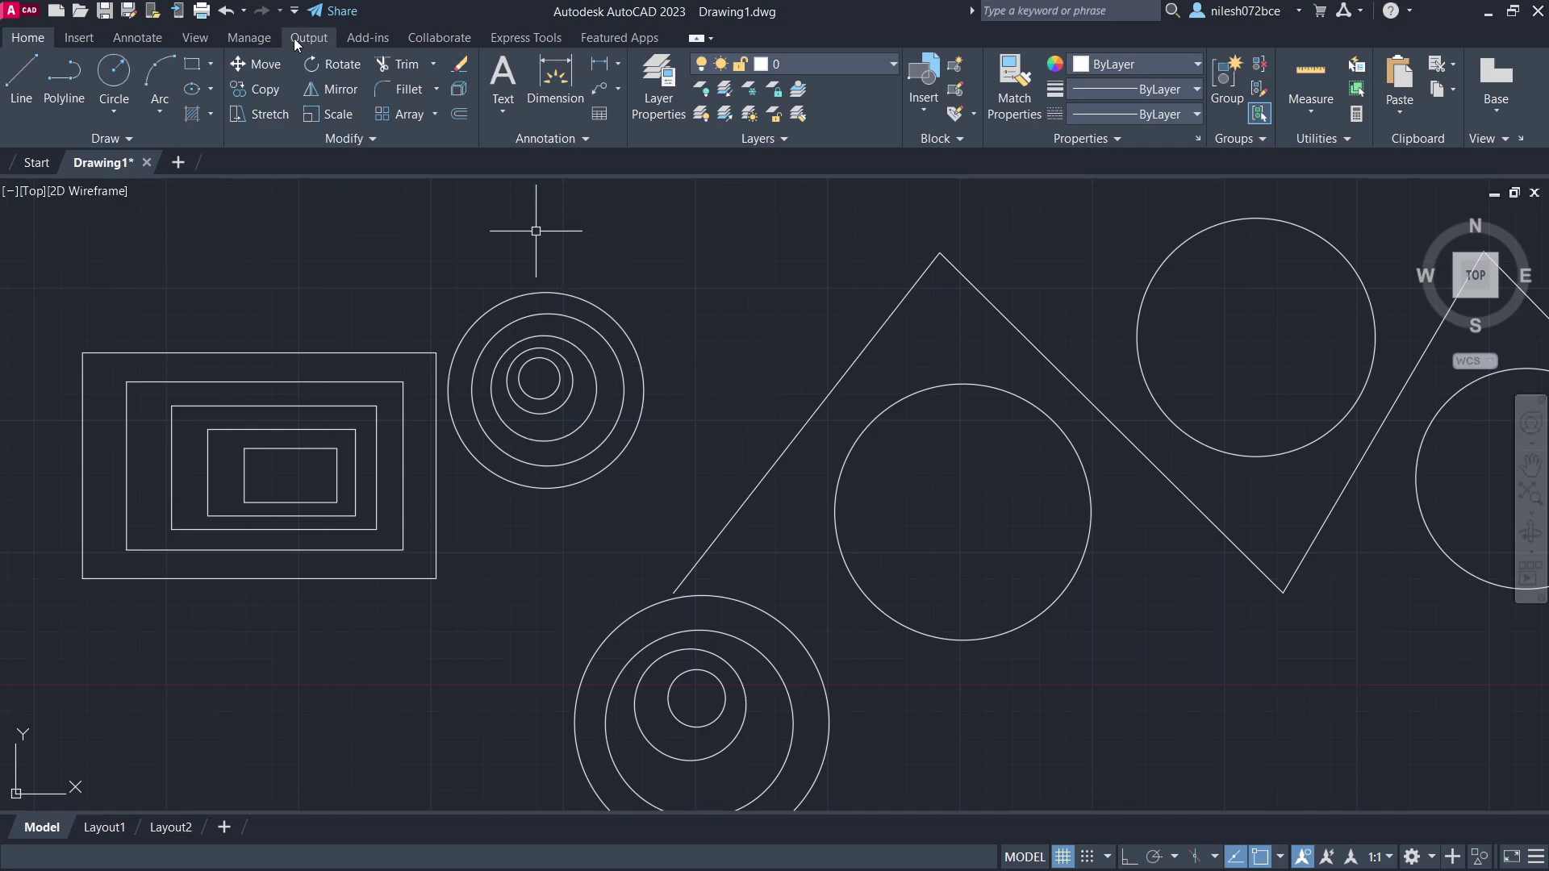
- Draw a five-vertex zigzag polyline across the top-left, above the rectangles
{"action": "left_click", "coordinate": [66, 85]}
{"action": "left_click", "coordinate": [112, 287]}
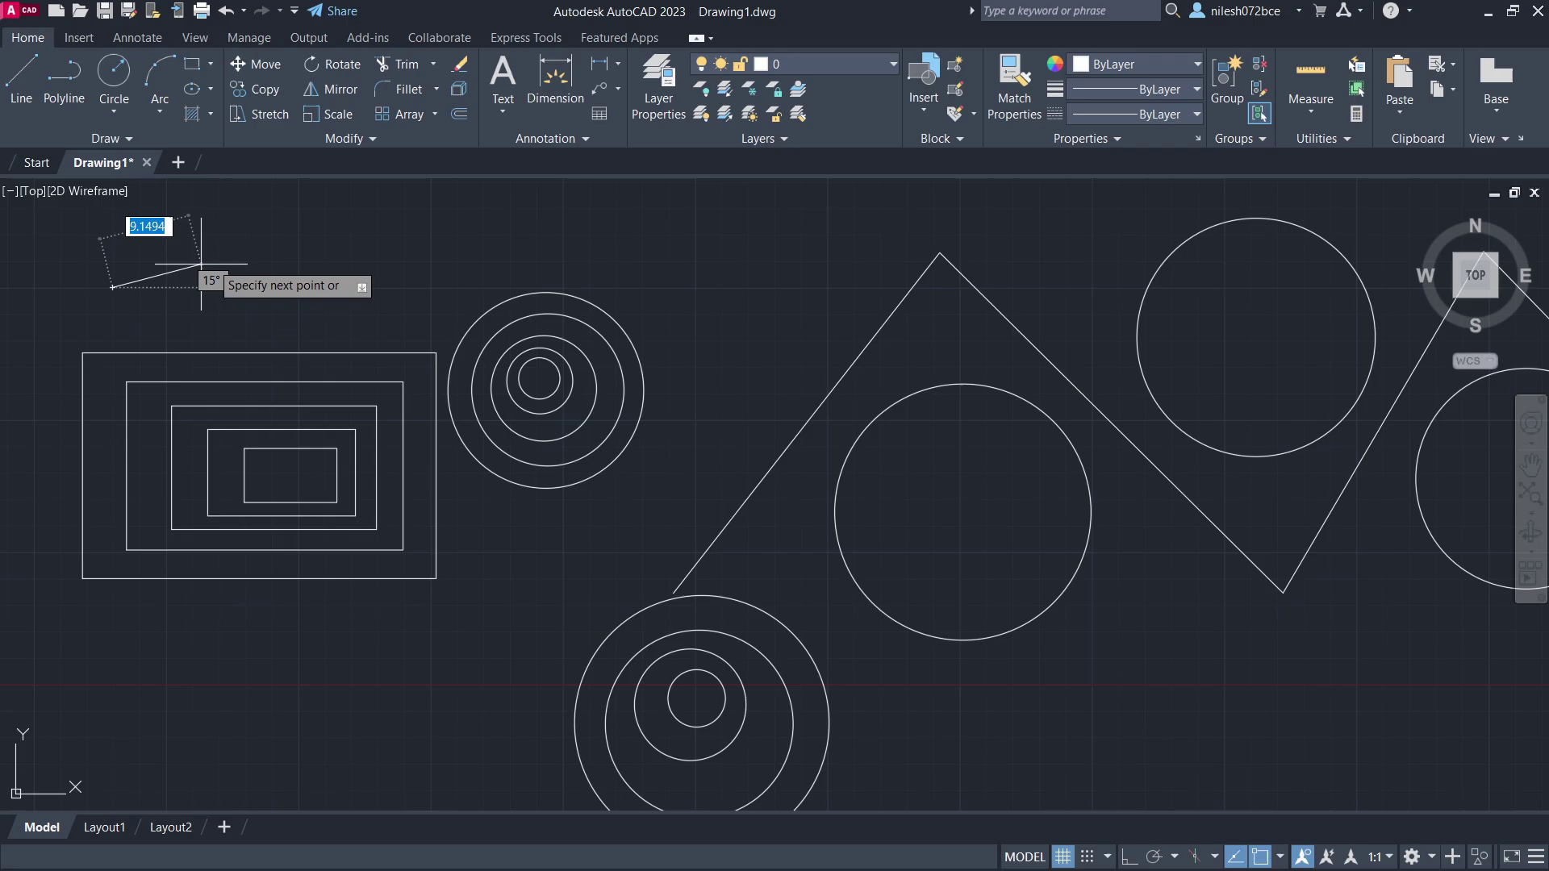
{"action": "left_click", "coordinate": [252, 239]}
{"action": "left_click", "coordinate": [318, 307]}
{"action": "left_click", "coordinate": [465, 220]}
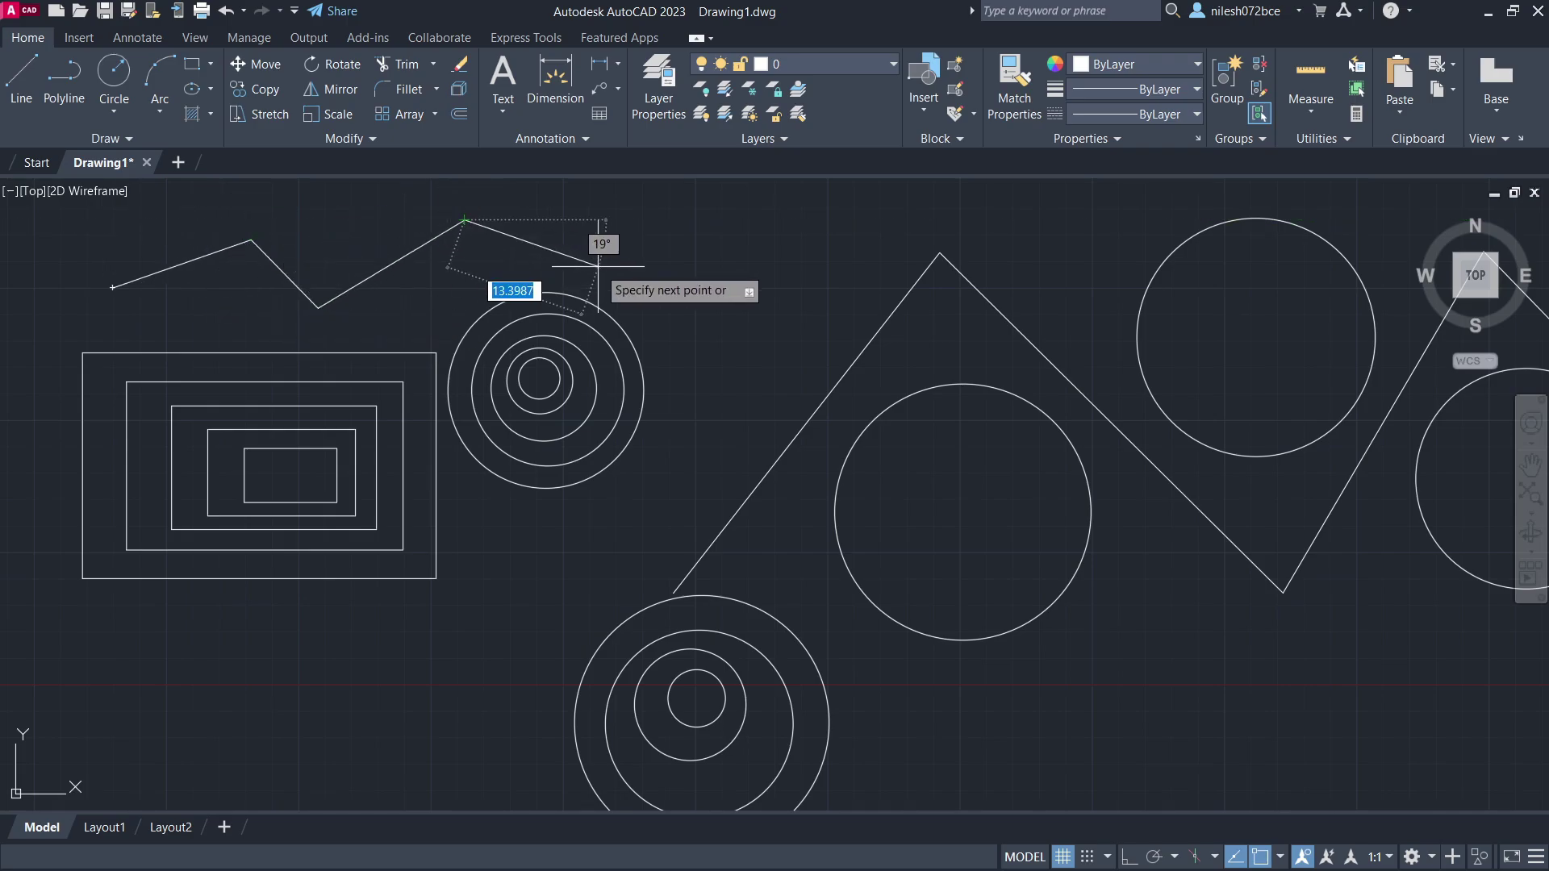
{"action": "left_click", "coordinate": [597, 266]}
{"action": "key", "text": "Return"}
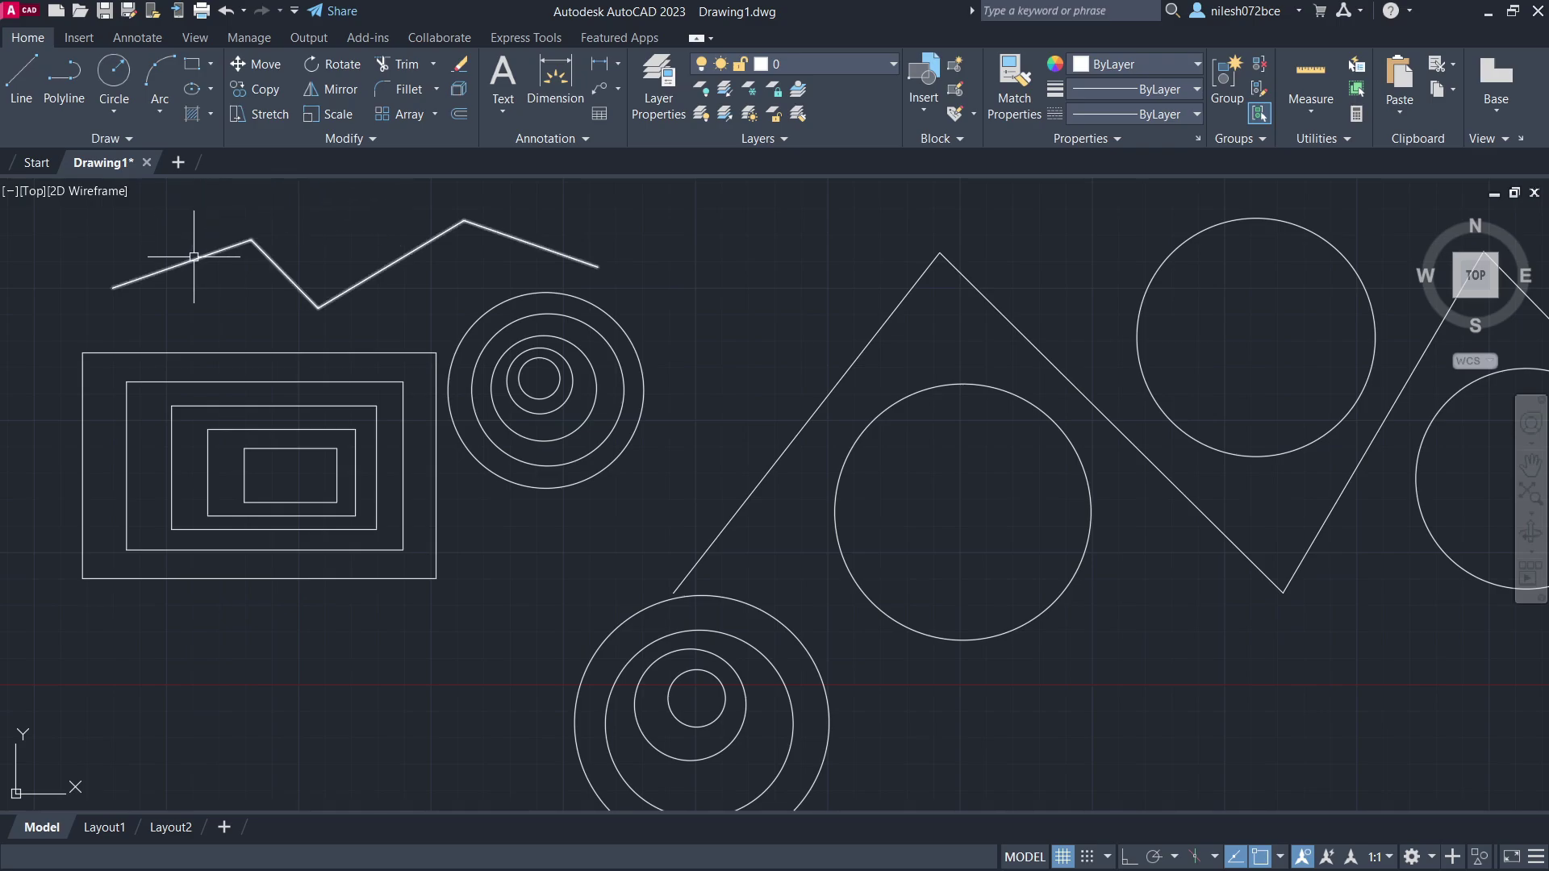
- Select the small zigzag polyline to show its grips, then deselect it
{"action": "mouse_move", "coordinate": [194, 256]}
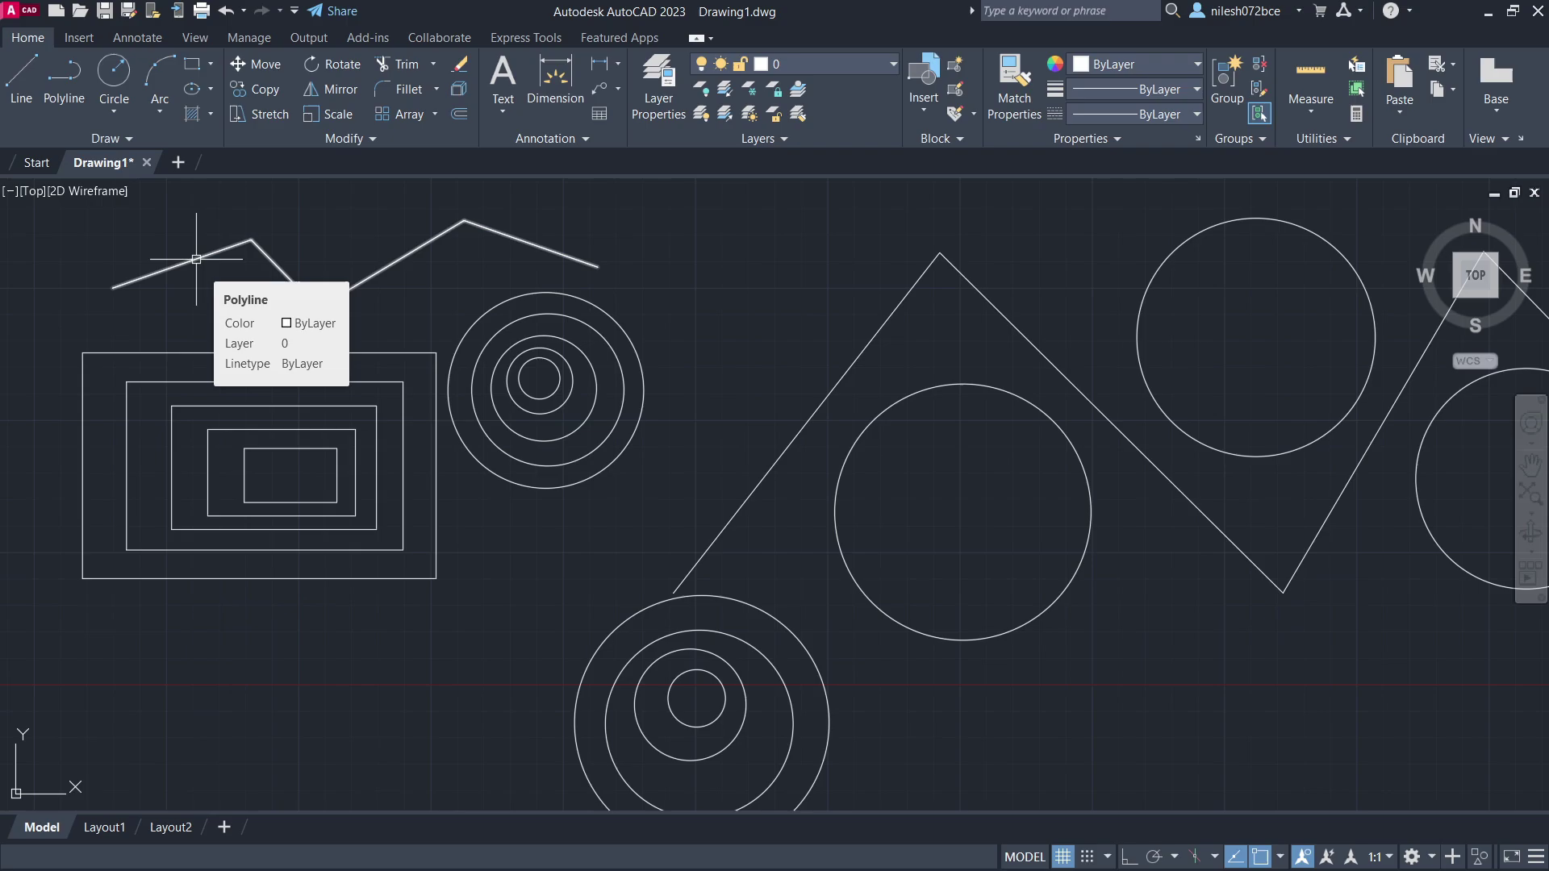
{"action": "left_click", "coordinate": [196, 259]}
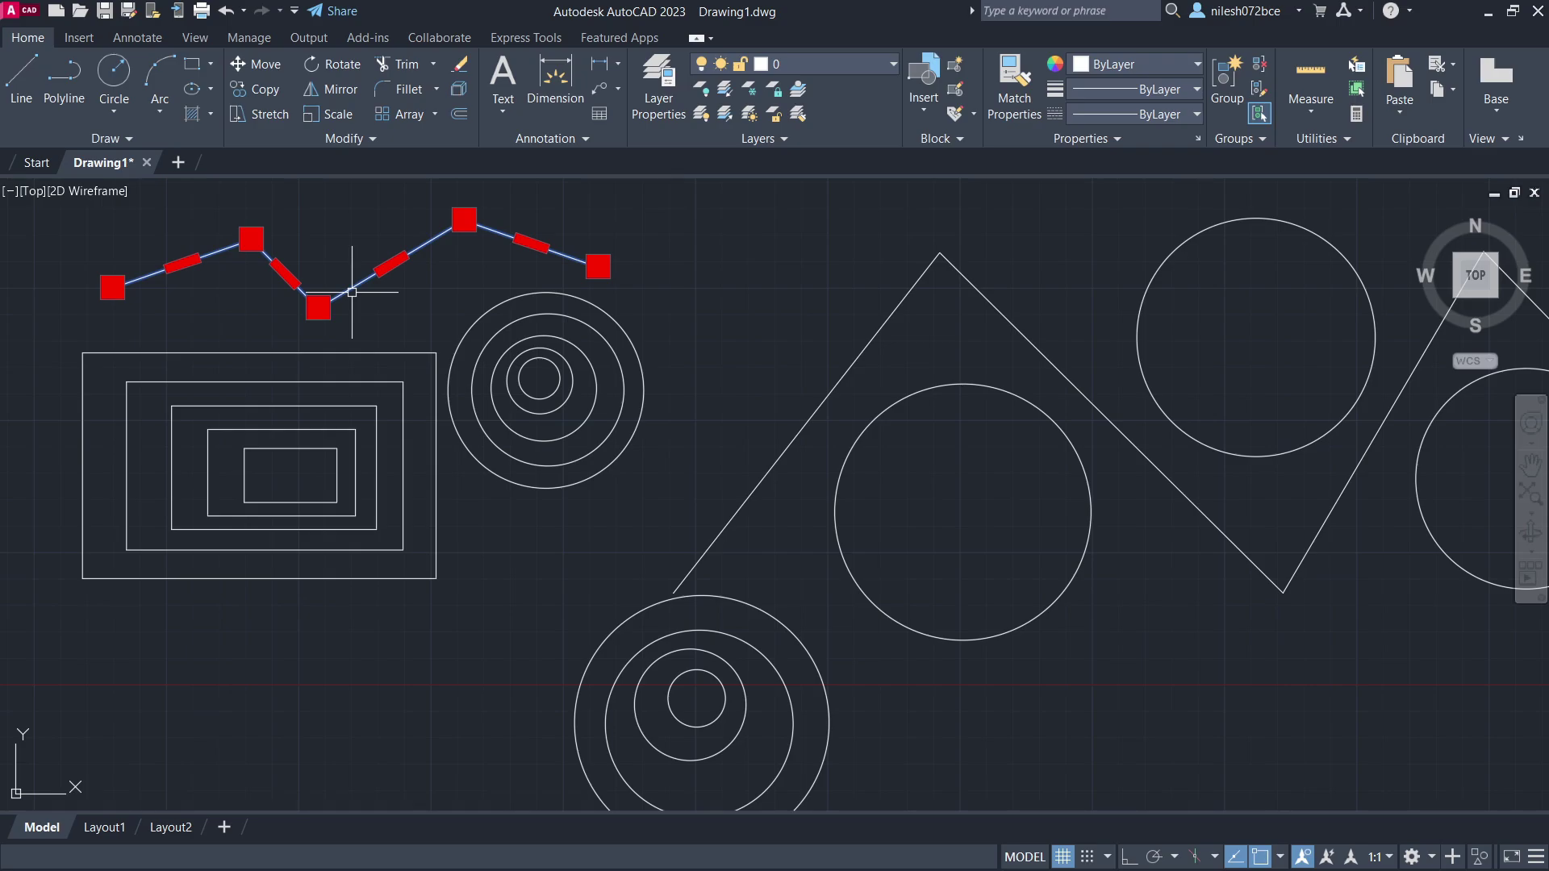
{"action": "key", "text": "Escape"}
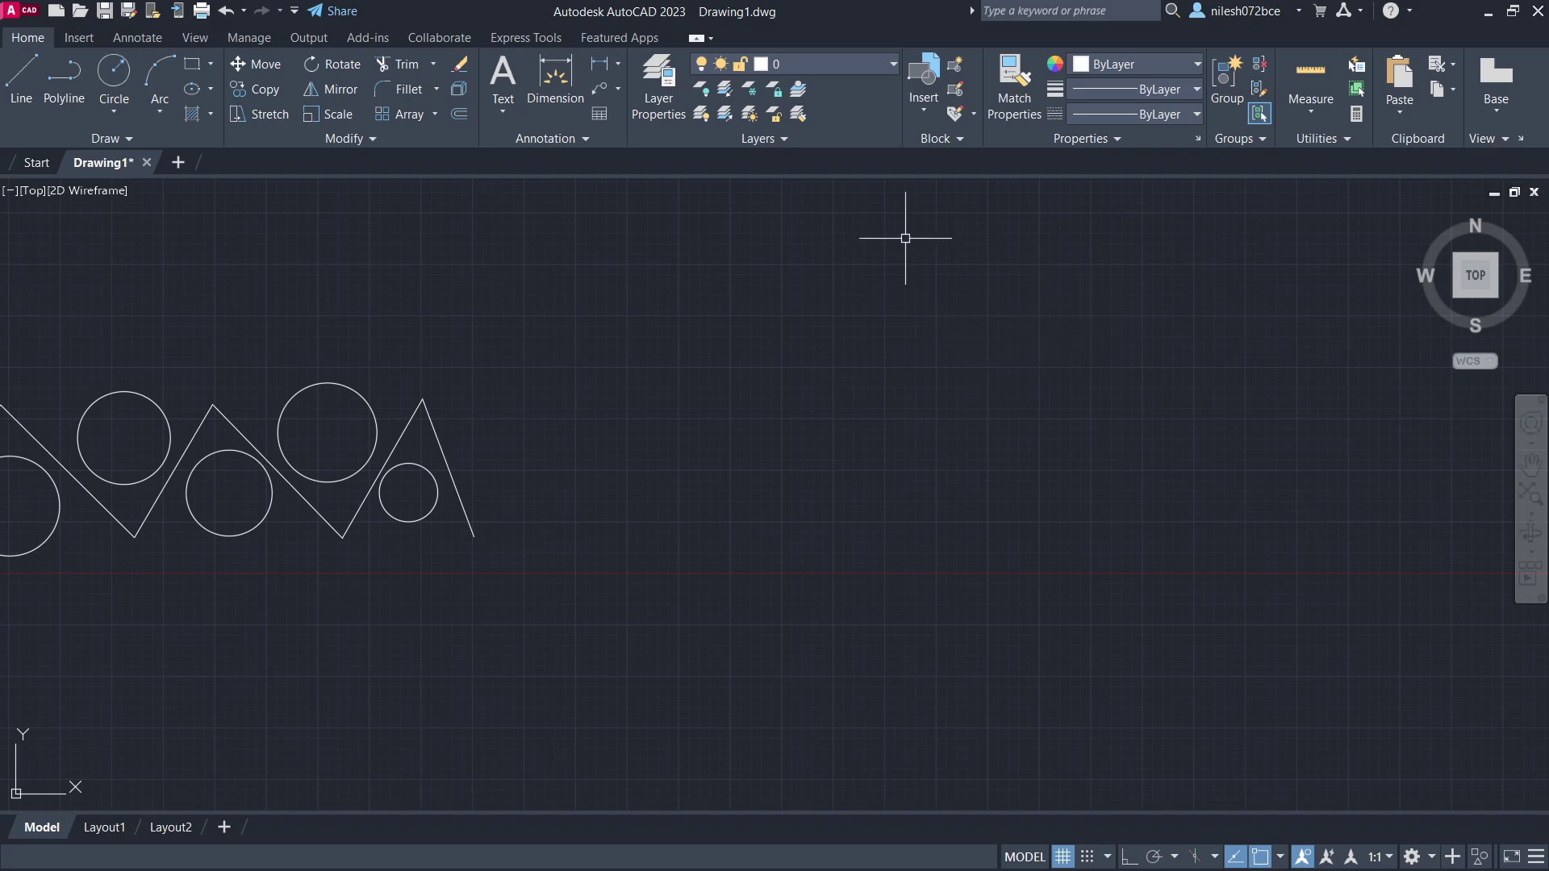
{"action": "left_click", "coordinate": [1012, 293]}
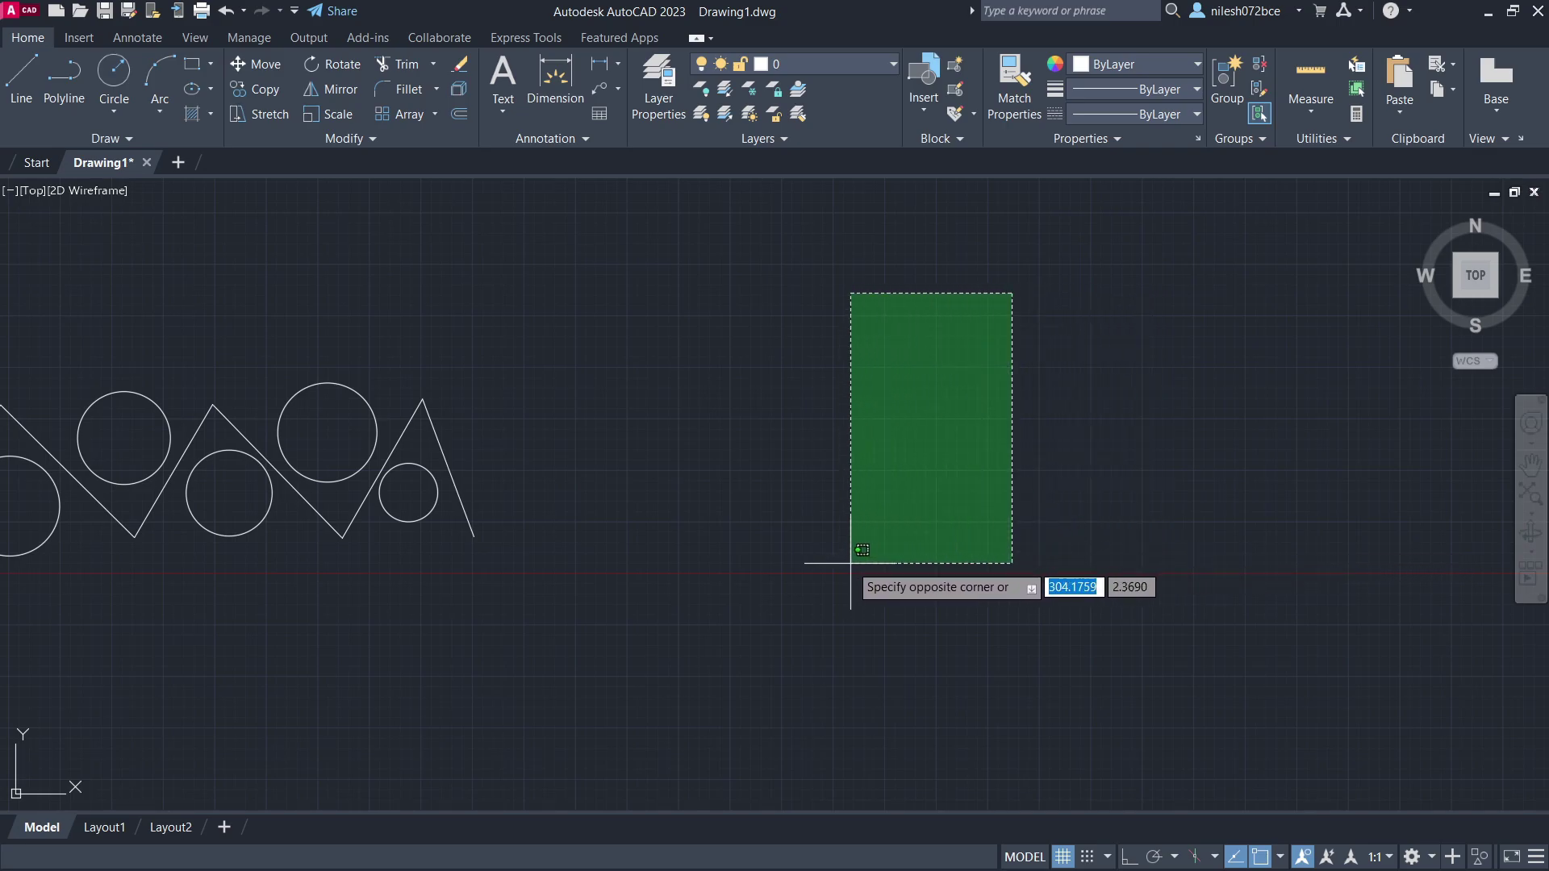
{"action": "left_click", "coordinate": [700, 575]}
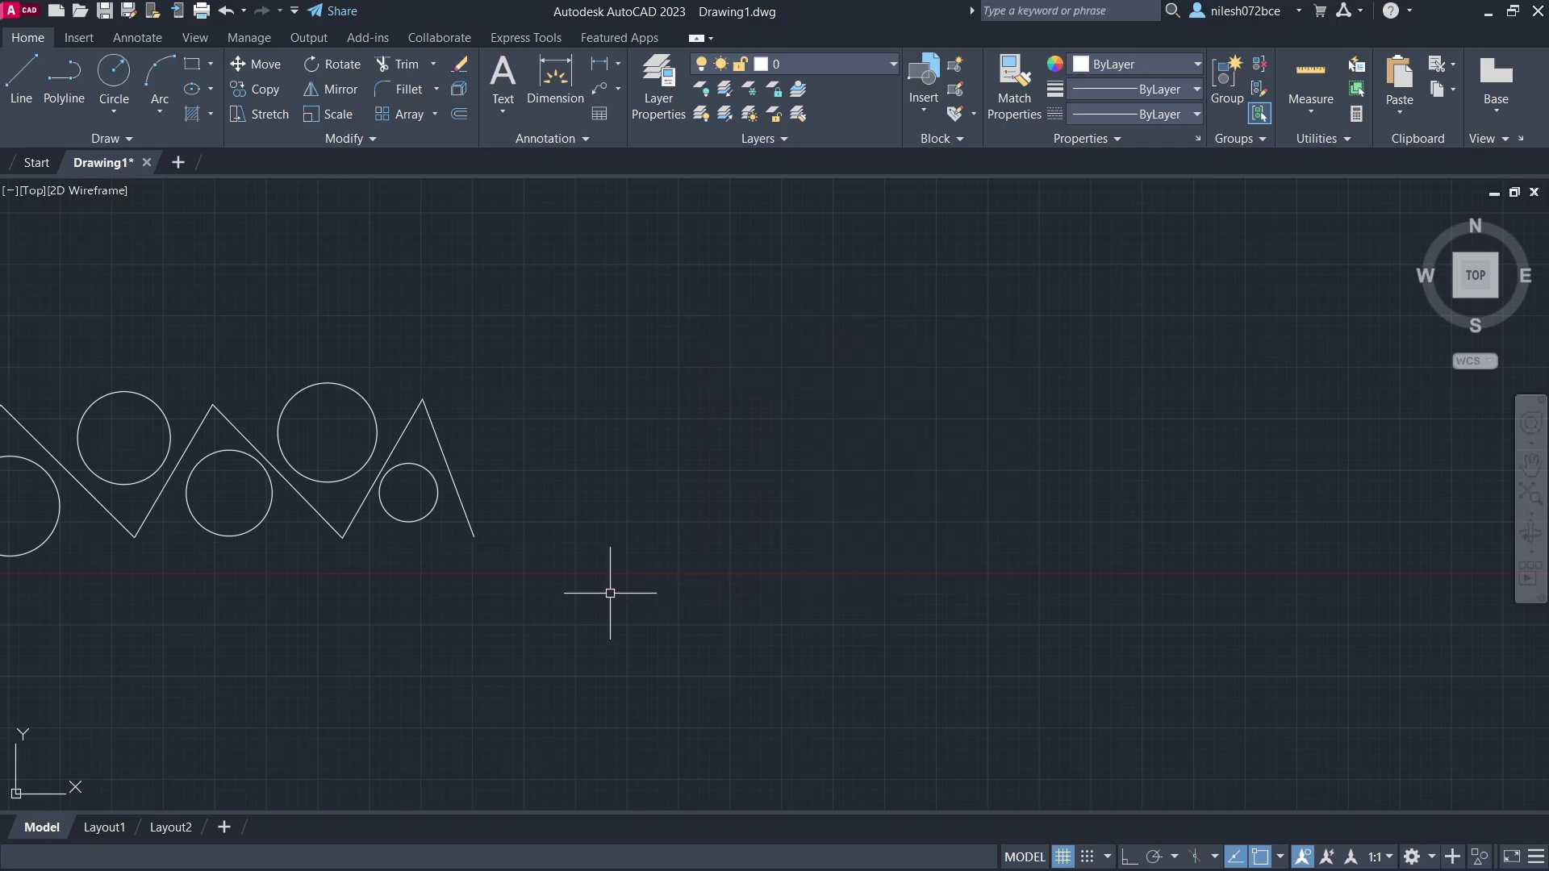
{"action": "scroll", "coordinate": [356, 498], "scroll_direction": "up", "scroll_amount": 3}
- Pan and zoom back to the rectangles and start a selection window above-left of them
{"action": "middle_click_drag", "start_coordinate": [346, 545], "coordinate": [559, 553]}
{"action": "scroll", "coordinate": [543, 571], "scroll_direction": "up", "scroll_amount": 2}
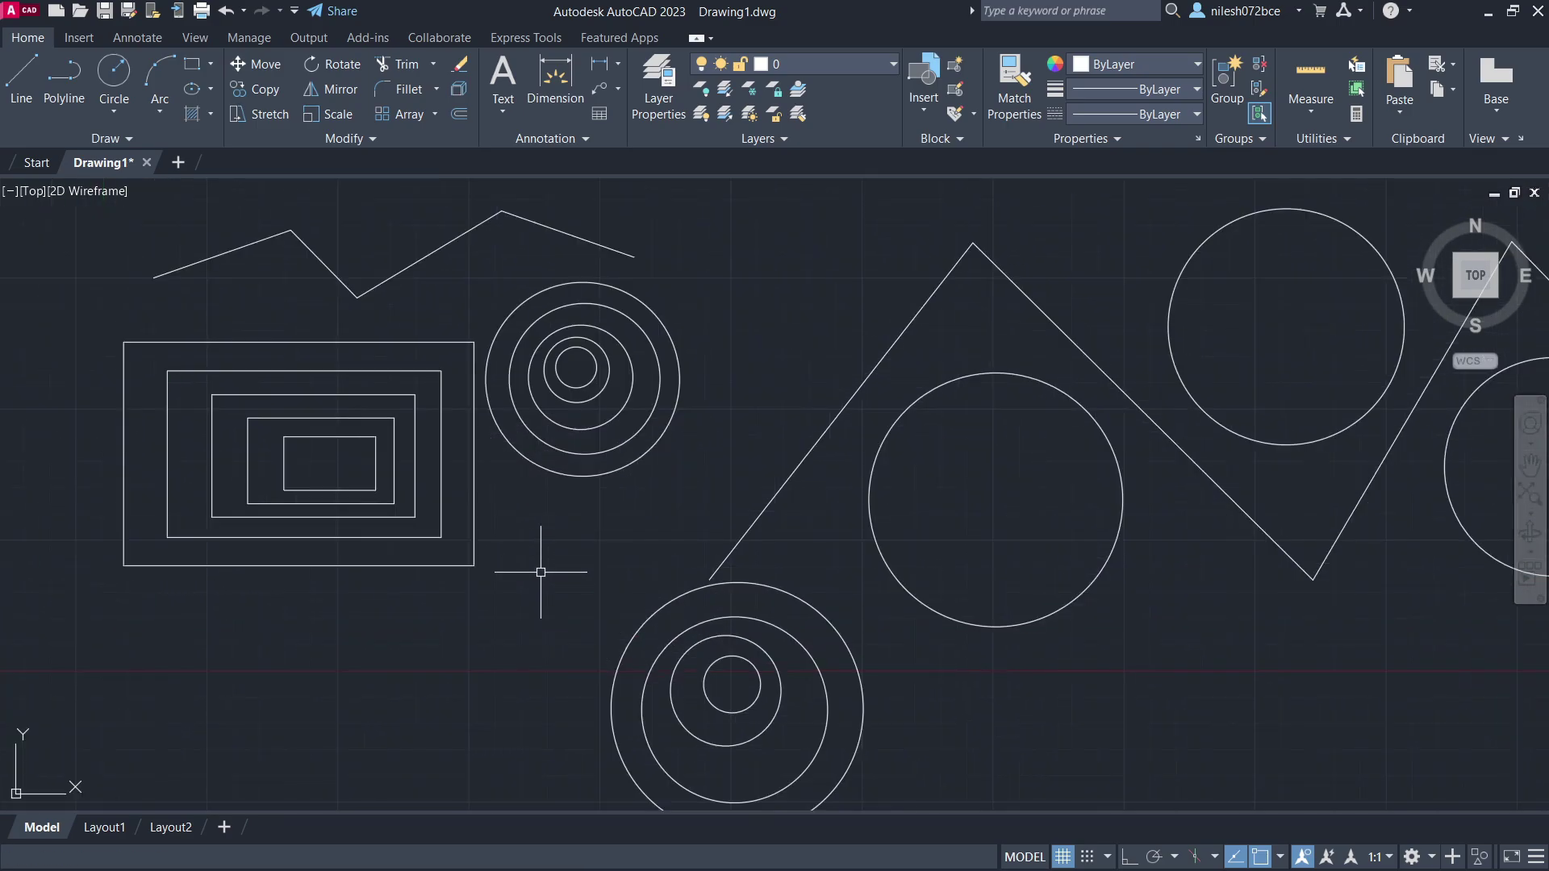
{"action": "middle_click_drag", "start_coordinate": [208, 238], "coordinate": [288, 277]}
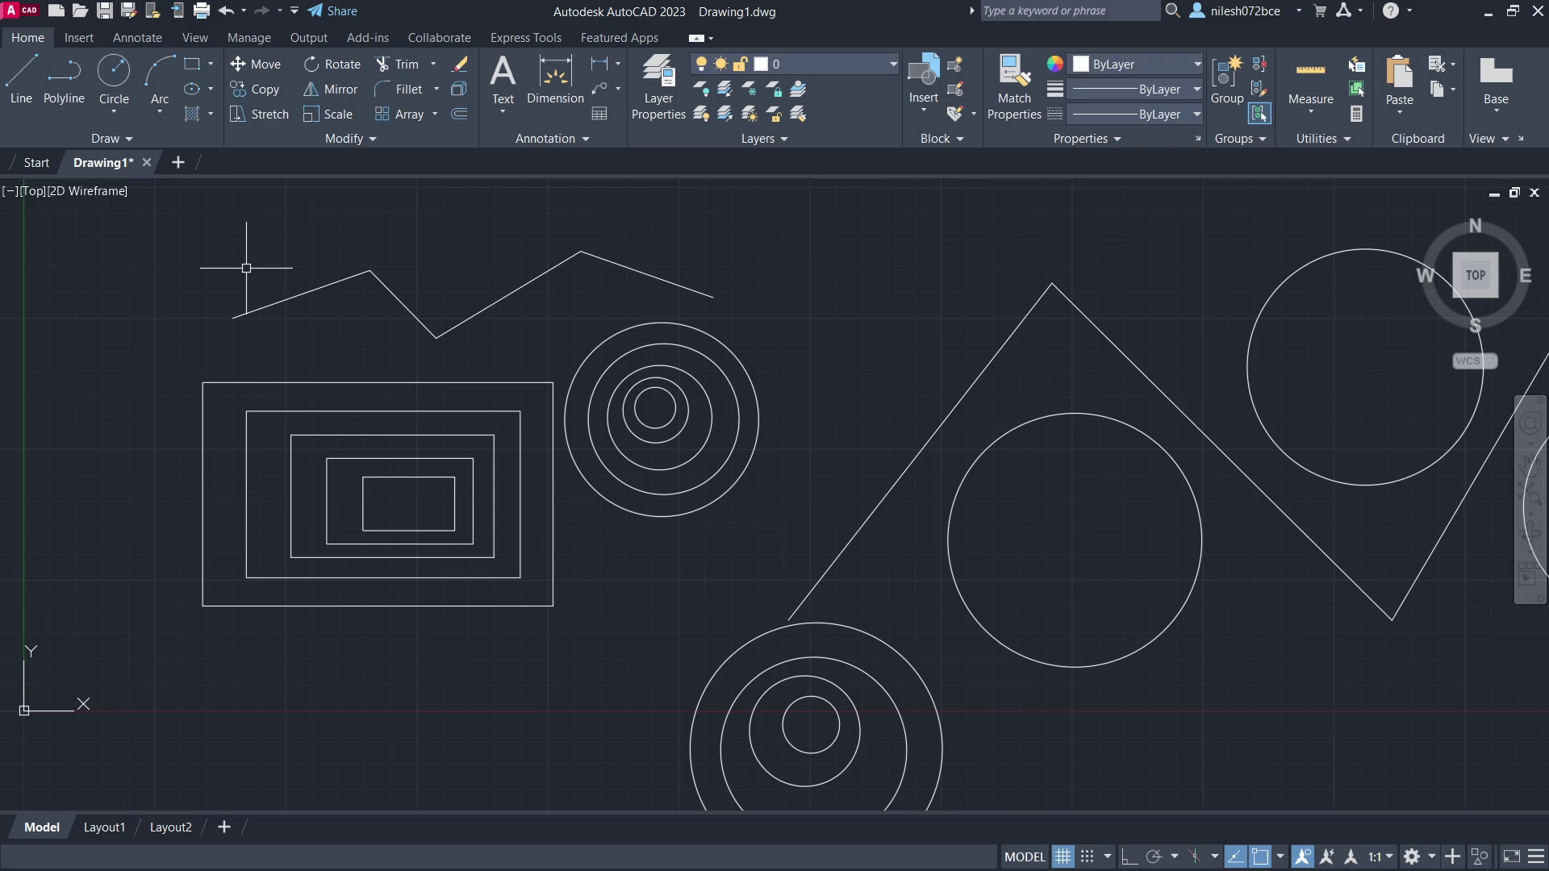
{"action": "left_click", "coordinate": [149, 244]}
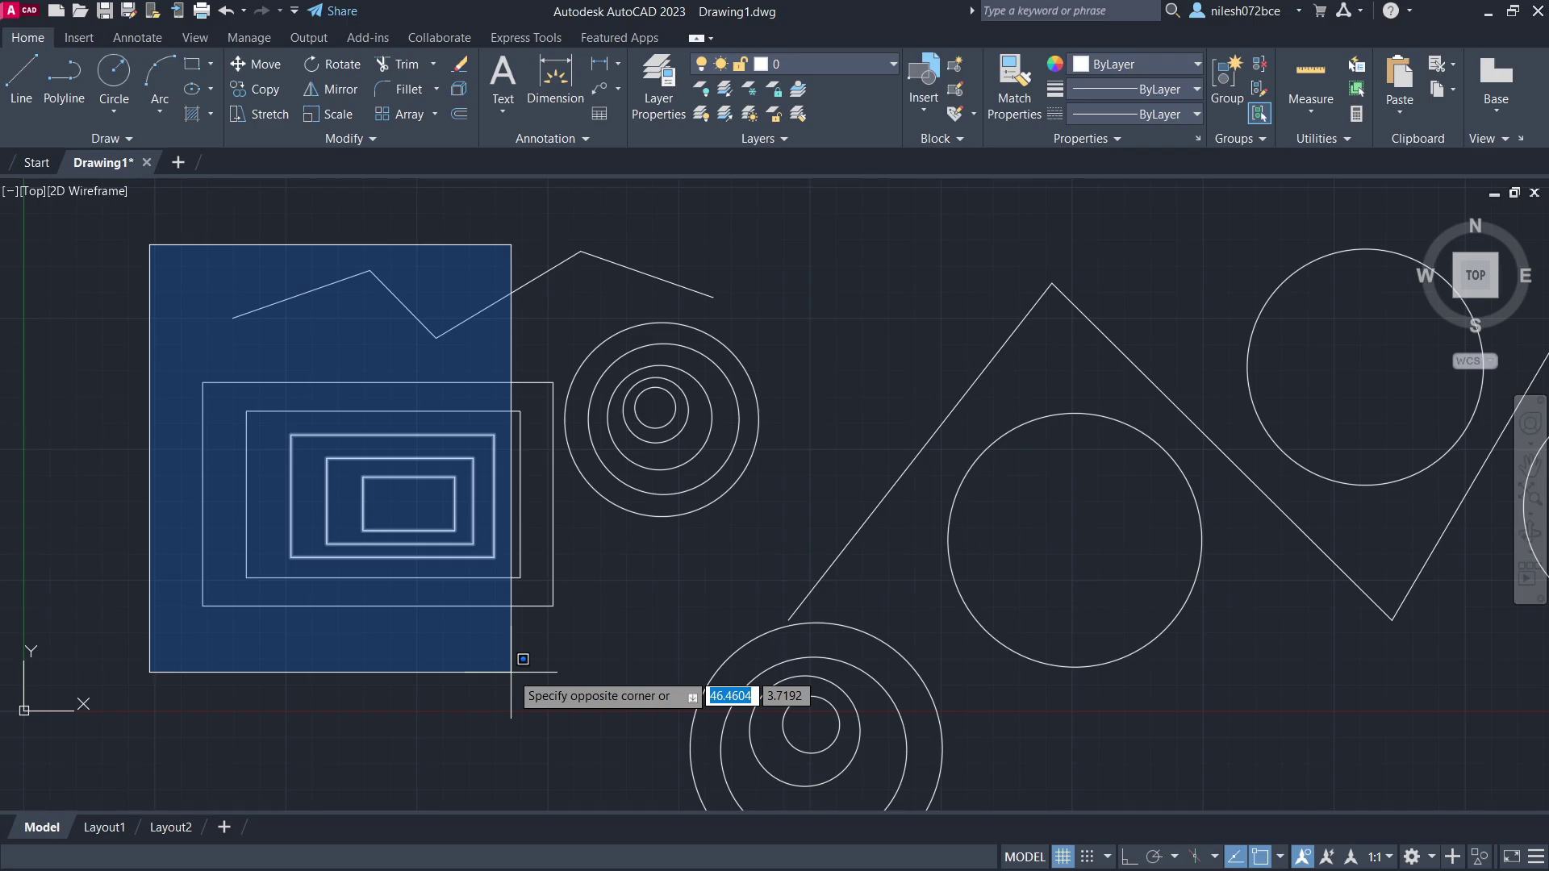
- Window-select the three inner rectangles, then the inner concentric circles
{"action": "left_click", "coordinate": [511, 671]}
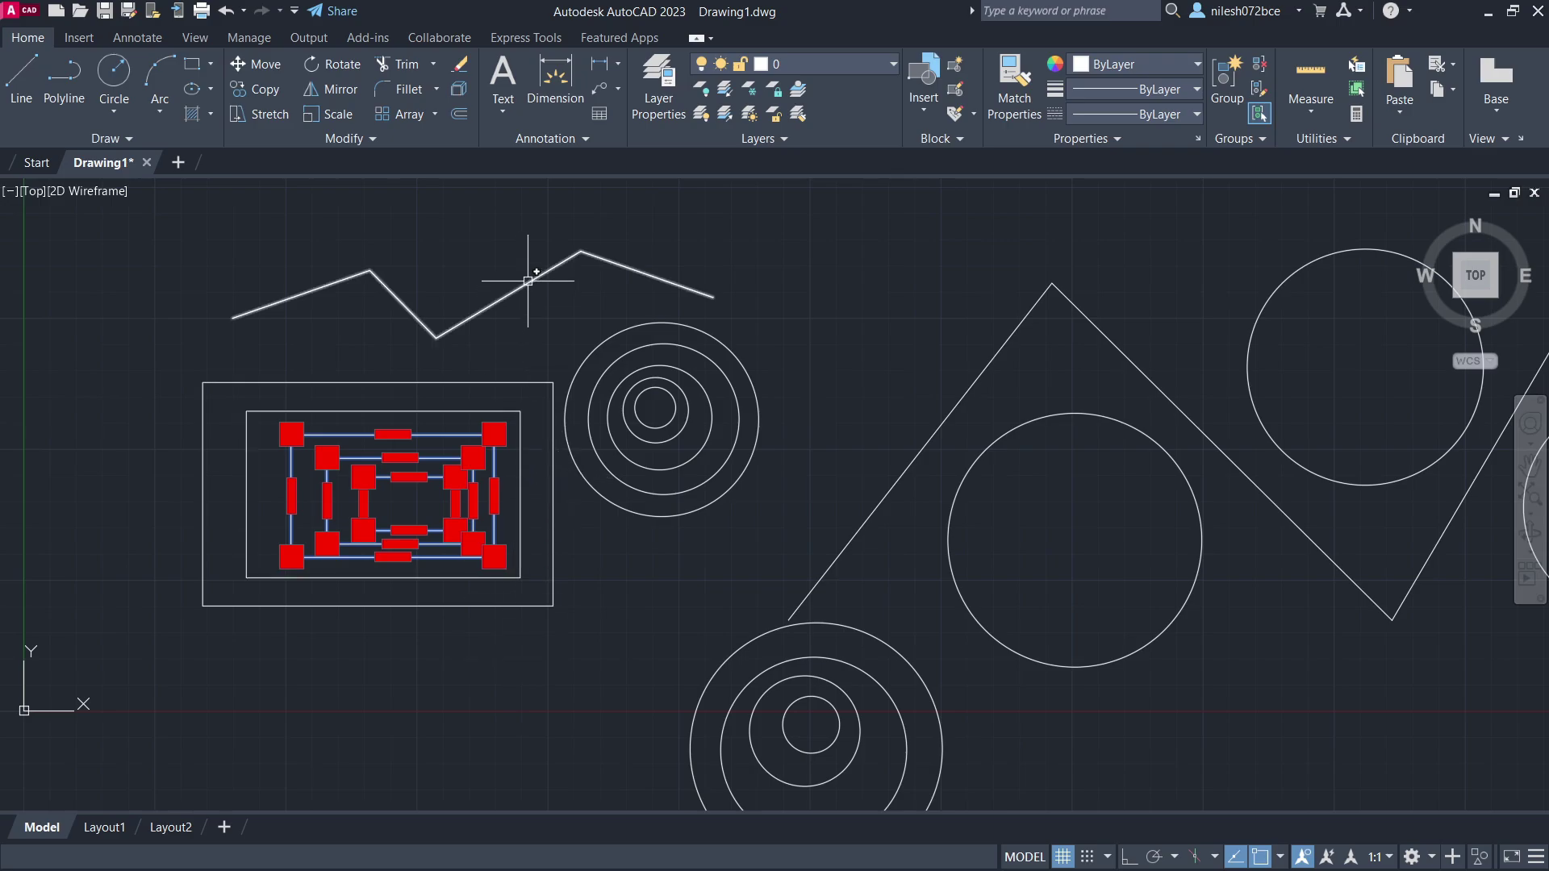
{"action": "left_click", "coordinate": [515, 229]}
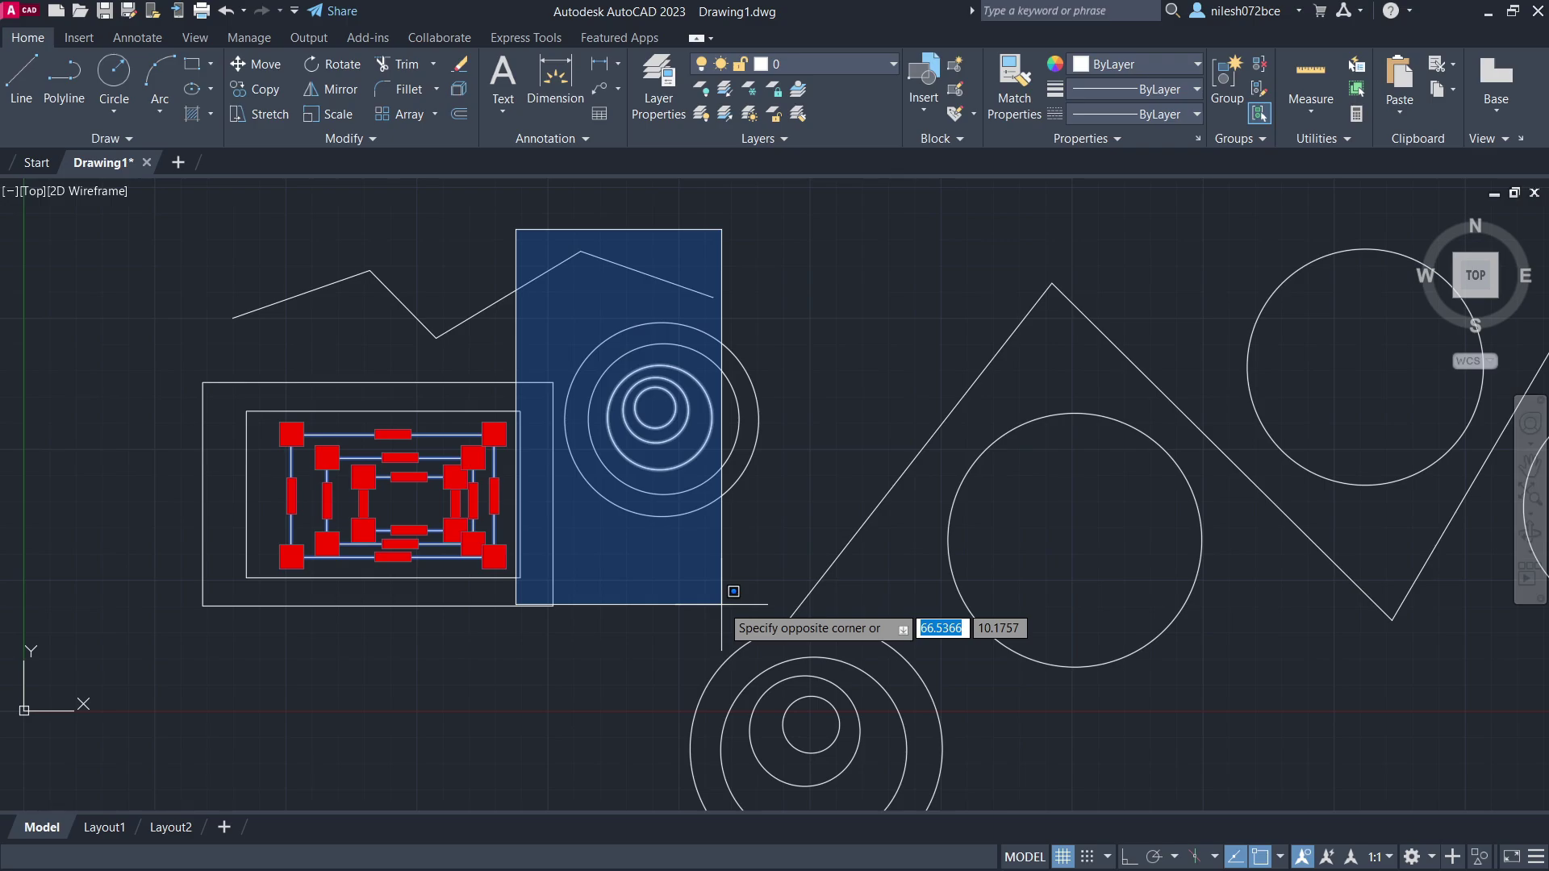
{"action": "left_click", "coordinate": [733, 591]}
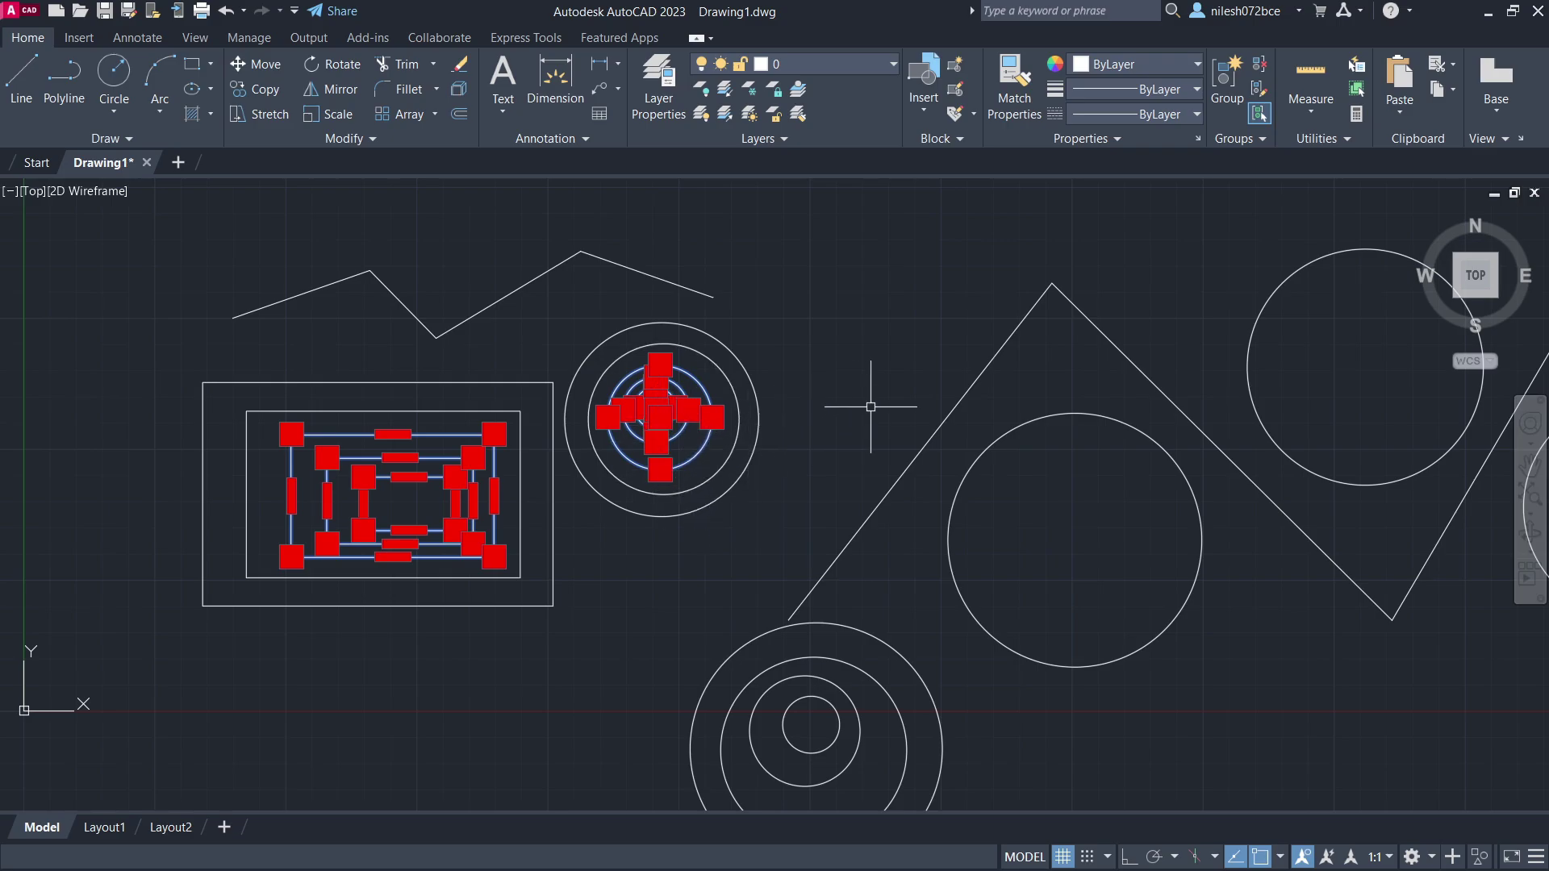
{"action": "middle_click_drag", "start_coordinate": [1084, 693], "coordinate": [1080, 684]}
- Window-add the diagonal line, lower circles and zigzag polyline, then clear all selections
{"action": "scroll", "coordinate": [948, 468], "scroll_direction": "down", "scroll_amount": 2}
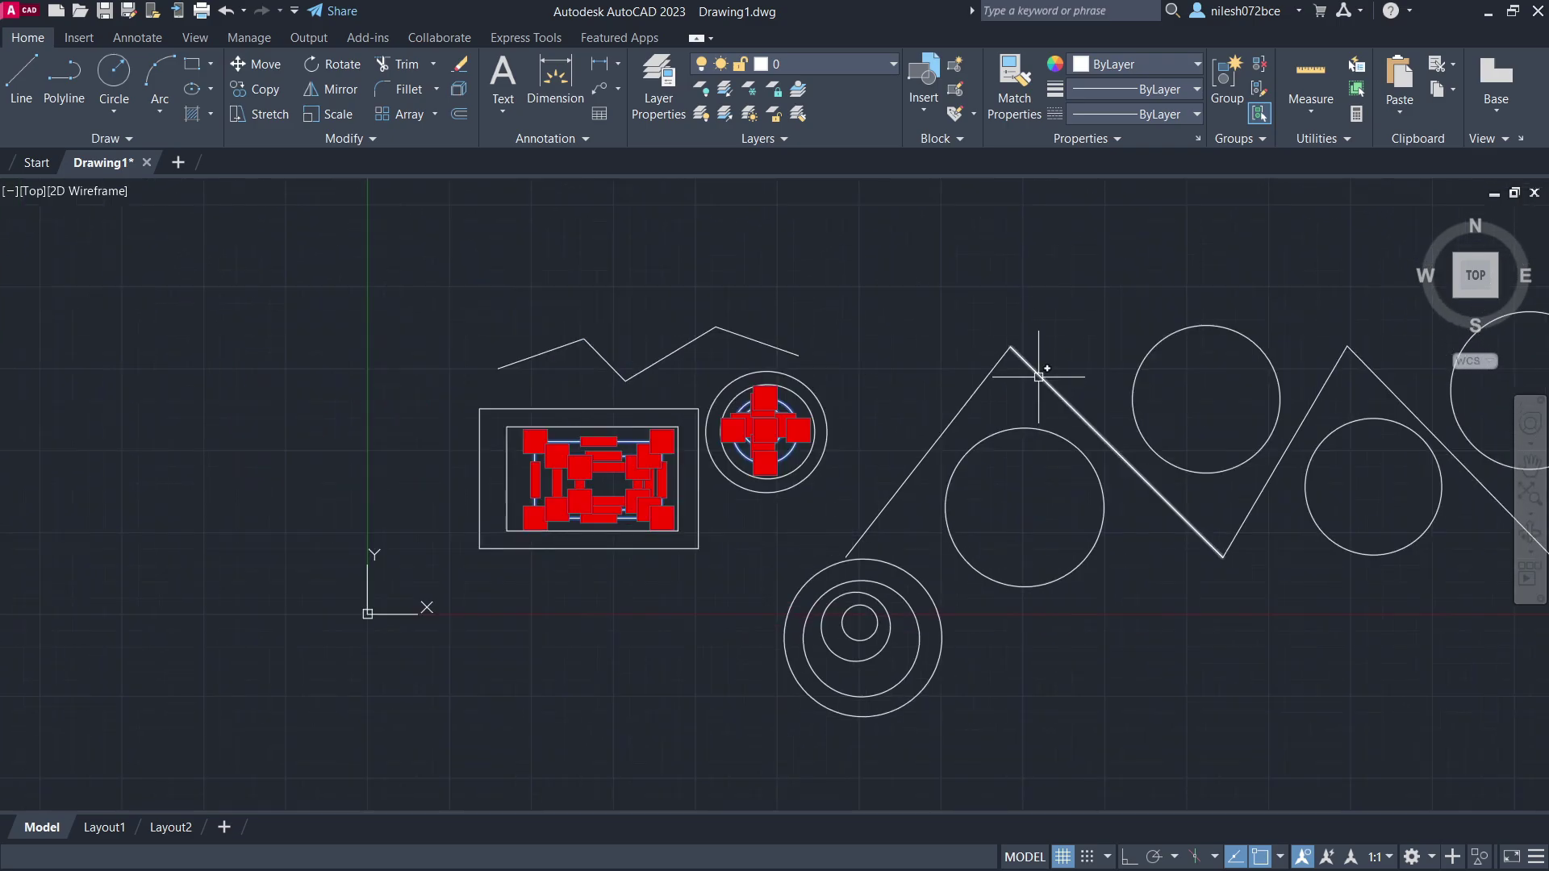
{"action": "left_click", "coordinate": [791, 269]}
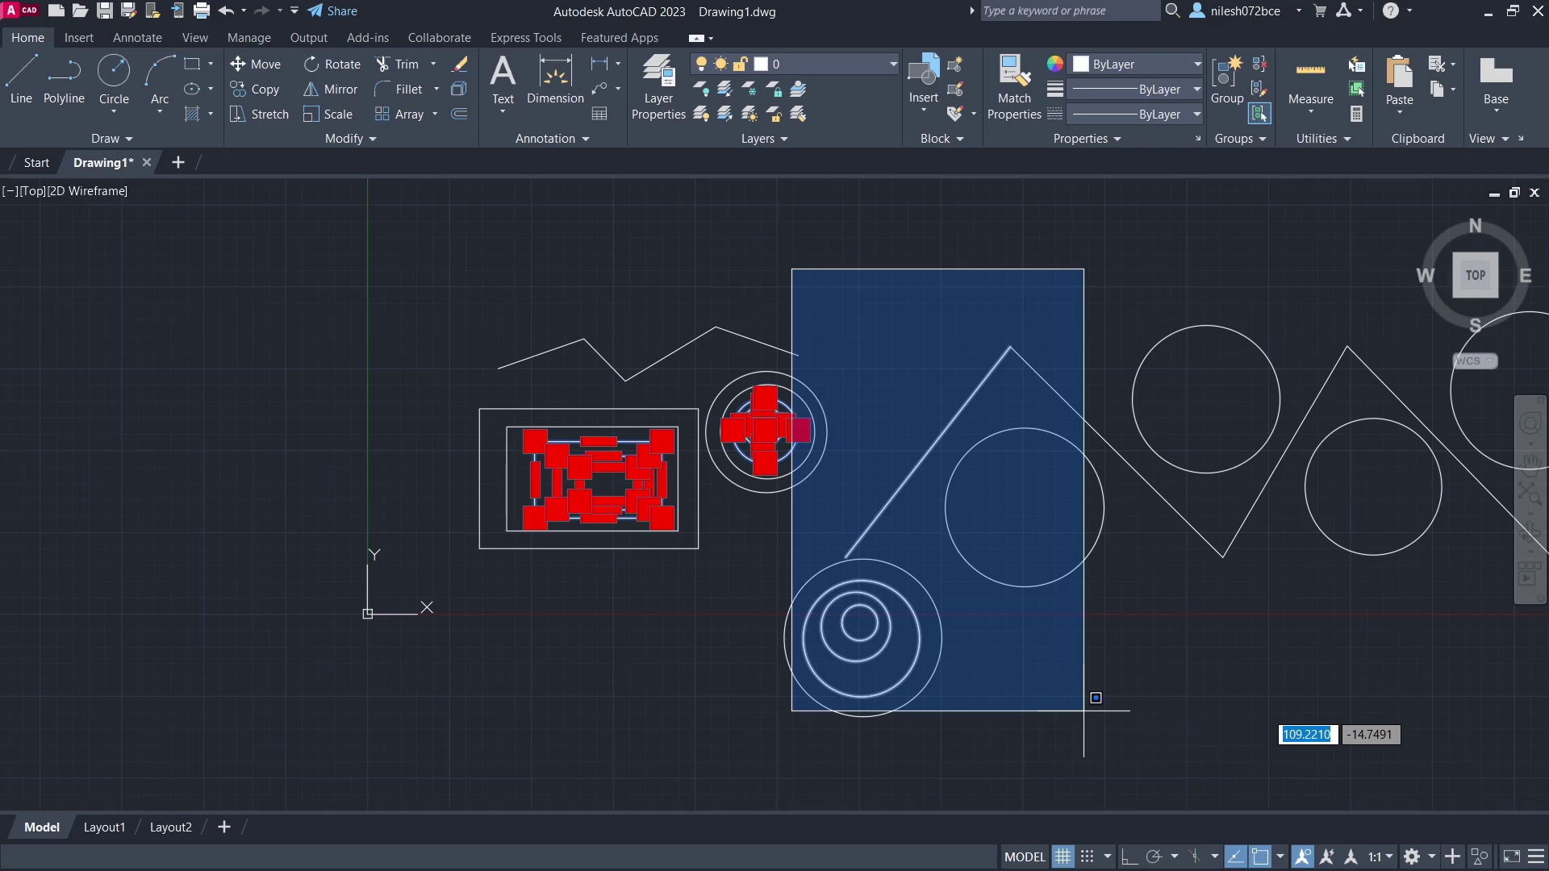
{"action": "left_click", "coordinate": [1083, 711]}
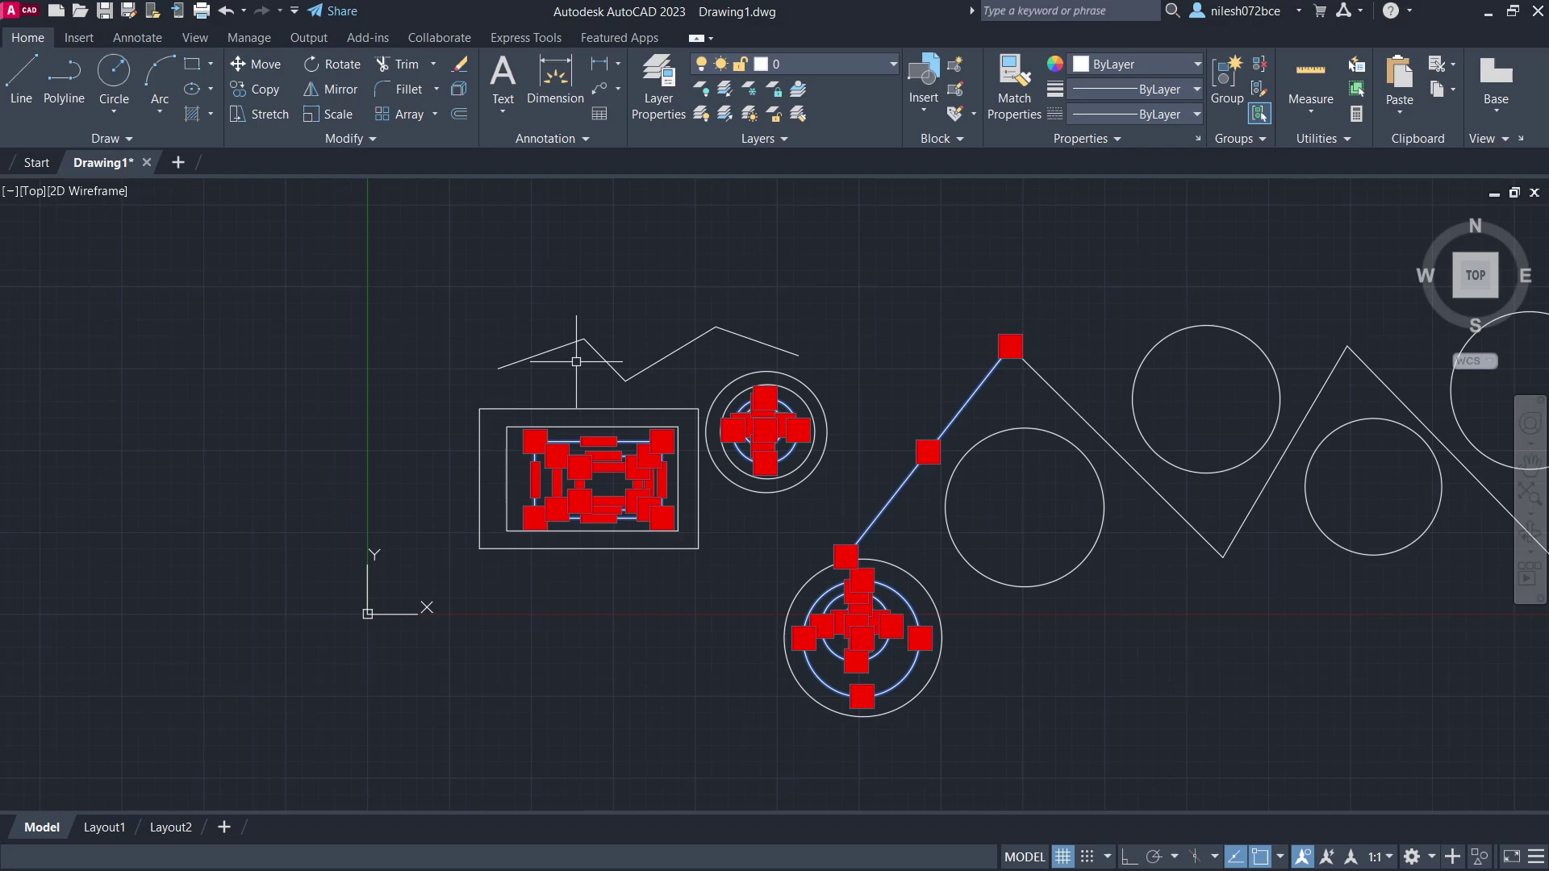
{"action": "left_click", "coordinate": [458, 293]}
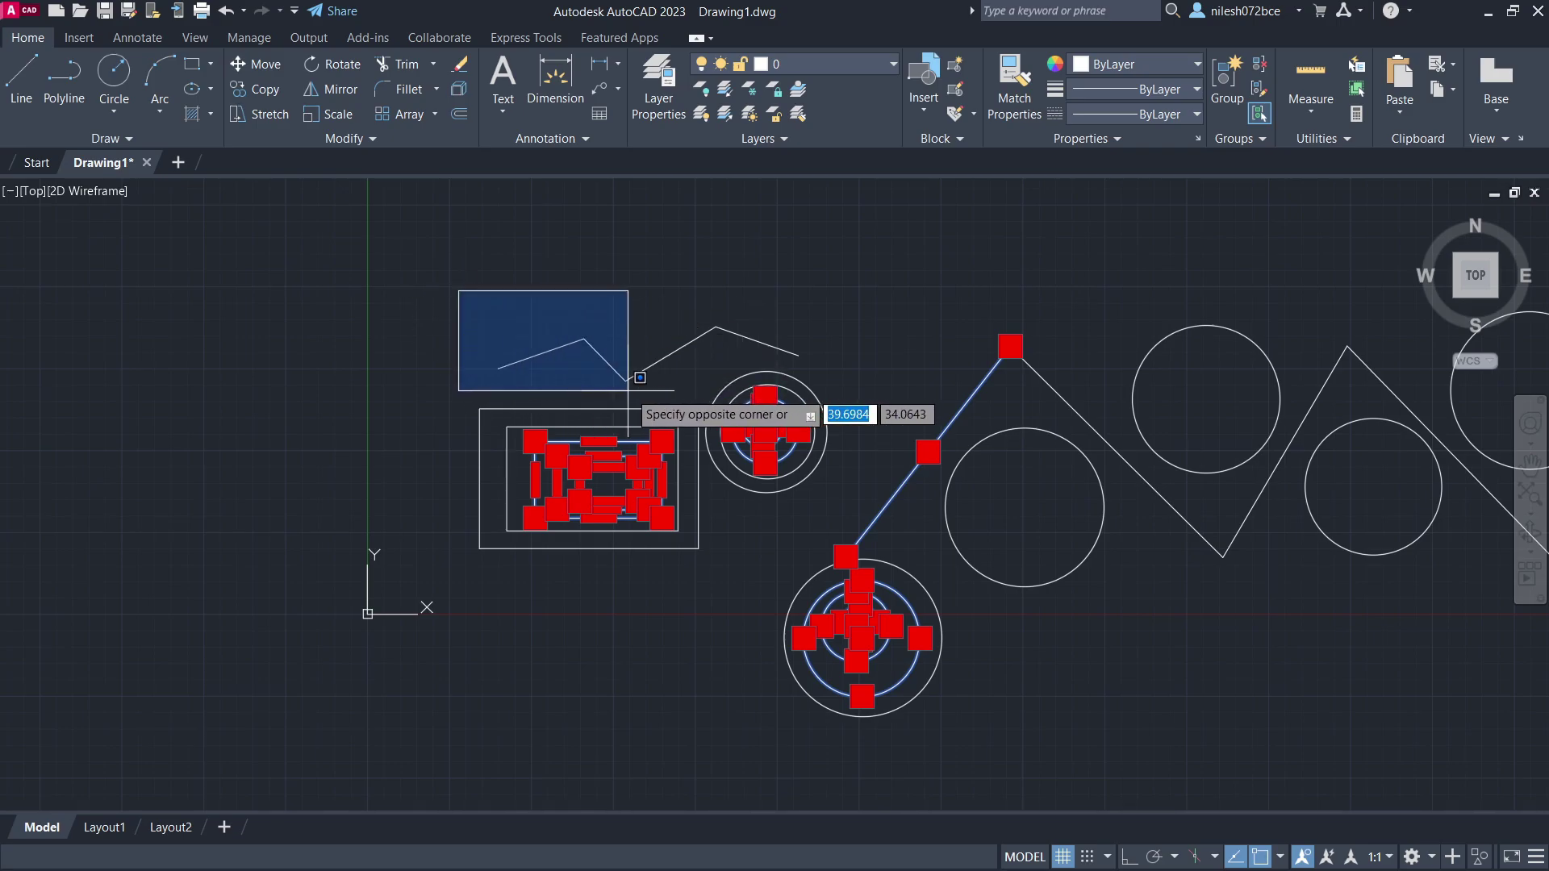
{"action": "left_click", "coordinate": [824, 388]}
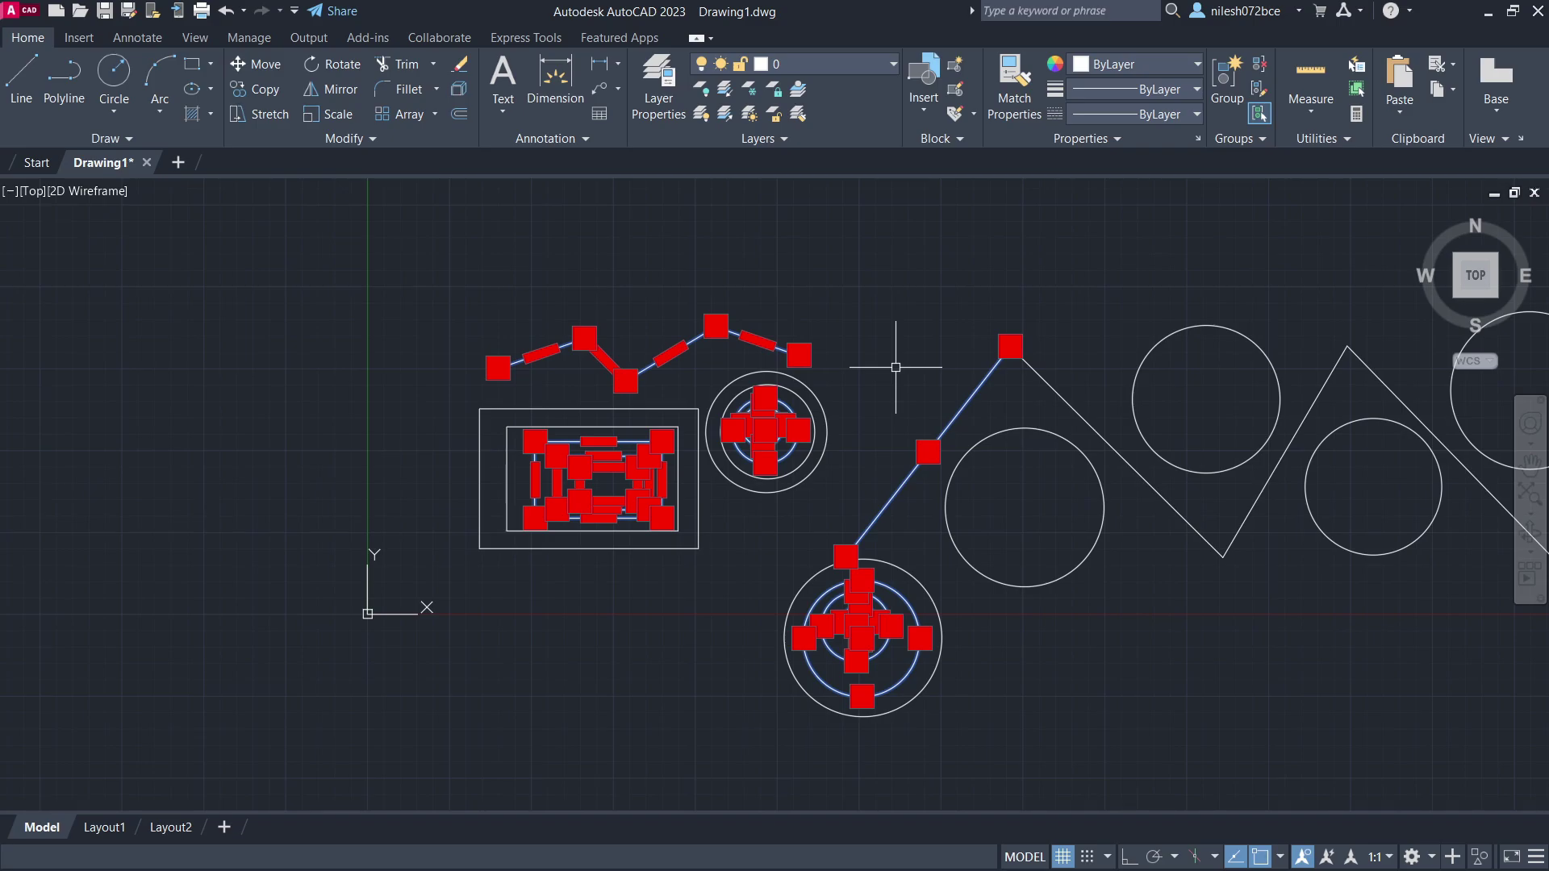
{"action": "key", "text": "Escape"}
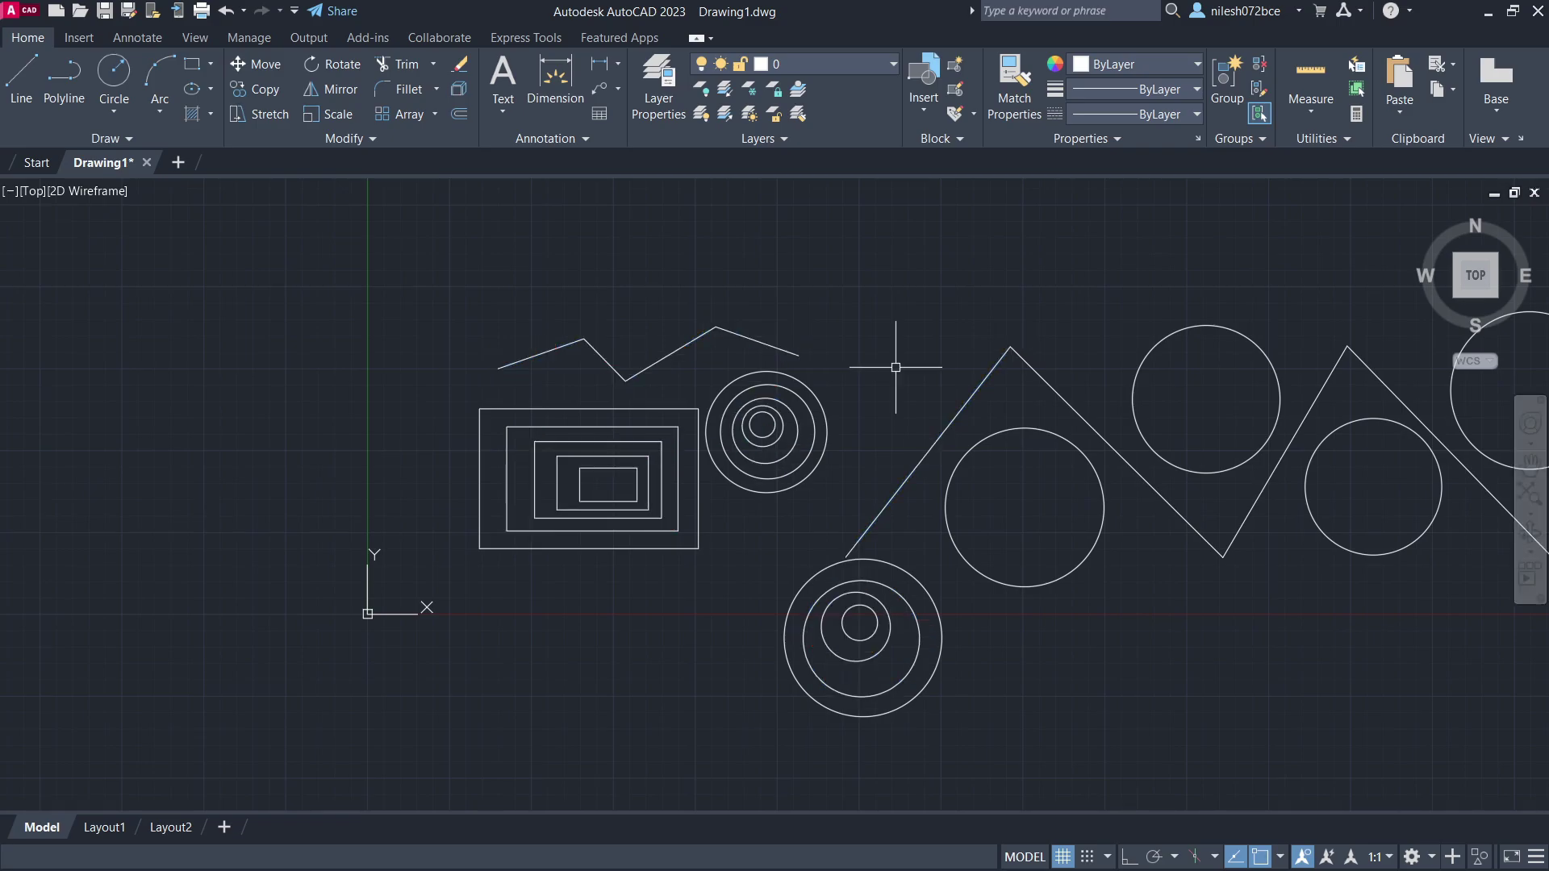
- Window-select the rectangles and inner circles, then deselect them
{"action": "mouse_move", "coordinate": [896, 367]}
{"action": "middle_mouse_down"}
{"action": "mouse_move", "coordinate": [806, 384]}
{"action": "mouse_move", "coordinate": [623, 336]}
{"action": "middle_mouse_up"}
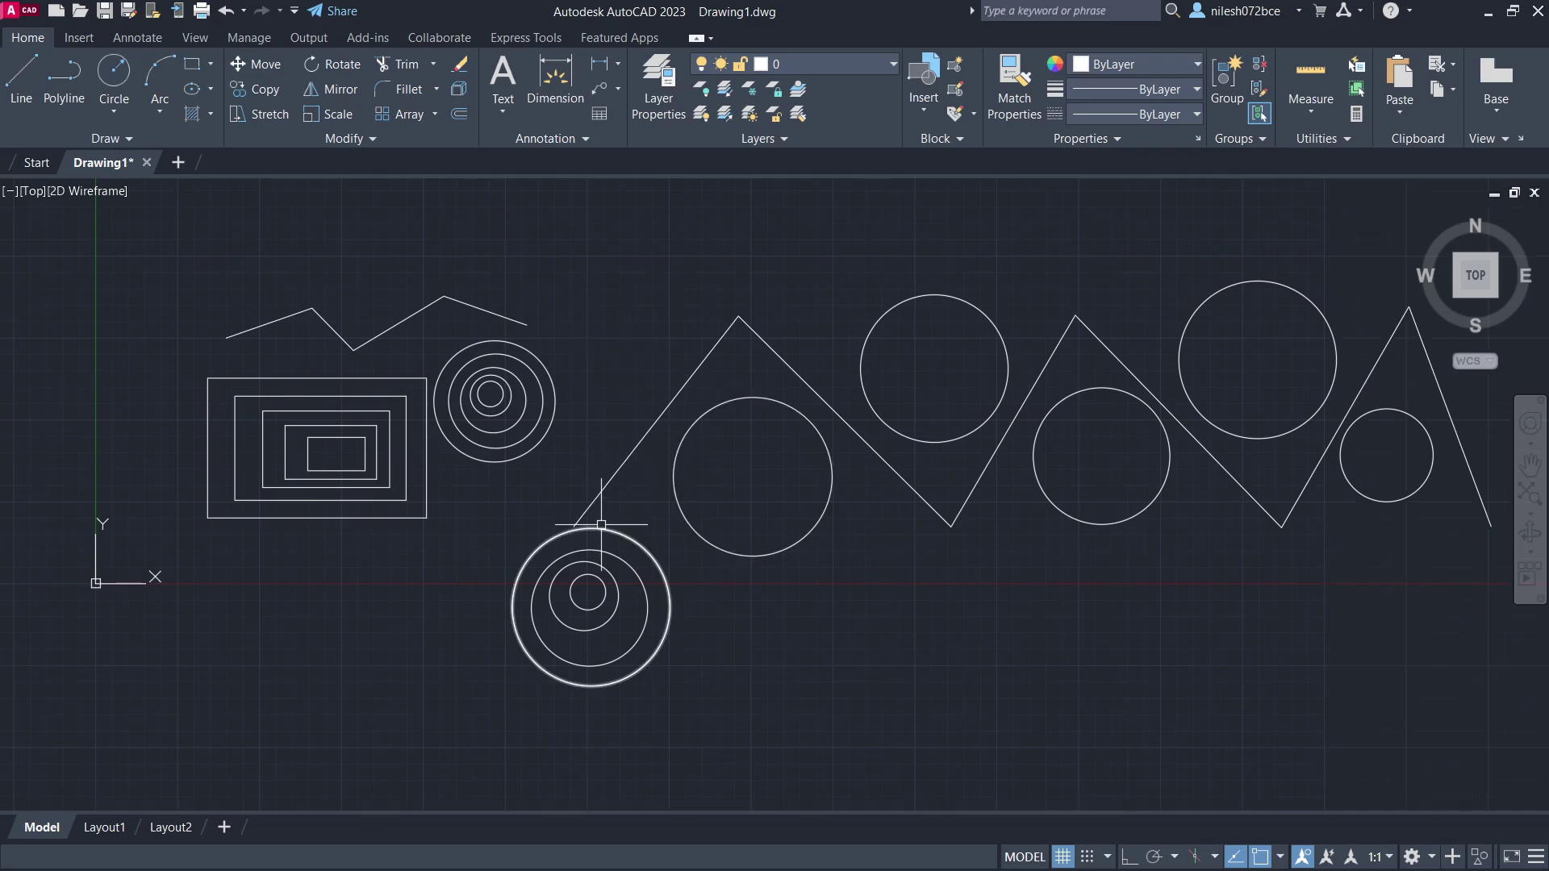
{"action": "left_click", "coordinate": [157, 297]}
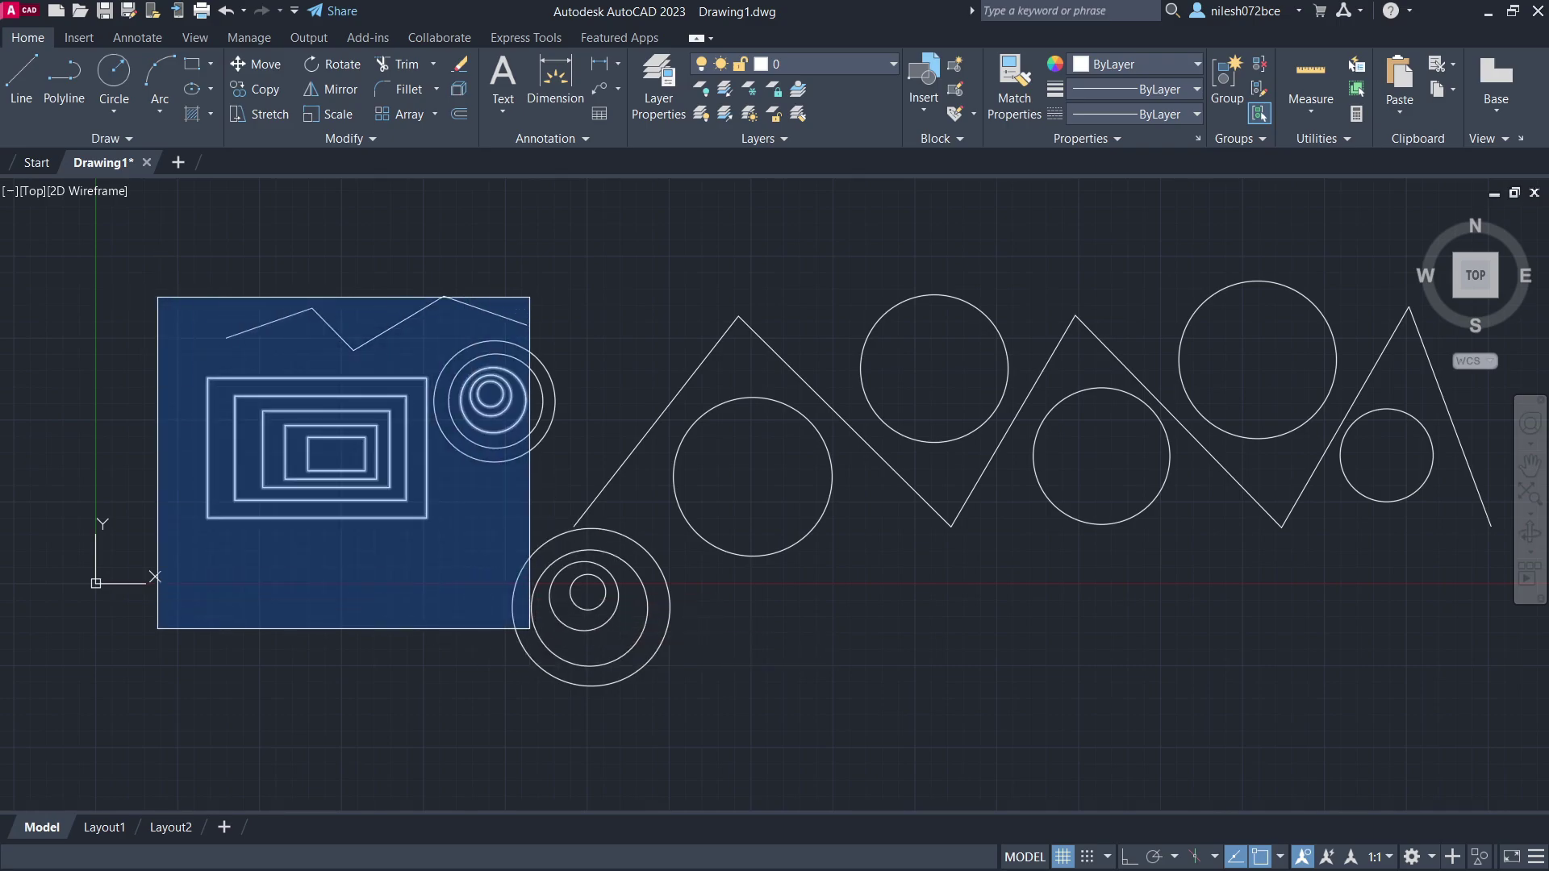
{"action": "left_click", "coordinate": [529, 629]}
{"action": "key", "text": "Escape"}
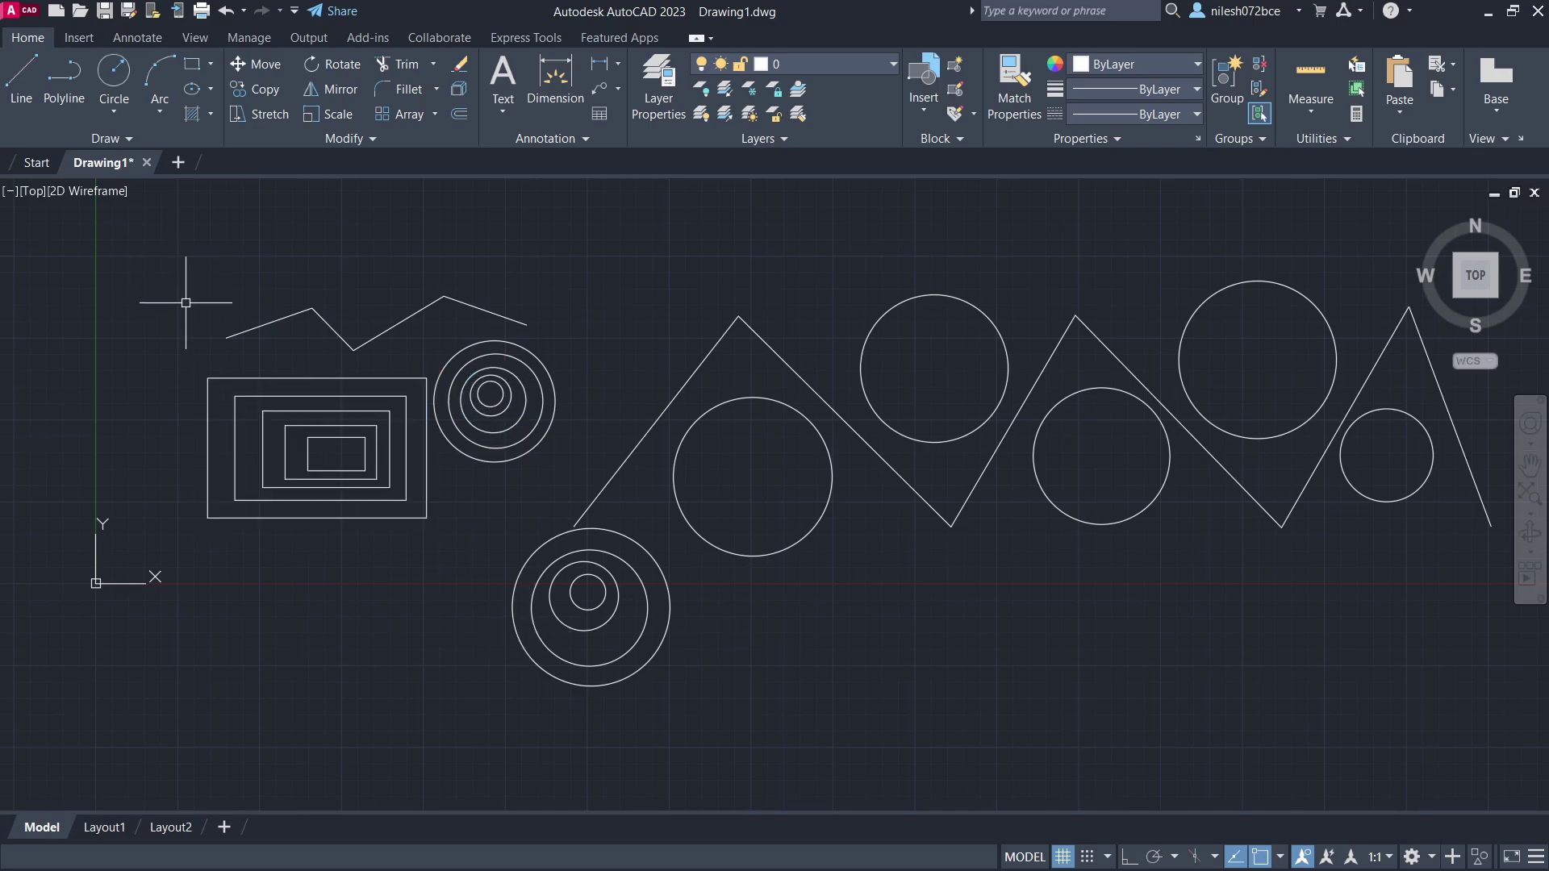
- Drag a lasso around the innermost nested rectangles
{"action": "mouse_move", "coordinate": [158, 271]}
{"action": "left_mouse_down"}
{"action": "mouse_move", "coordinate": [242, 275]}
{"action": "mouse_move", "coordinate": [351, 319]}
{"action": "mouse_move", "coordinate": [378, 379]}
{"action": "mouse_move", "coordinate": [393, 529]}
{"action": "mouse_move", "coordinate": [336, 565]}
{"action": "mouse_move", "coordinate": [206, 569]}
{"action": "mouse_move", "coordinate": [172, 540]}
{"action": "mouse_move", "coordinate": [170, 435]}
{"action": "left_mouse_up"}
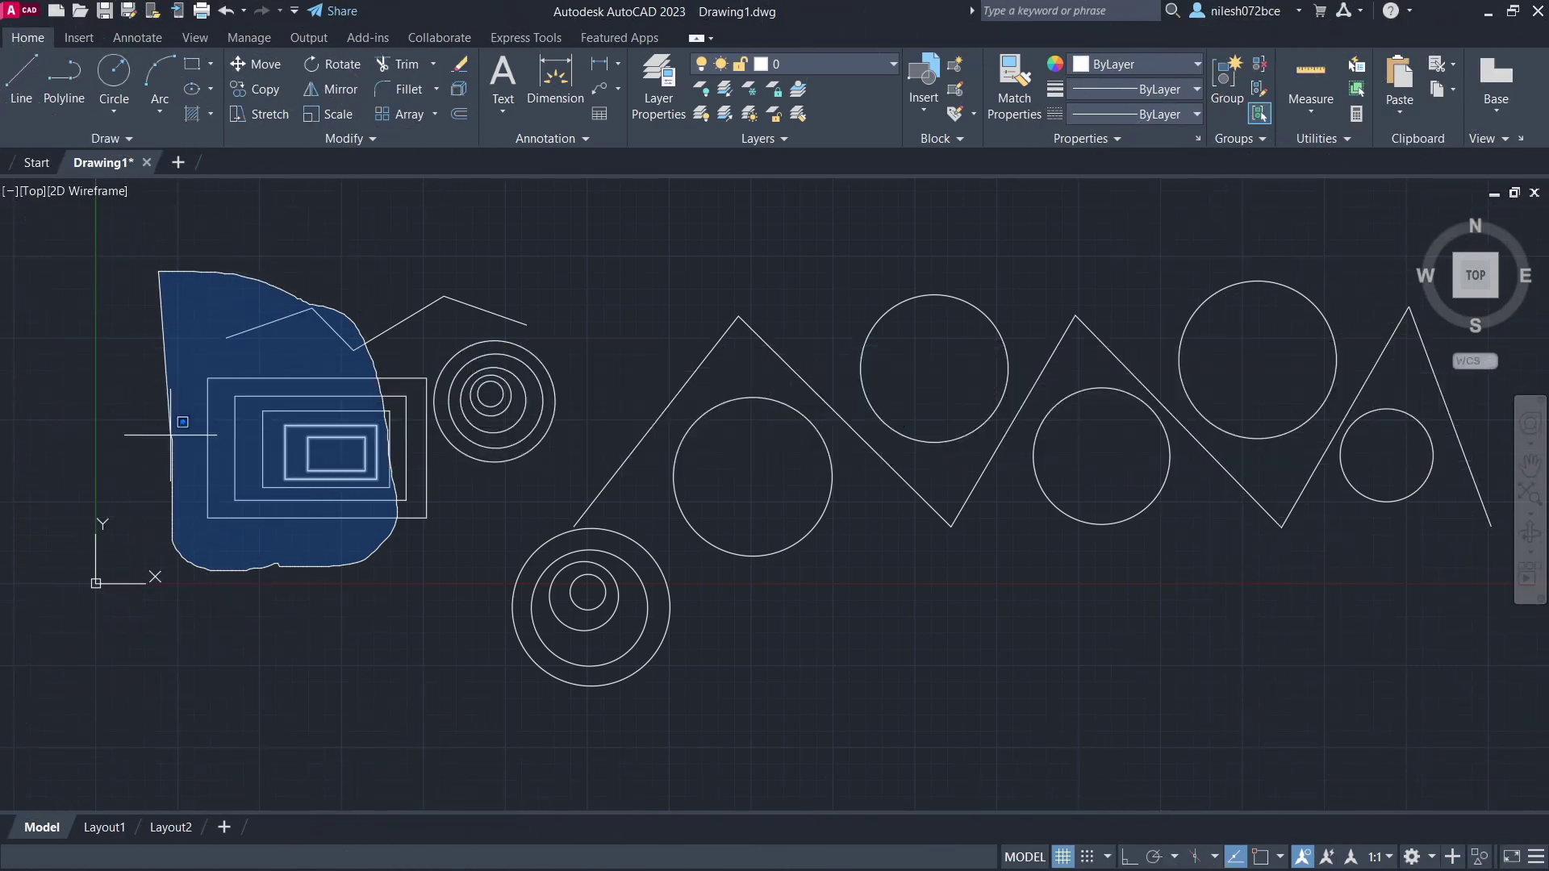
{"action": "mouse_move", "coordinate": [171, 435]}
{"action": "left_mouse_down"}
{"action": "mouse_move", "coordinate": [167, 403]}
{"action": "mouse_move", "coordinate": [123, 377]}
{"action": "mouse_move", "coordinate": [117, 394]}
{"action": "left_mouse_up"}
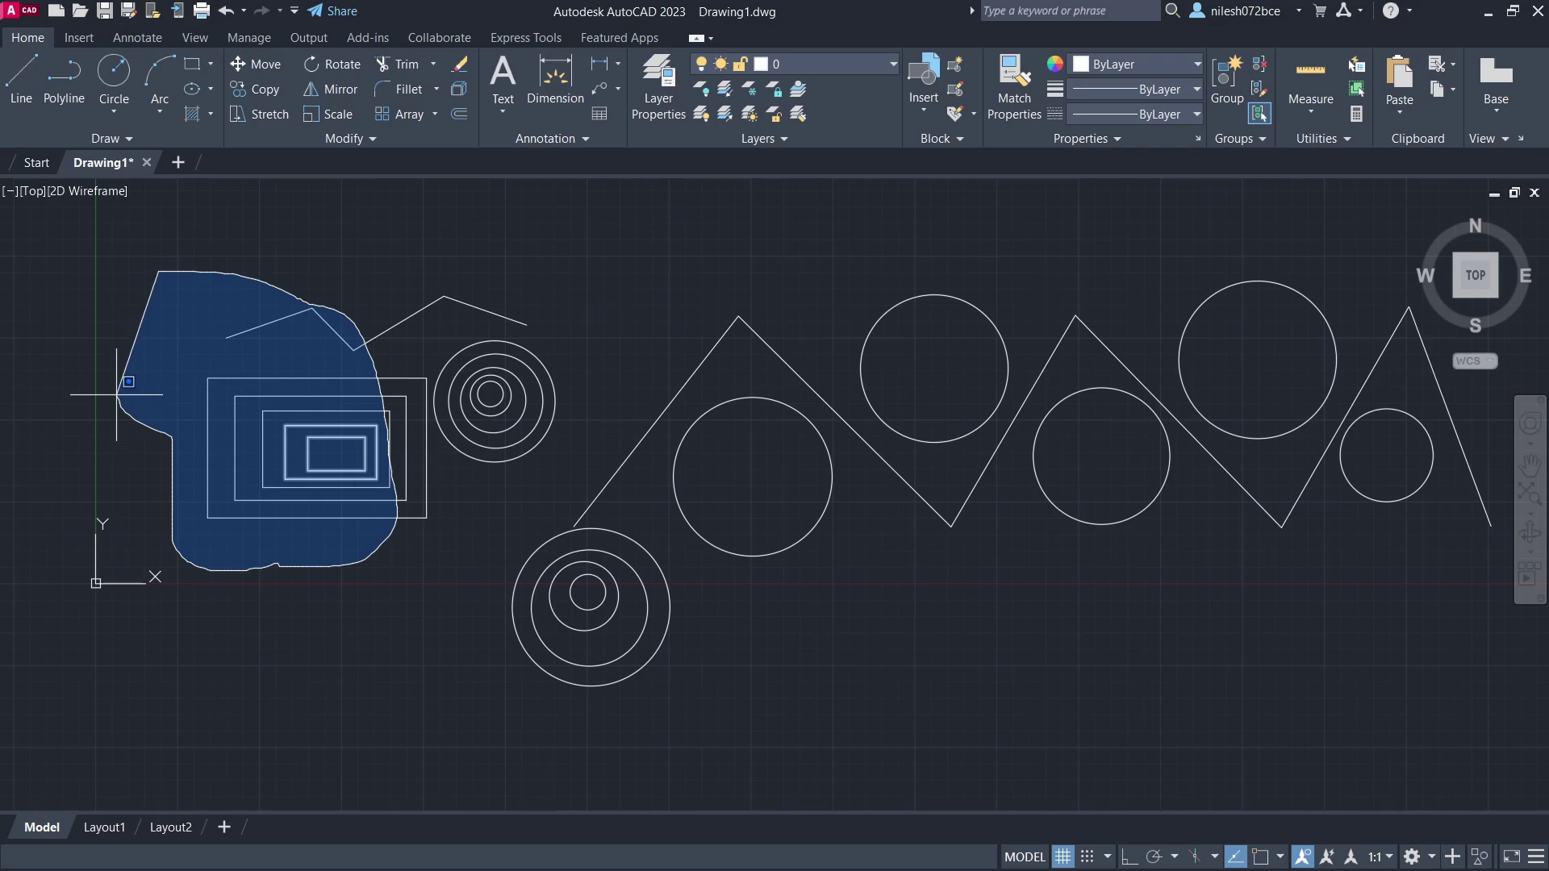
{"action": "left_click_drag", "start_coordinate": [117, 394], "coordinate": [112, 311]}
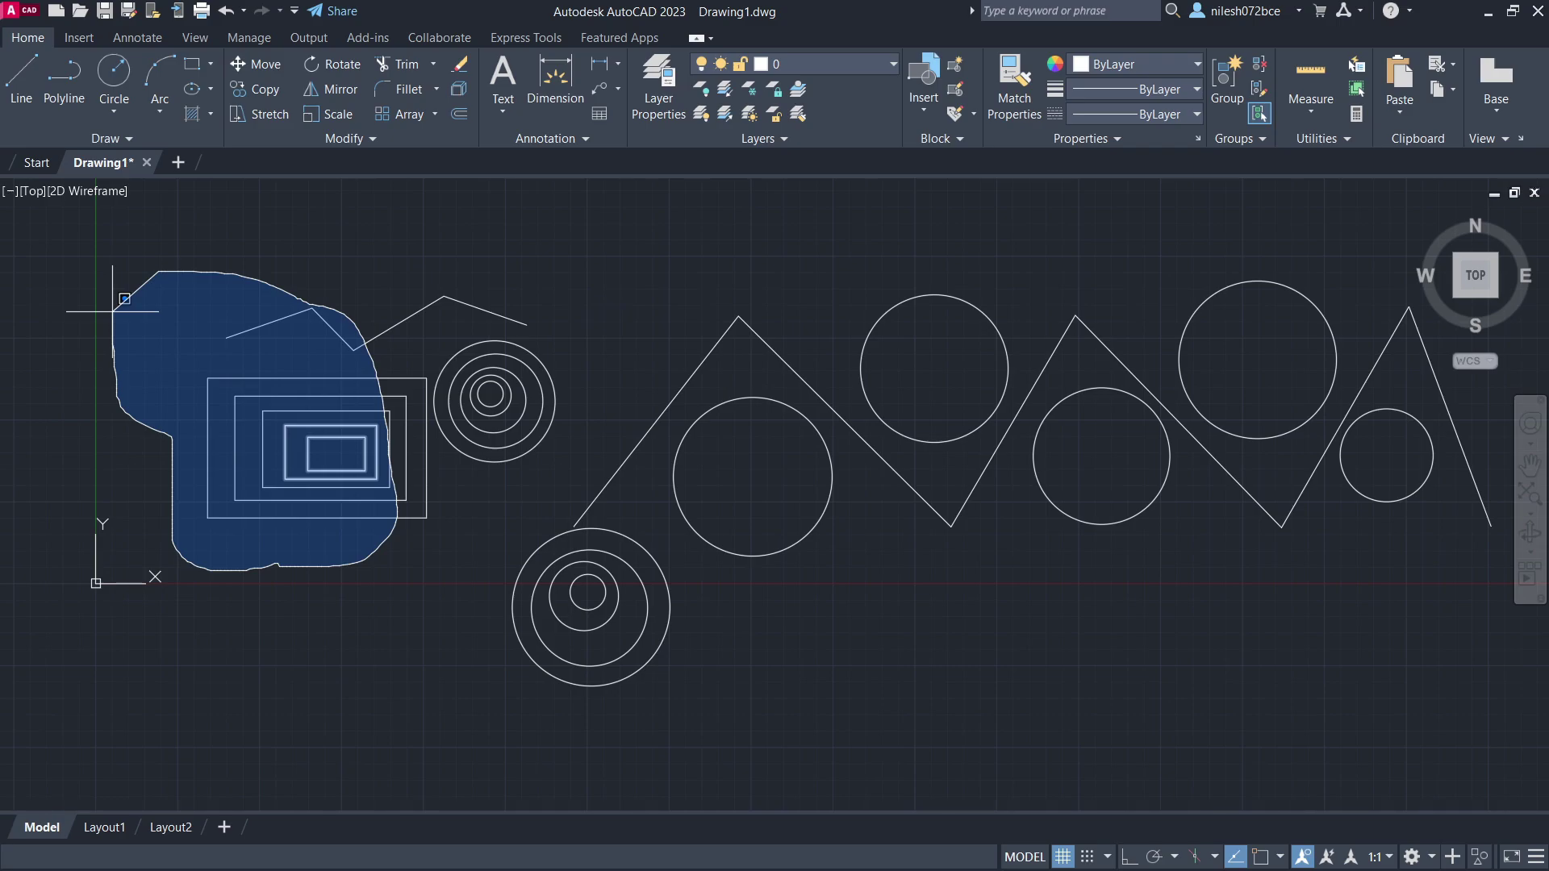
- Finish the lasso, clear the selection, and start a crossing window right of the rightmost peak
{"action": "left_click_drag", "start_coordinate": [112, 310], "coordinate": [110, 312]}
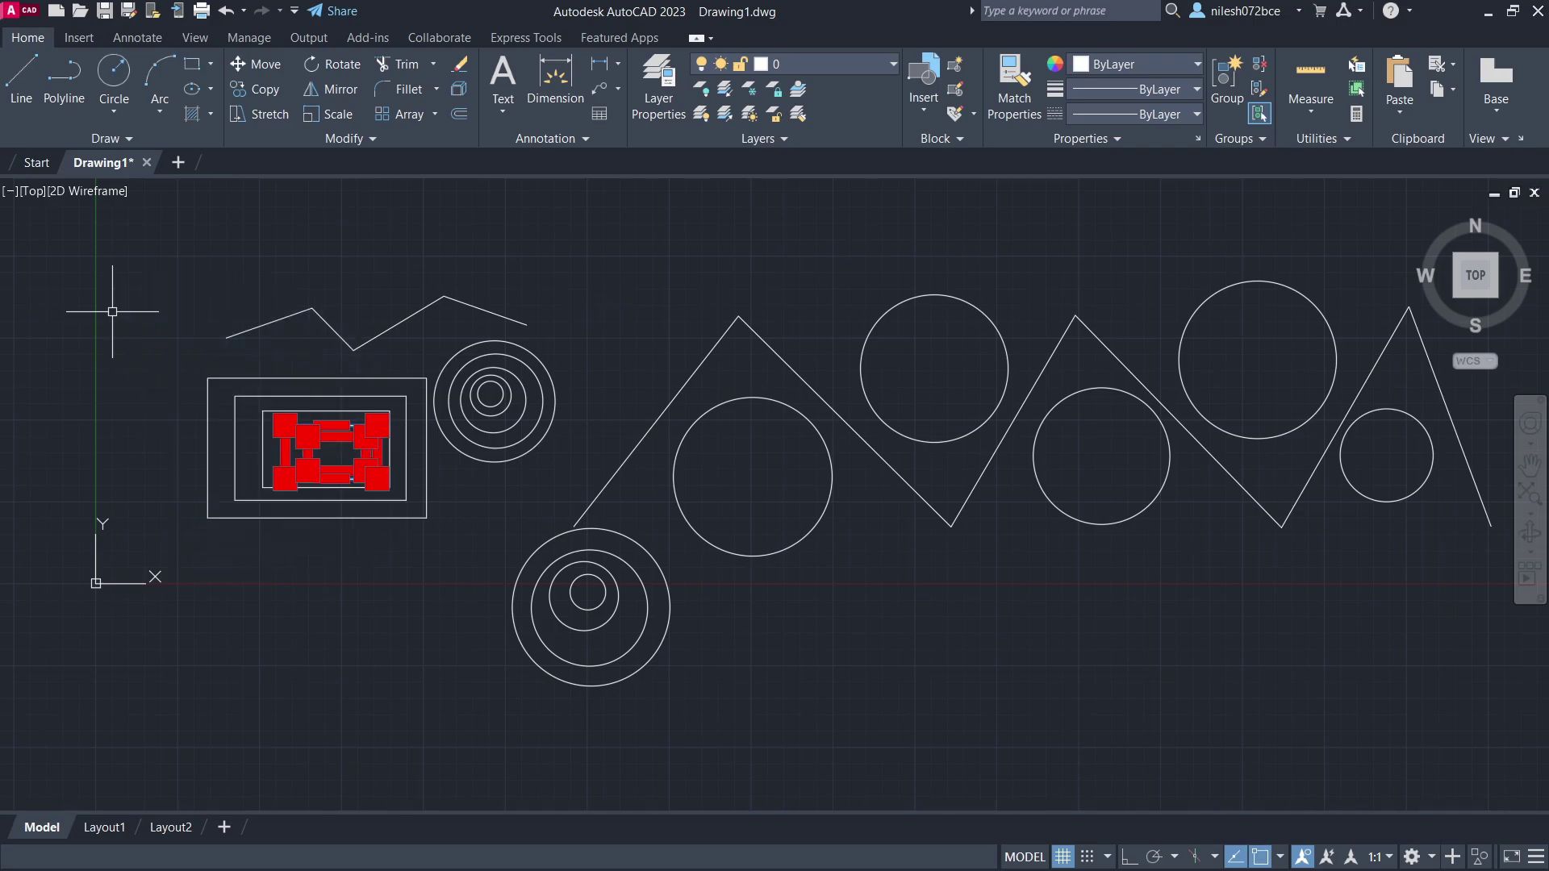
{"action": "key", "text": "Escape"}
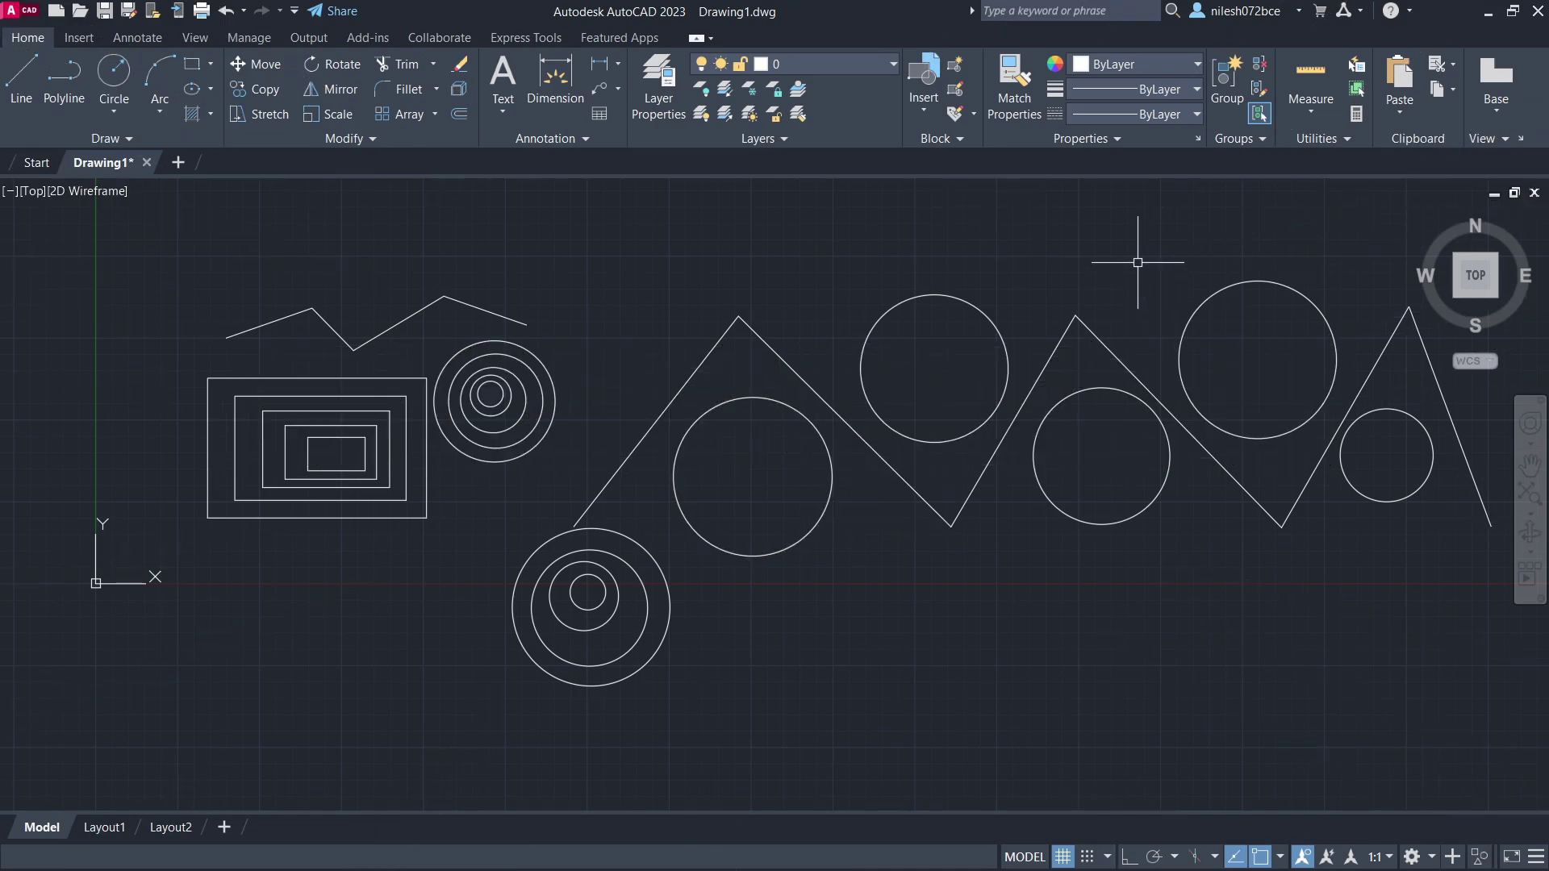
{"action": "middle_click_drag", "start_coordinate": [1134, 263], "coordinate": [851, 304]}
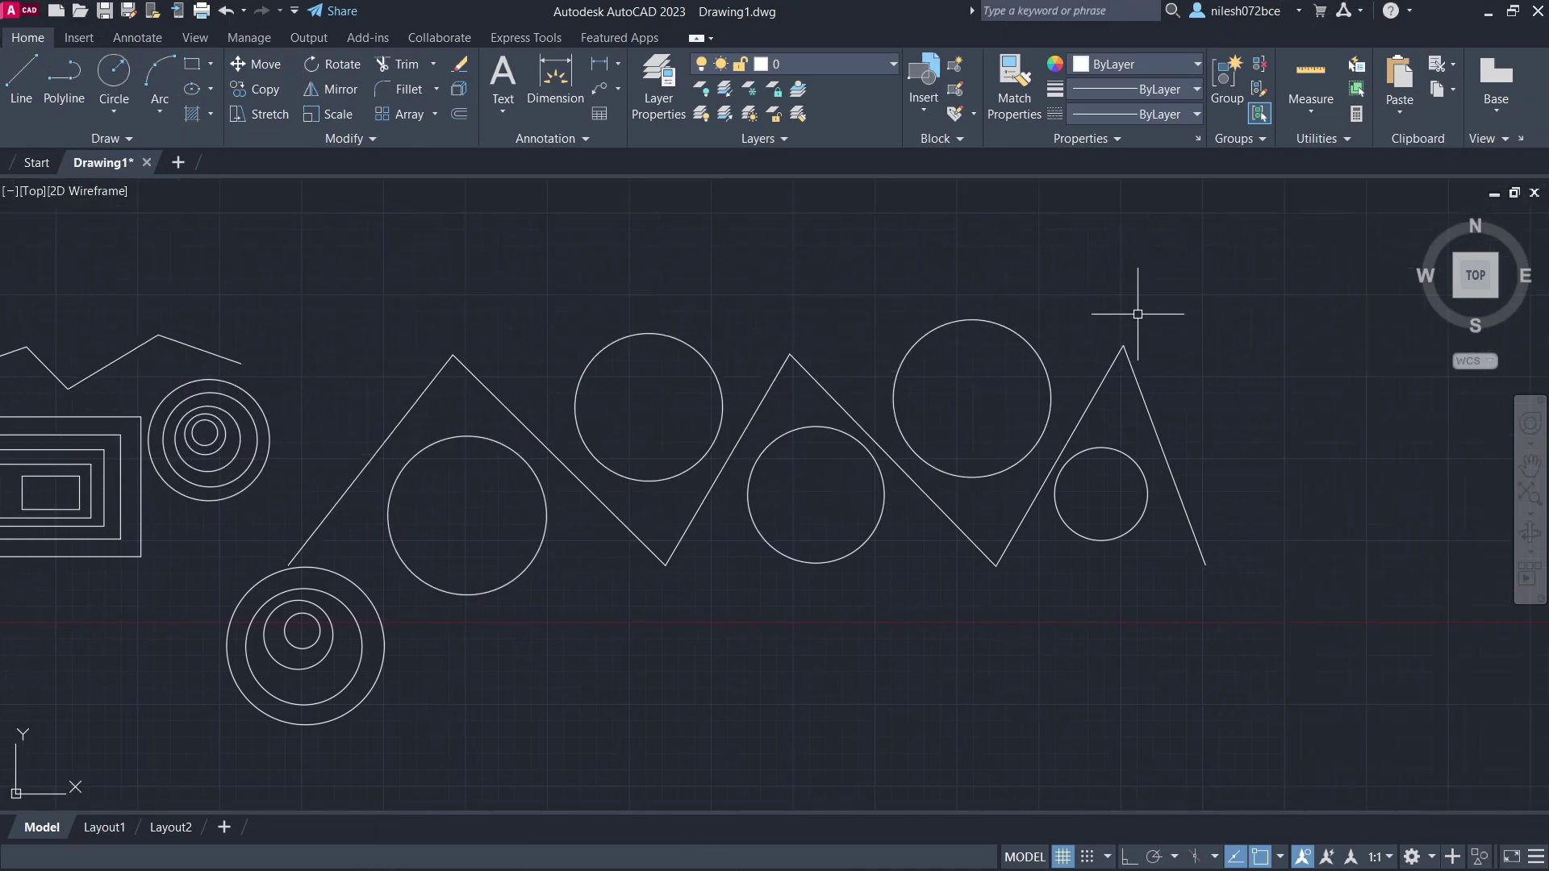
{"action": "left_click", "coordinate": [1239, 263]}
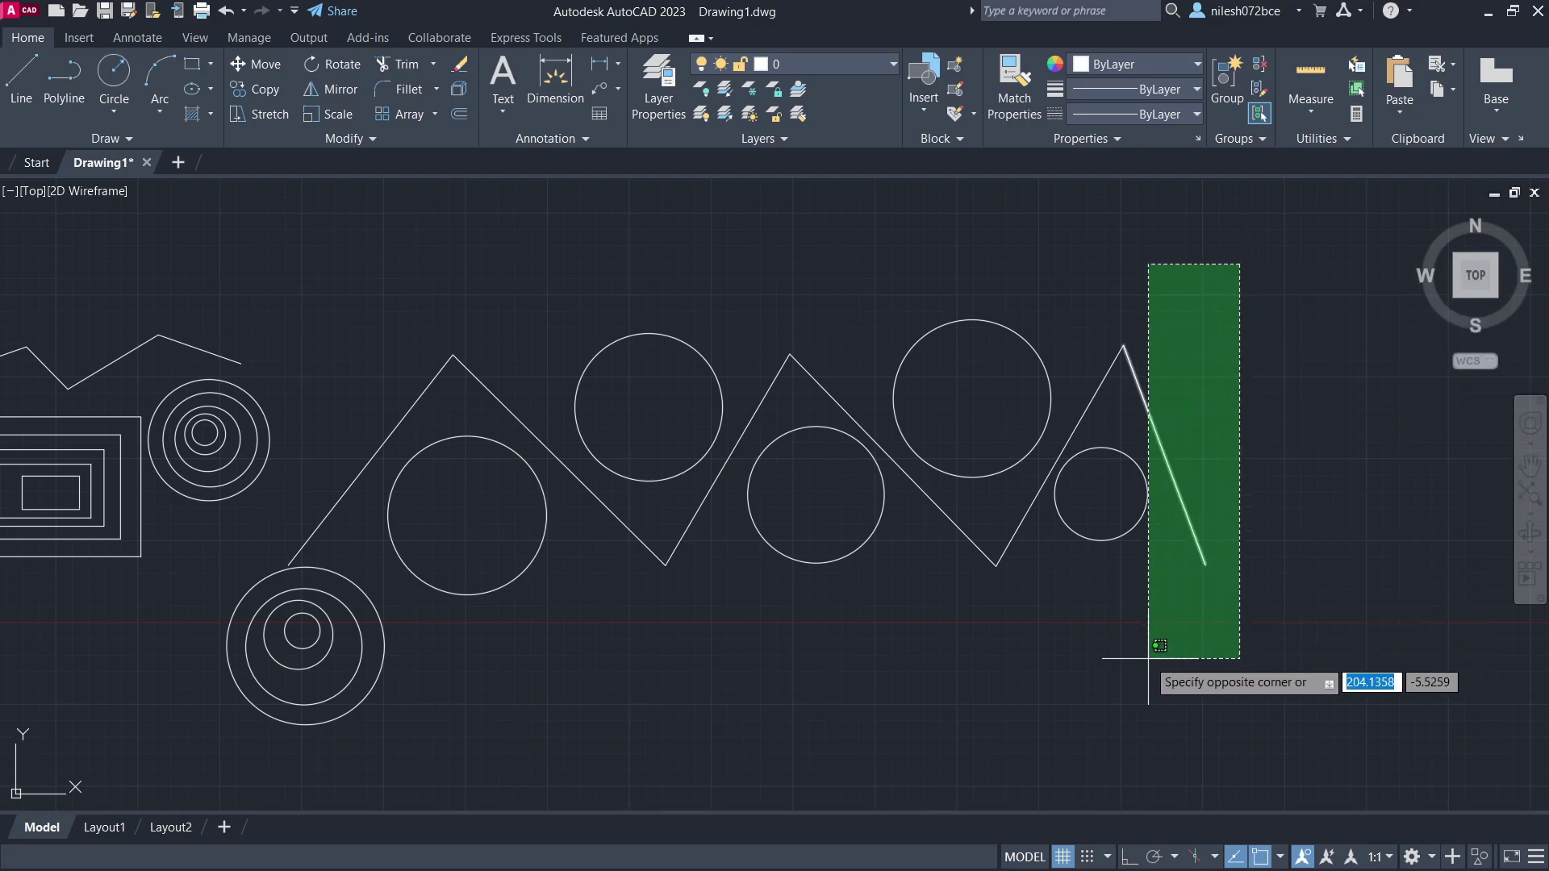
- Select the zigzags and circles on both sides with crossing windows, then clear the selection
{"action": "left_click", "coordinate": [980, 662]}
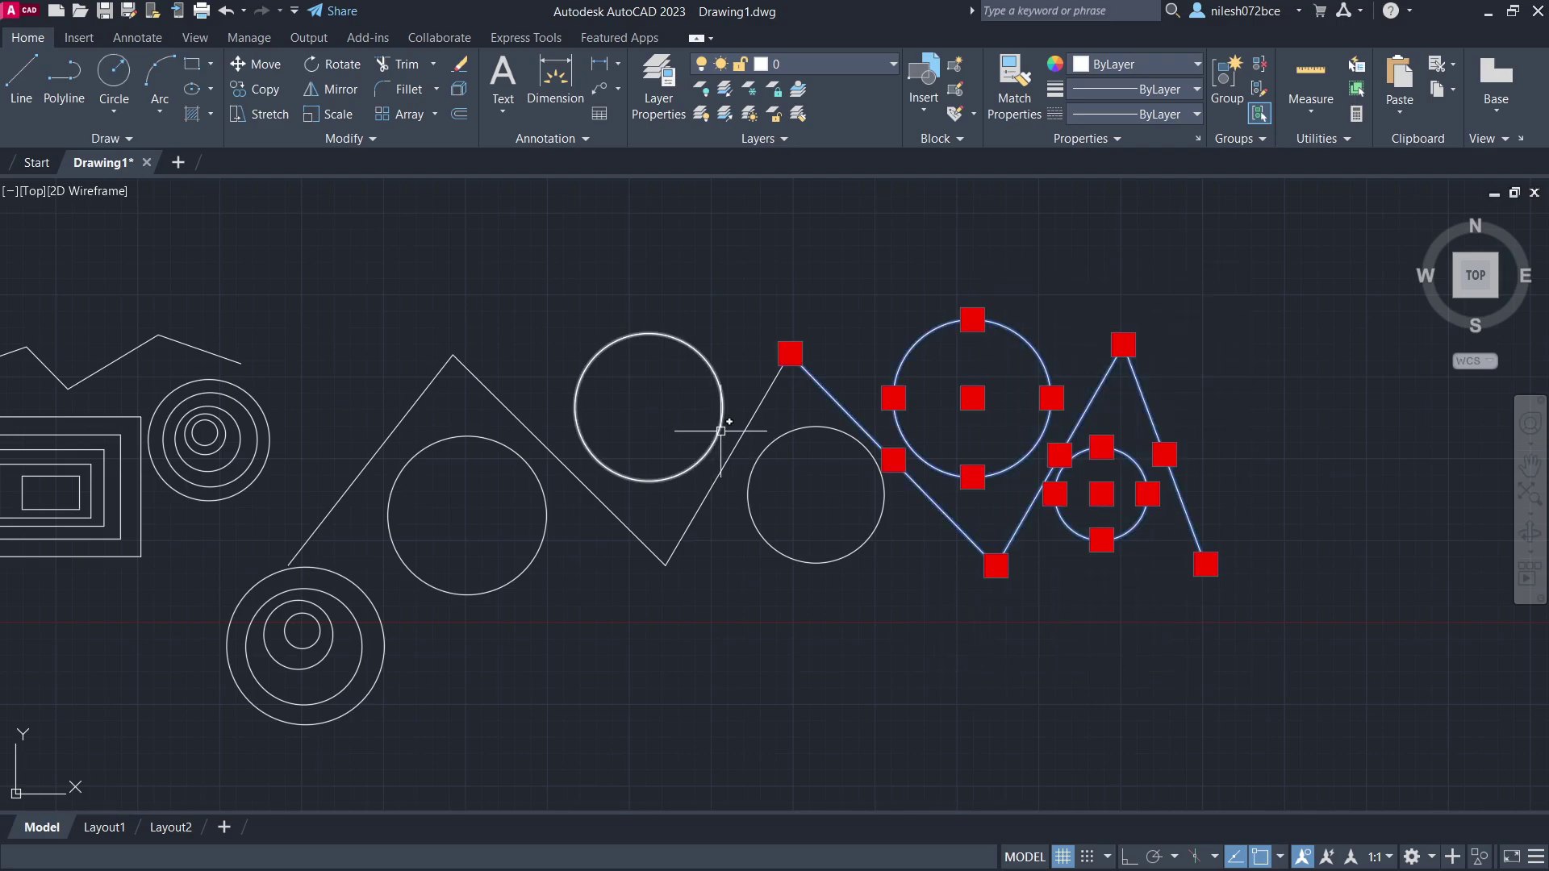
{"action": "left_click", "coordinate": [671, 232]}
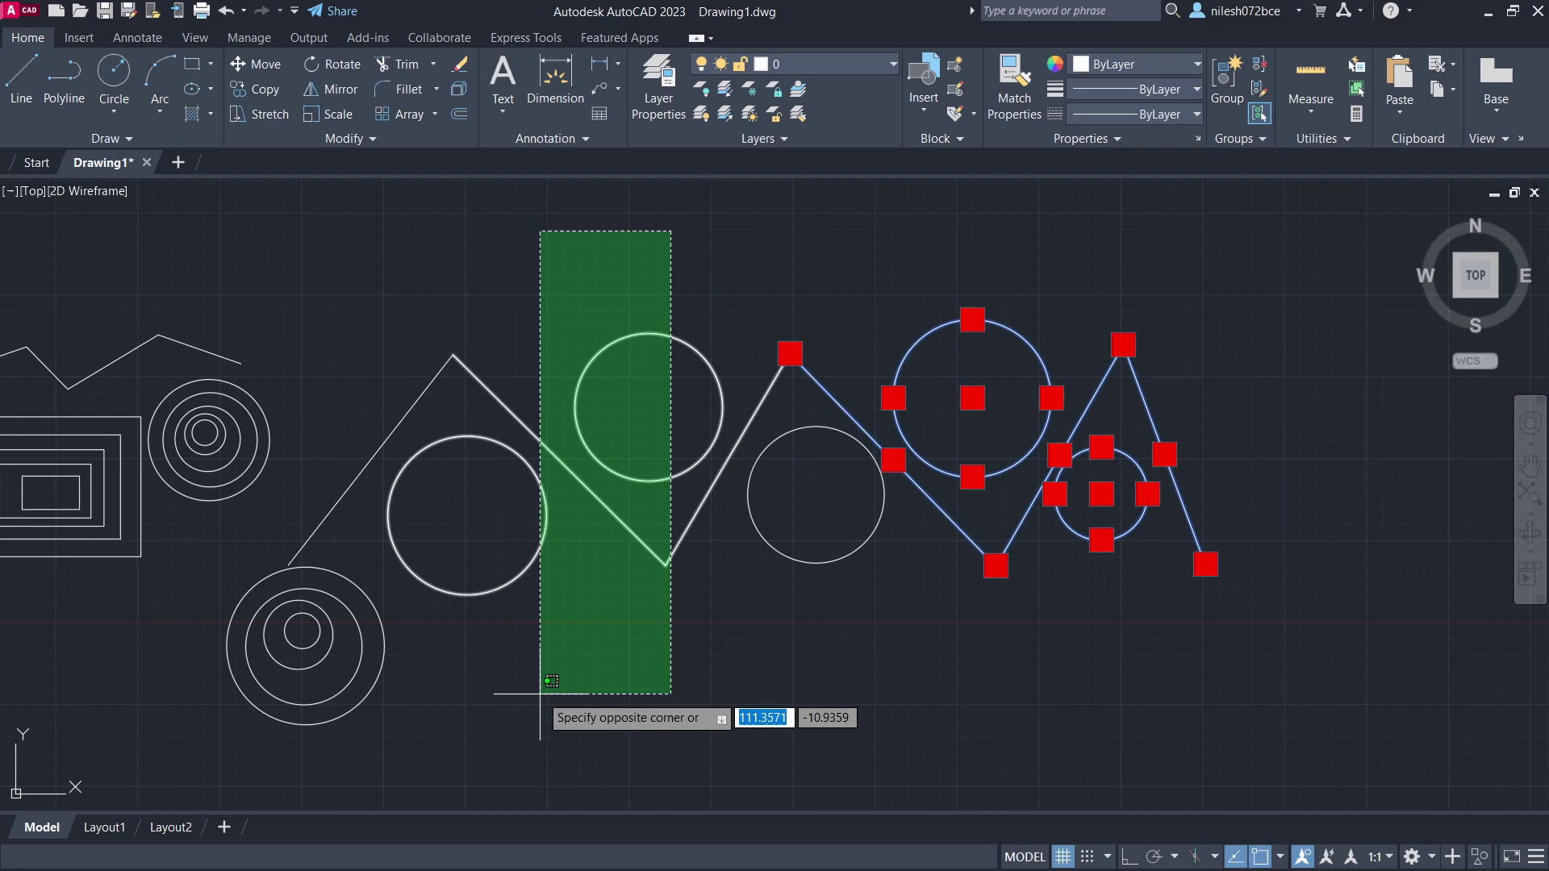
{"action": "left_click", "coordinate": [540, 693]}
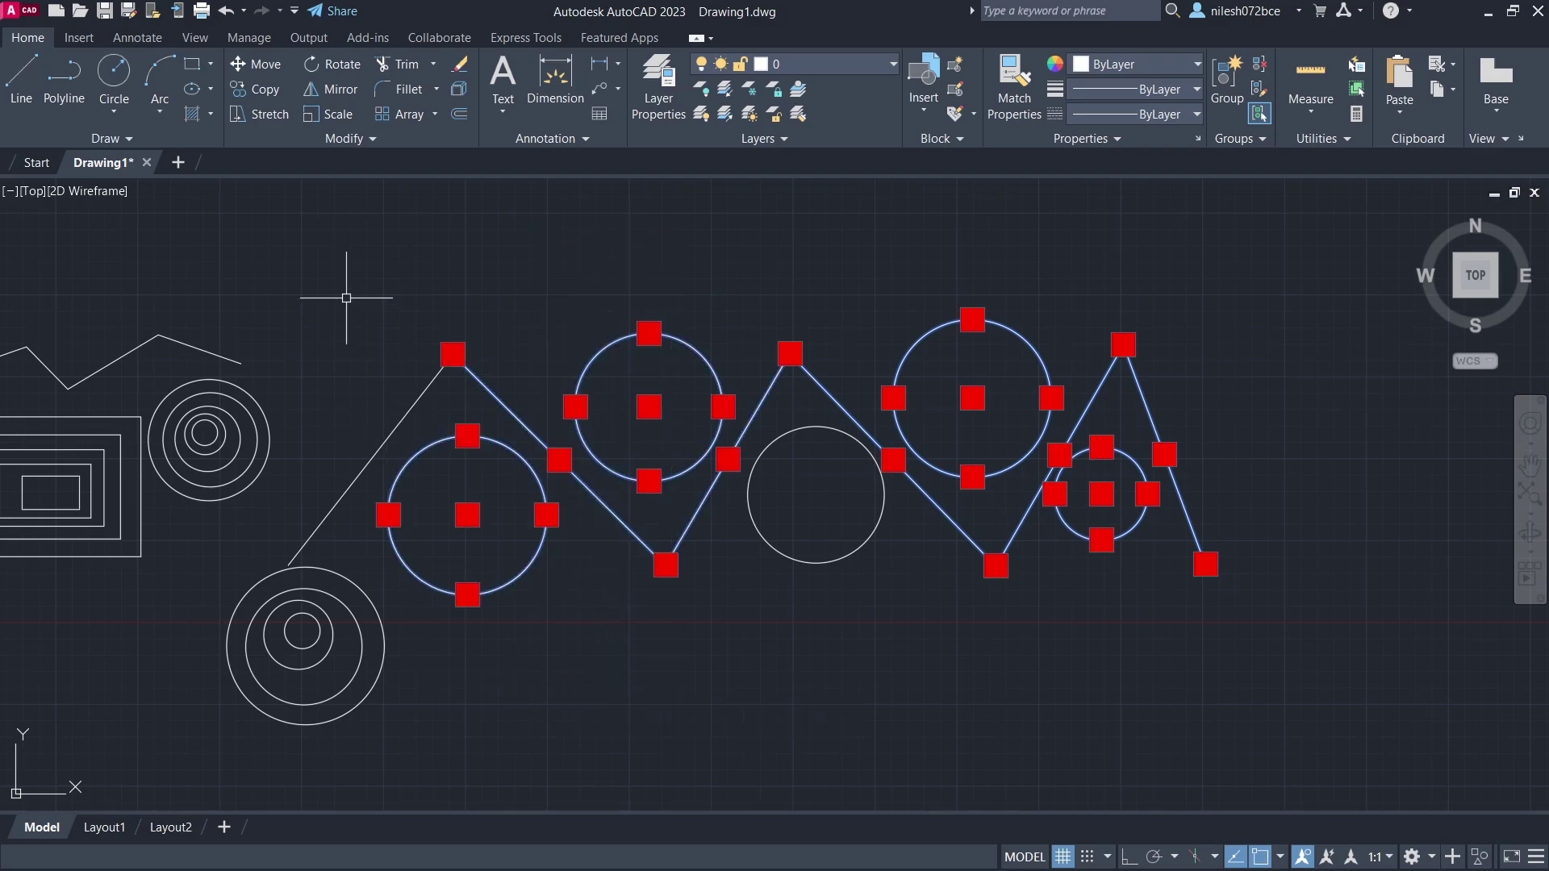
{"action": "left_click", "coordinate": [306, 288]}
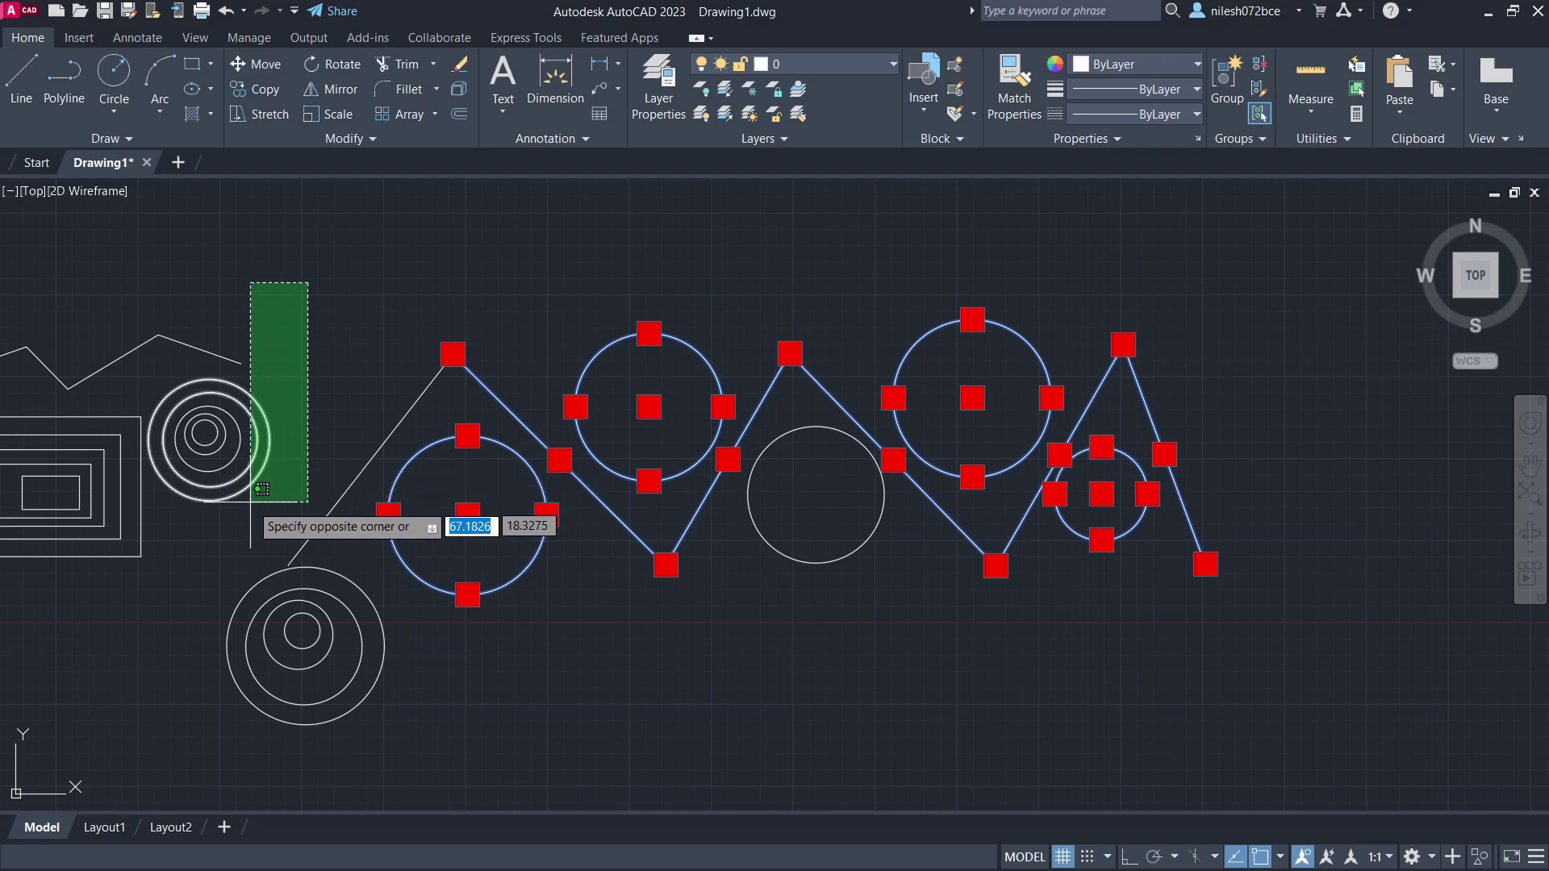
{"action": "left_click", "coordinate": [220, 528]}
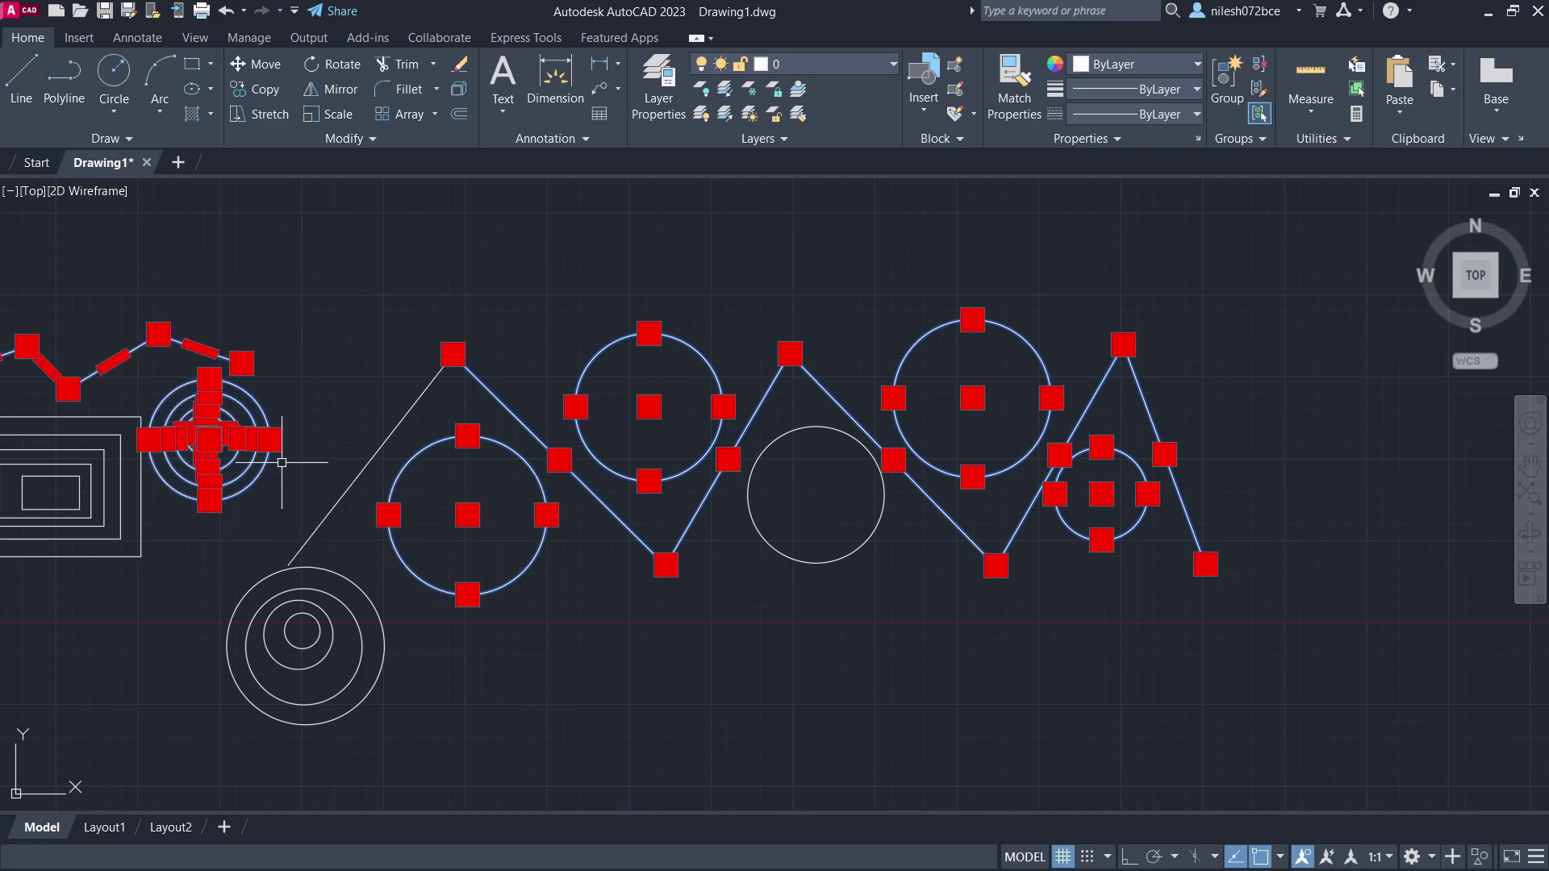
{"action": "key", "text": "Escape"}
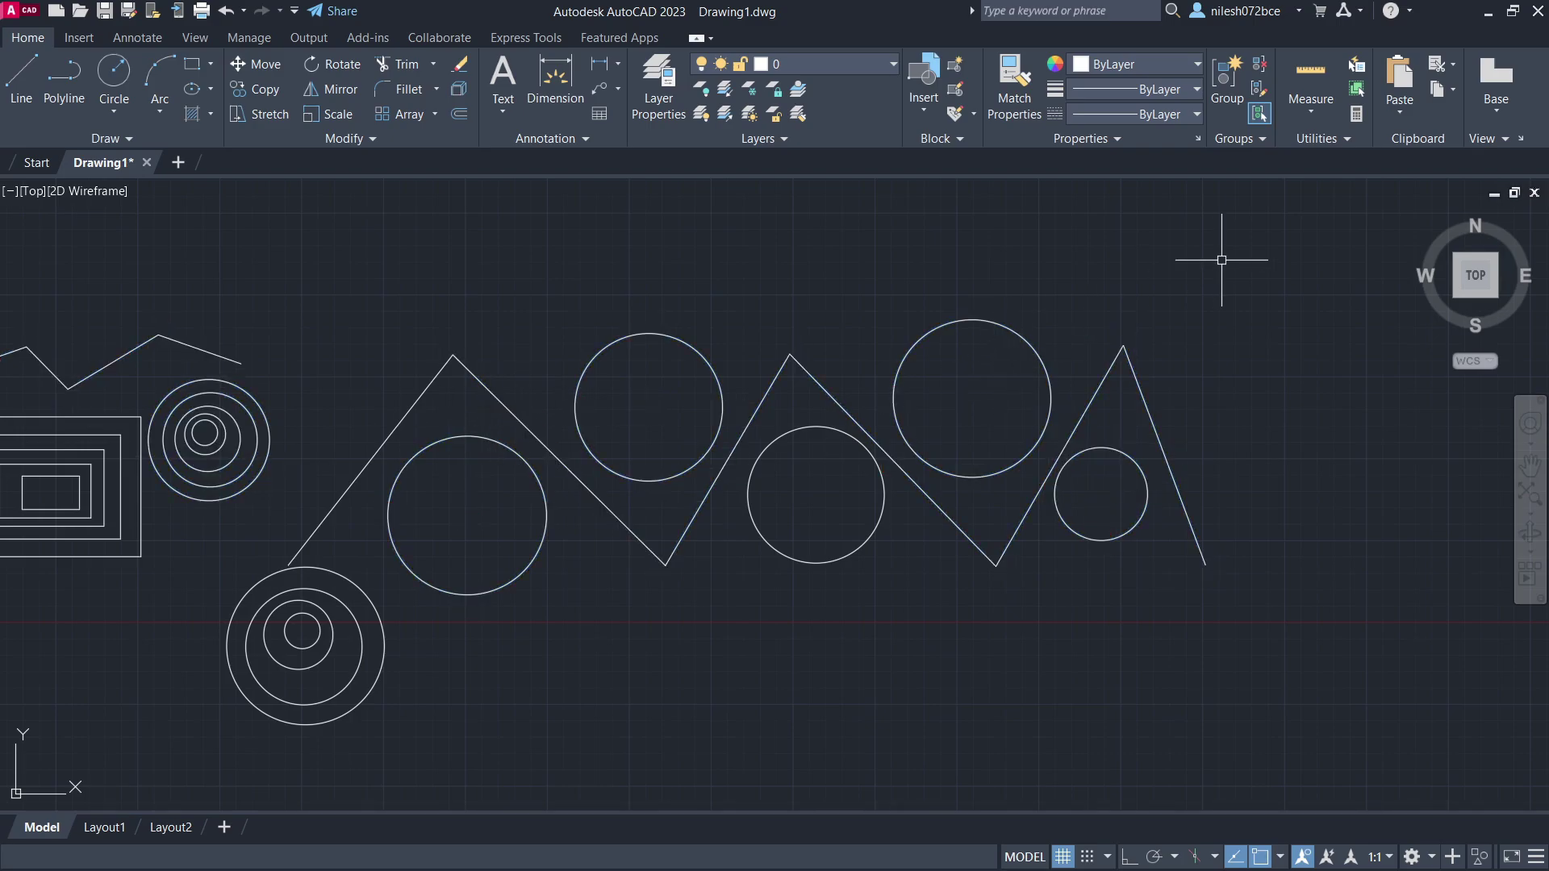
- Lasso the right triangle, its circles and the lower middle circle, then clear the selection
{"action": "mouse_move", "coordinate": [1221, 260]}
{"action": "left_mouse_down"}
{"action": "mouse_move", "coordinate": [1220, 353]}
{"action": "mouse_move", "coordinate": [1169, 501]}
{"action": "mouse_move", "coordinate": [1099, 579]}
{"action": "mouse_move", "coordinate": [1020, 614]}
{"action": "mouse_move", "coordinate": [921, 608]}
{"action": "mouse_move", "coordinate": [795, 556]}
{"action": "left_mouse_up"}
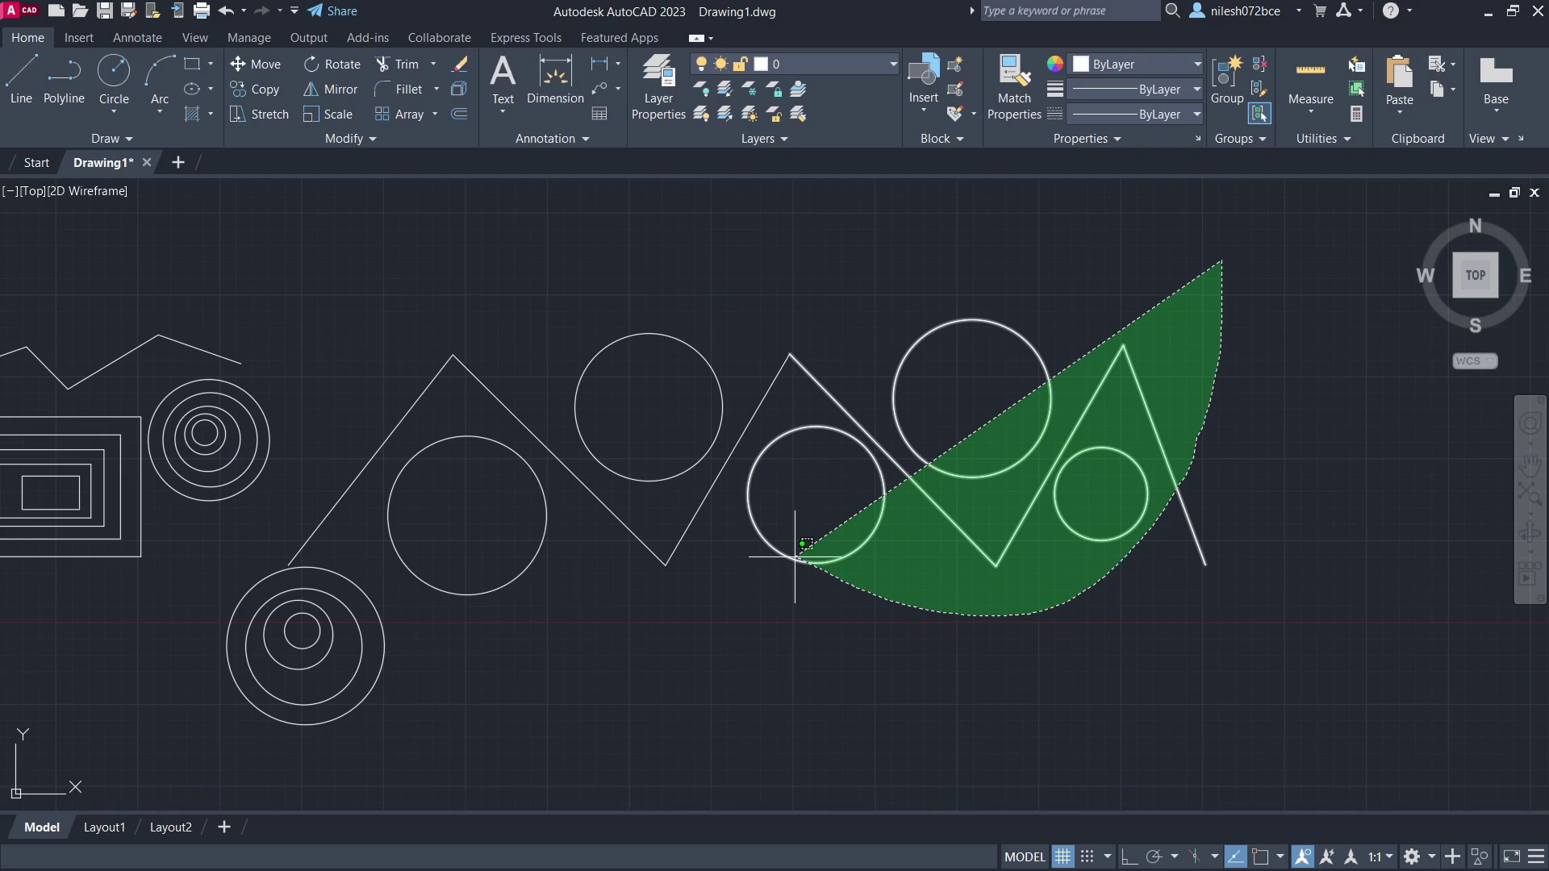
{"action": "mouse_move", "coordinate": [795, 556]}
{"action": "left_mouse_down"}
{"action": "mouse_move", "coordinate": [719, 566]}
{"action": "mouse_move", "coordinate": [702, 603]}
{"action": "mouse_move", "coordinate": [753, 655]}
{"action": "mouse_move", "coordinate": [618, 511]}
{"action": "mouse_move", "coordinate": [635, 400]}
{"action": "mouse_move", "coordinate": [657, 352]}
{"action": "left_mouse_up"}
{"action": "key", "text": "Escape"}
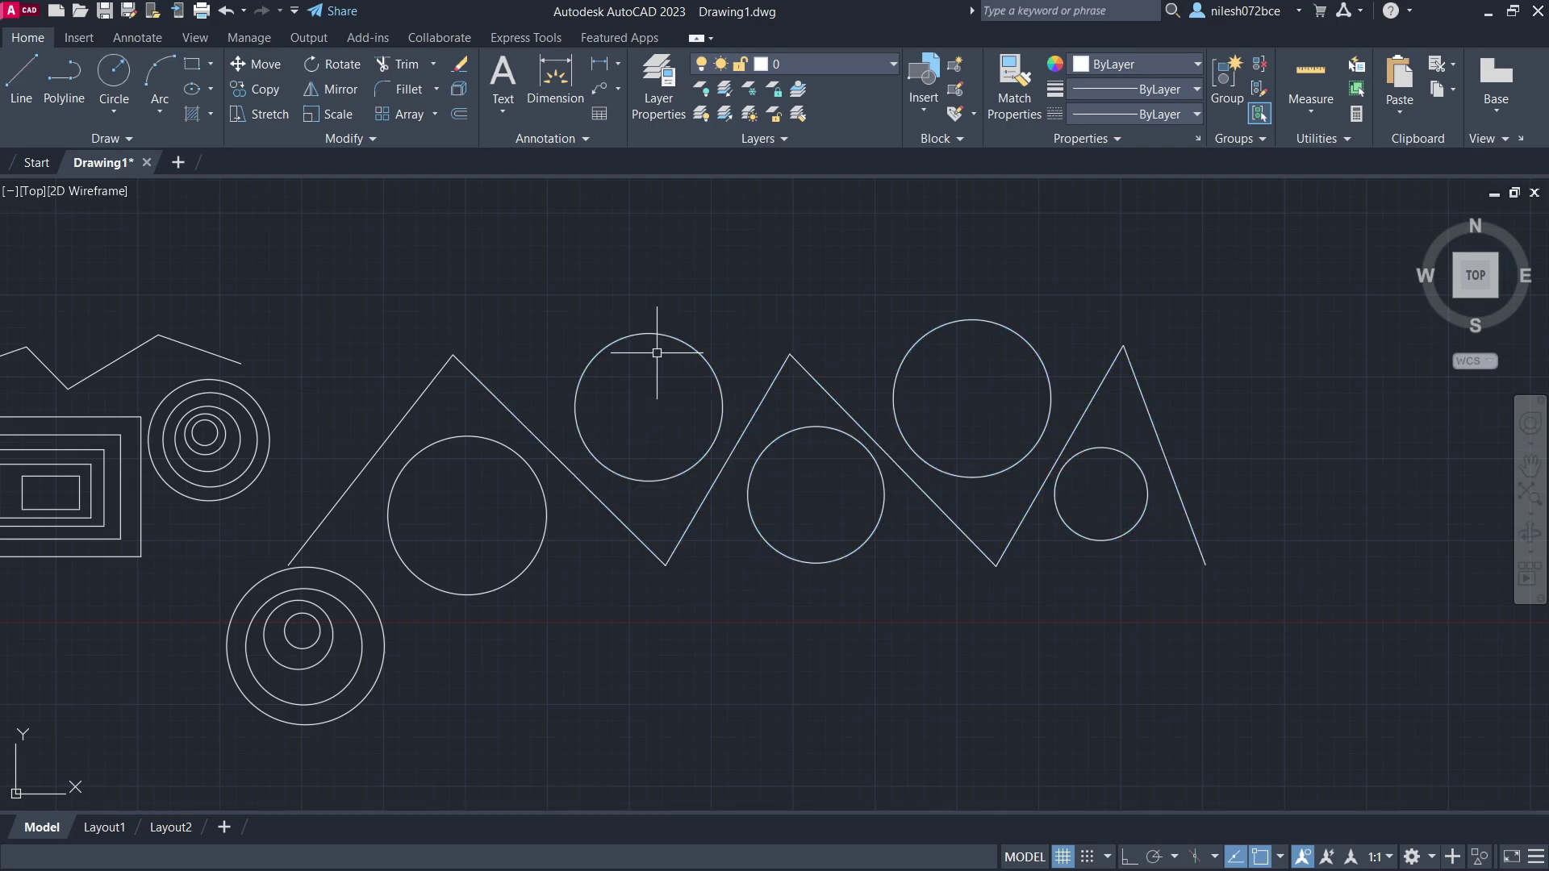
- Pick the left triangle's circle and both legs, plus the upper middle circle
{"action": "middle_click_drag", "start_coordinate": [505, 293], "coordinate": [763, 297]}
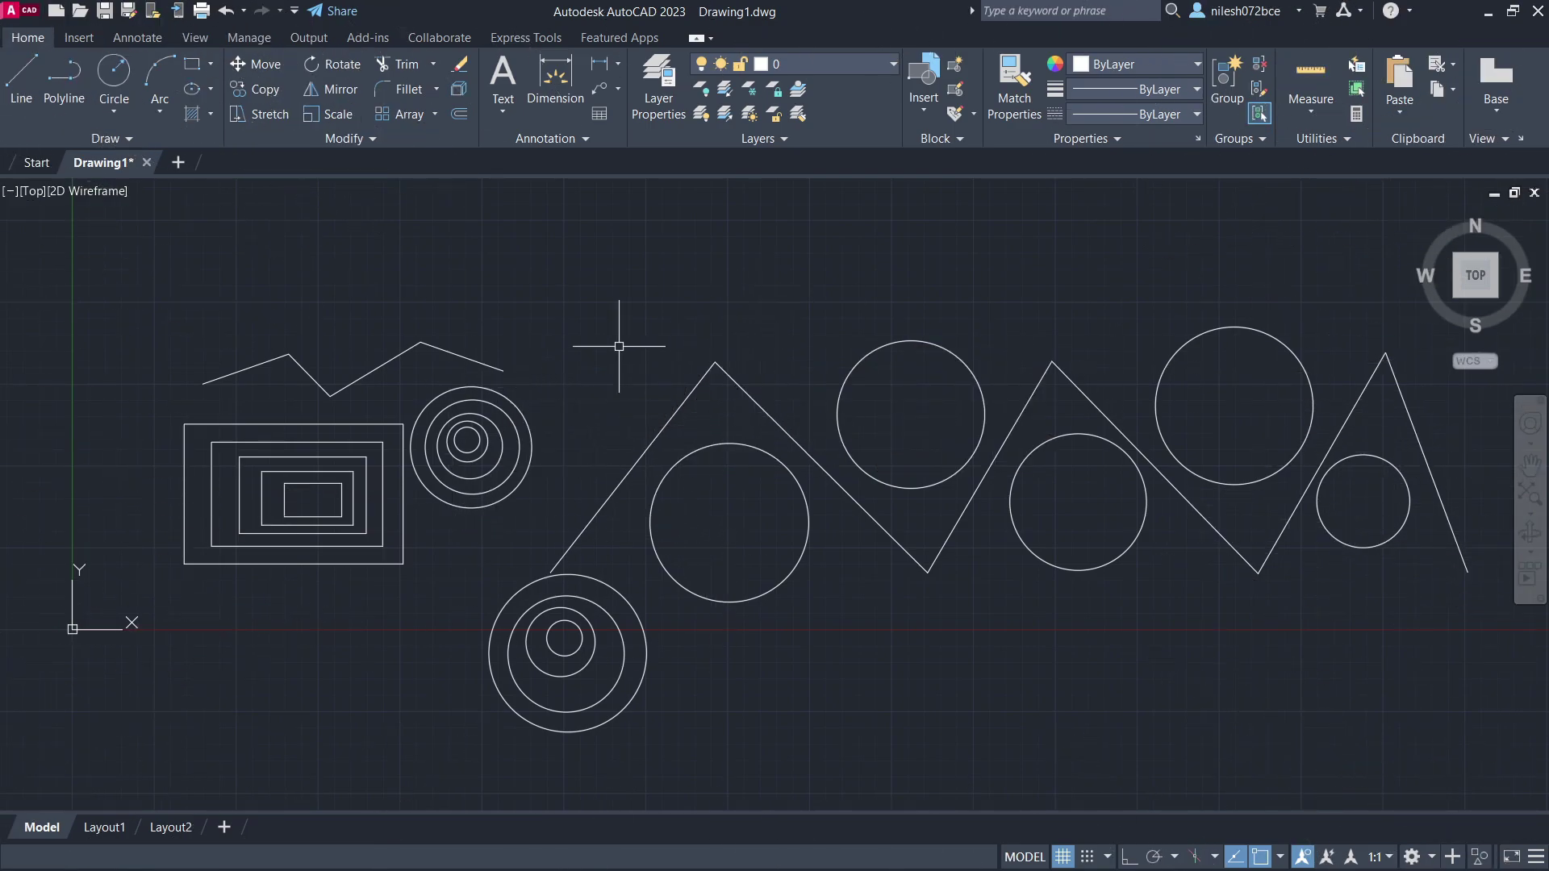
{"action": "left_click", "coordinate": [658, 485]}
{"action": "left_click", "coordinate": [667, 433]}
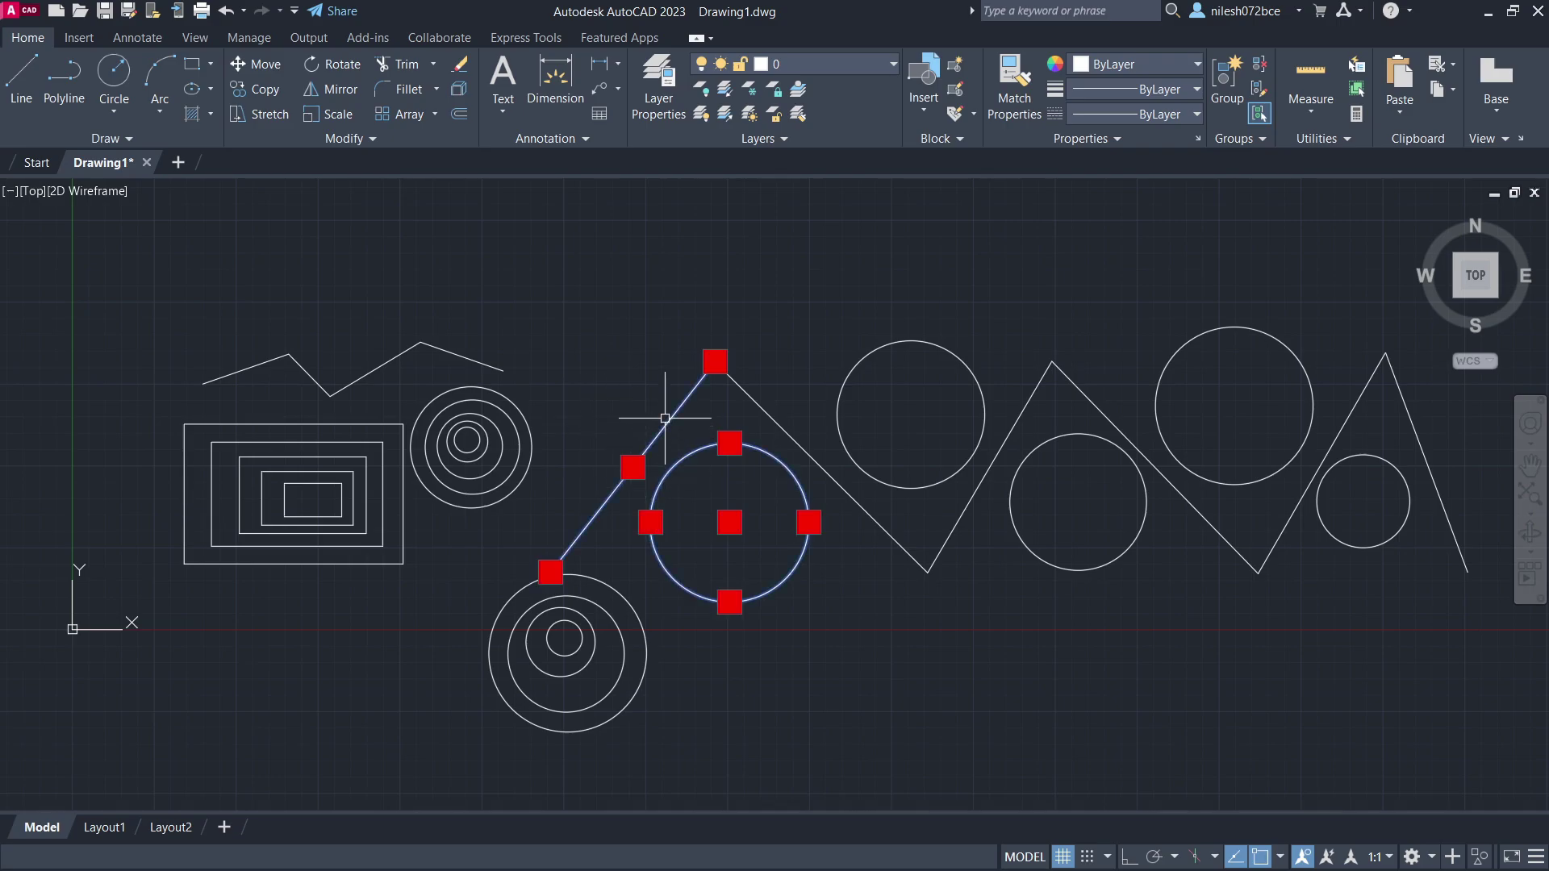
{"action": "left_click", "coordinate": [762, 408]}
{"action": "left_click", "coordinate": [859, 363]}
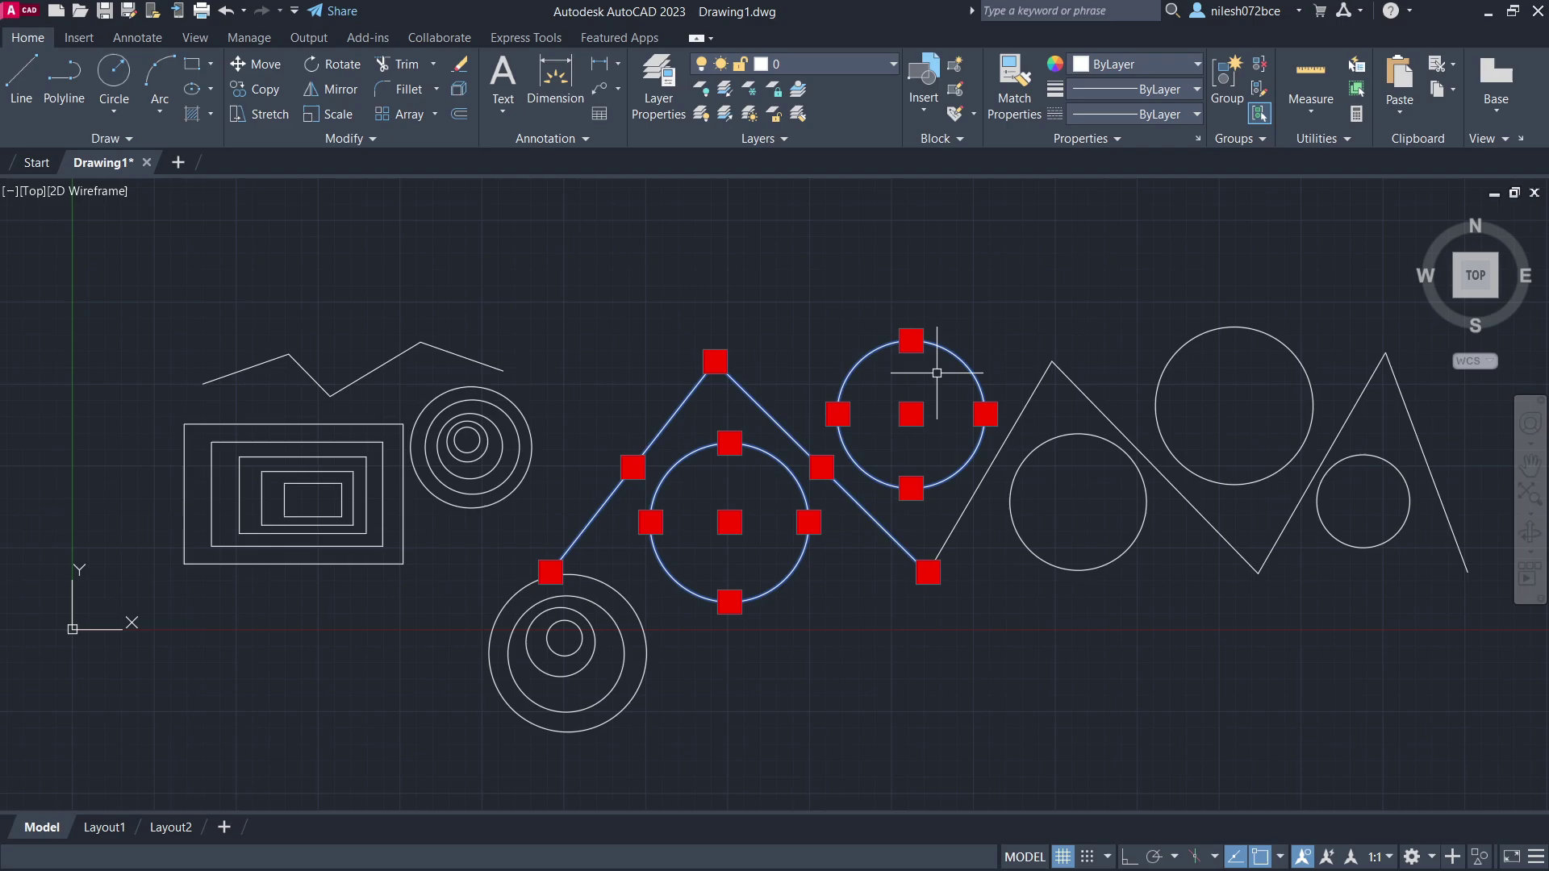
- Add the second triangle's legs and two circles, then clear and select everything with Ctrl+A
{"action": "left_click", "coordinate": [1037, 386]}
{"action": "left_click", "coordinate": [1077, 386]}
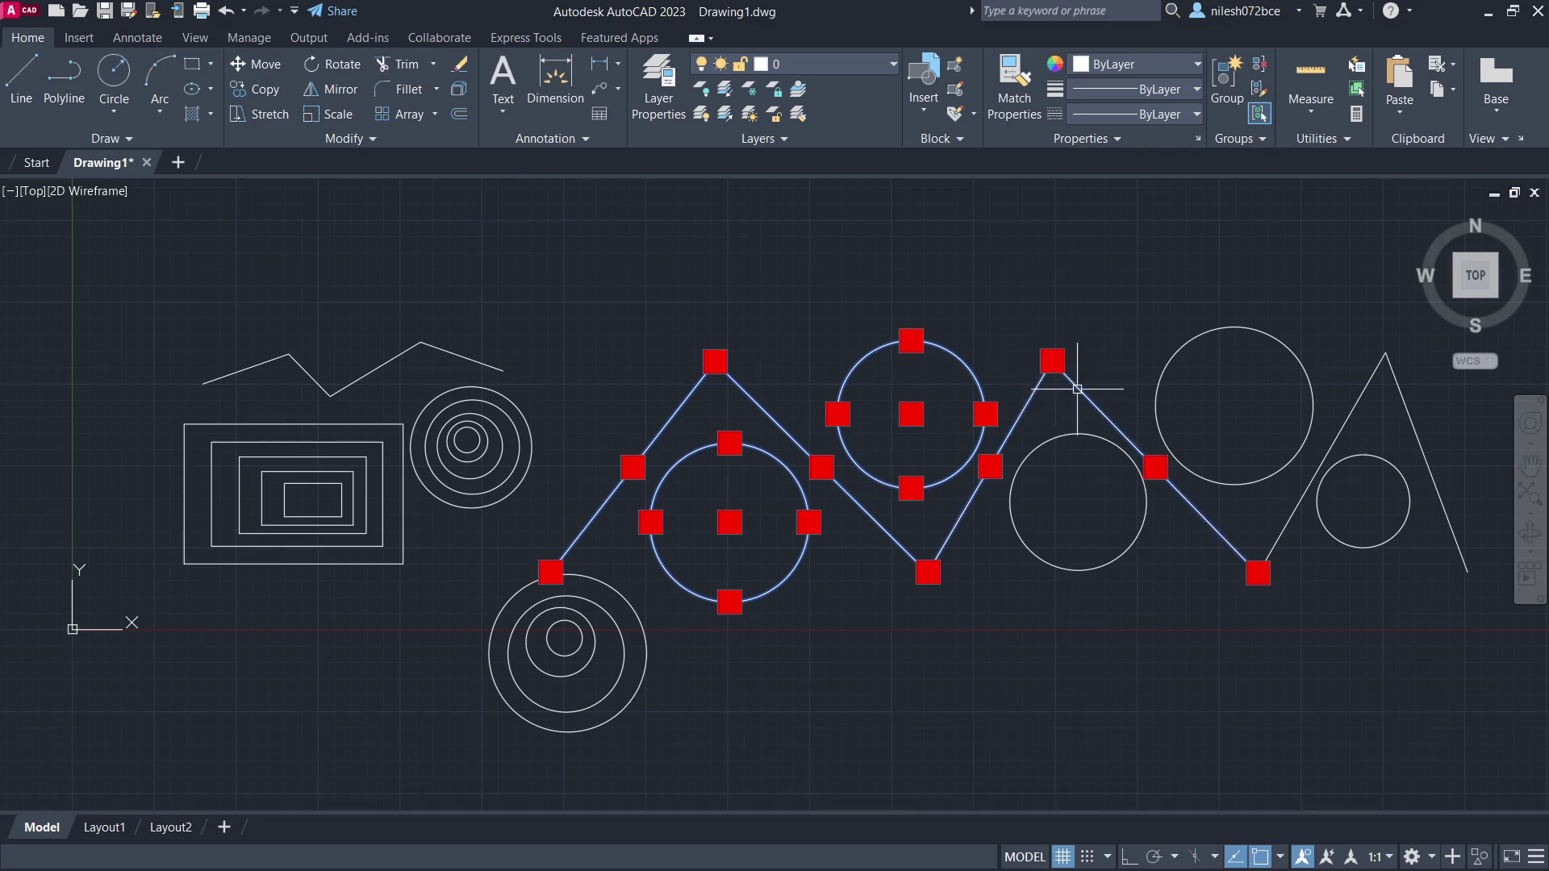
{"action": "left_click", "coordinate": [1194, 346]}
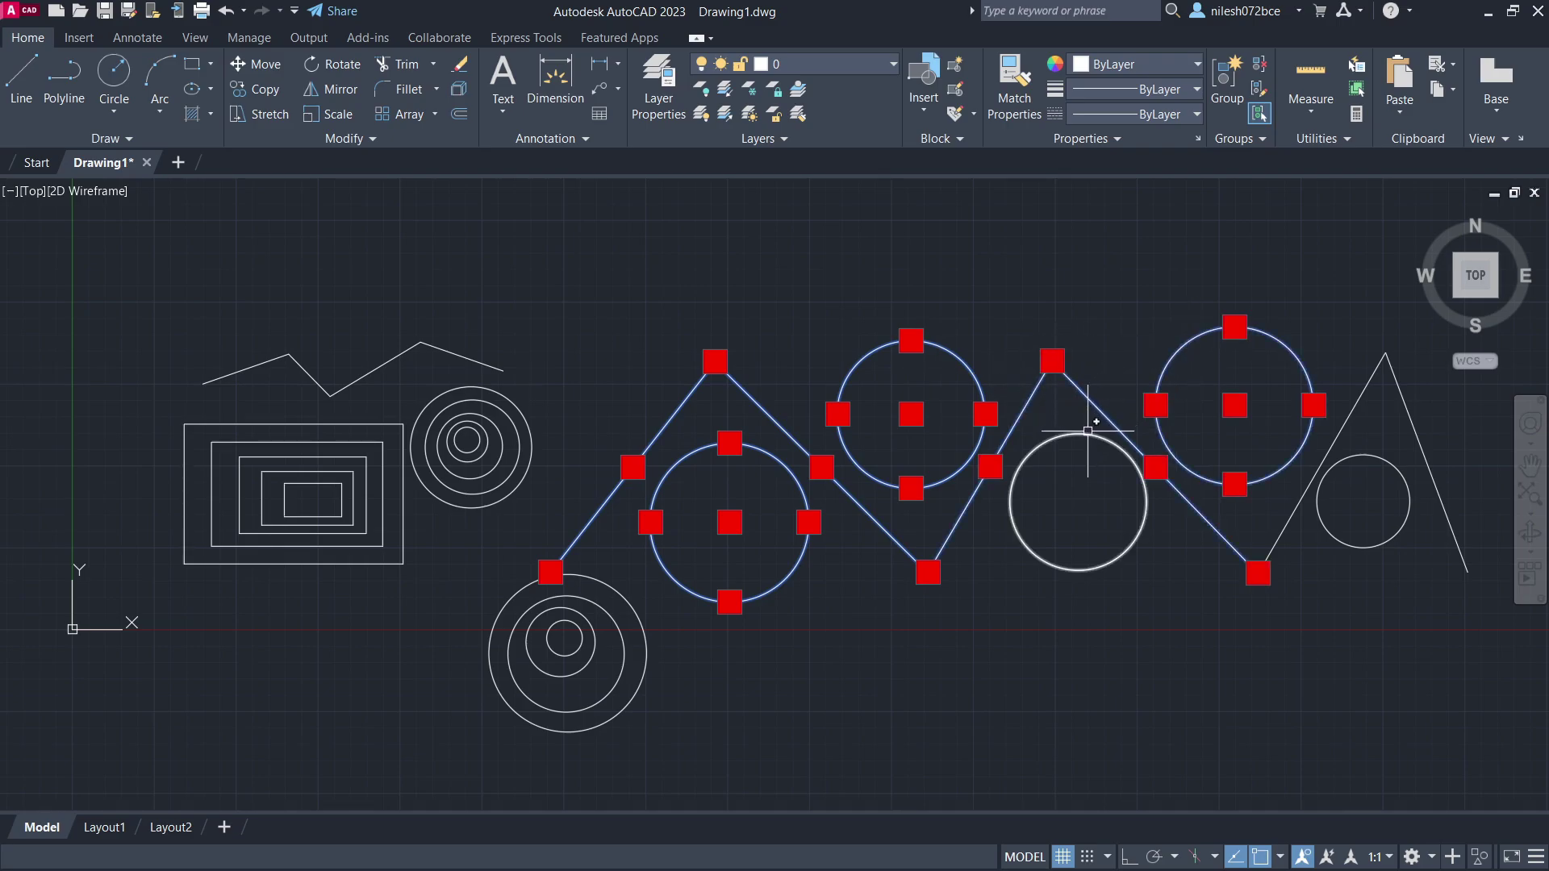
{"action": "left_click", "coordinate": [1078, 433]}
{"action": "key", "text": "Escape"}
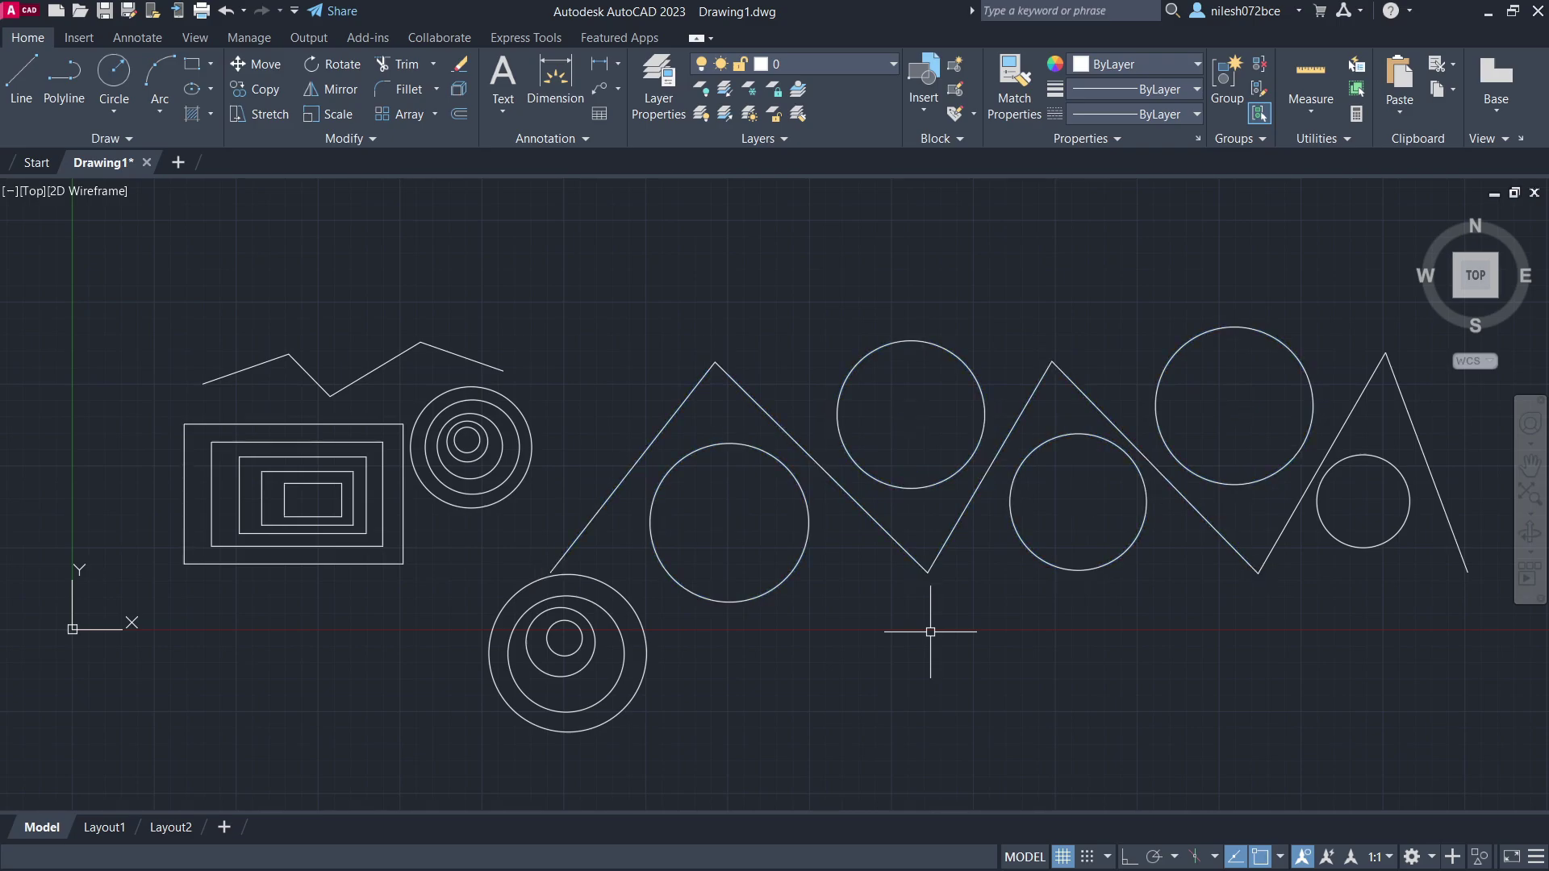
{"action": "key", "text": "ctrl+a"}
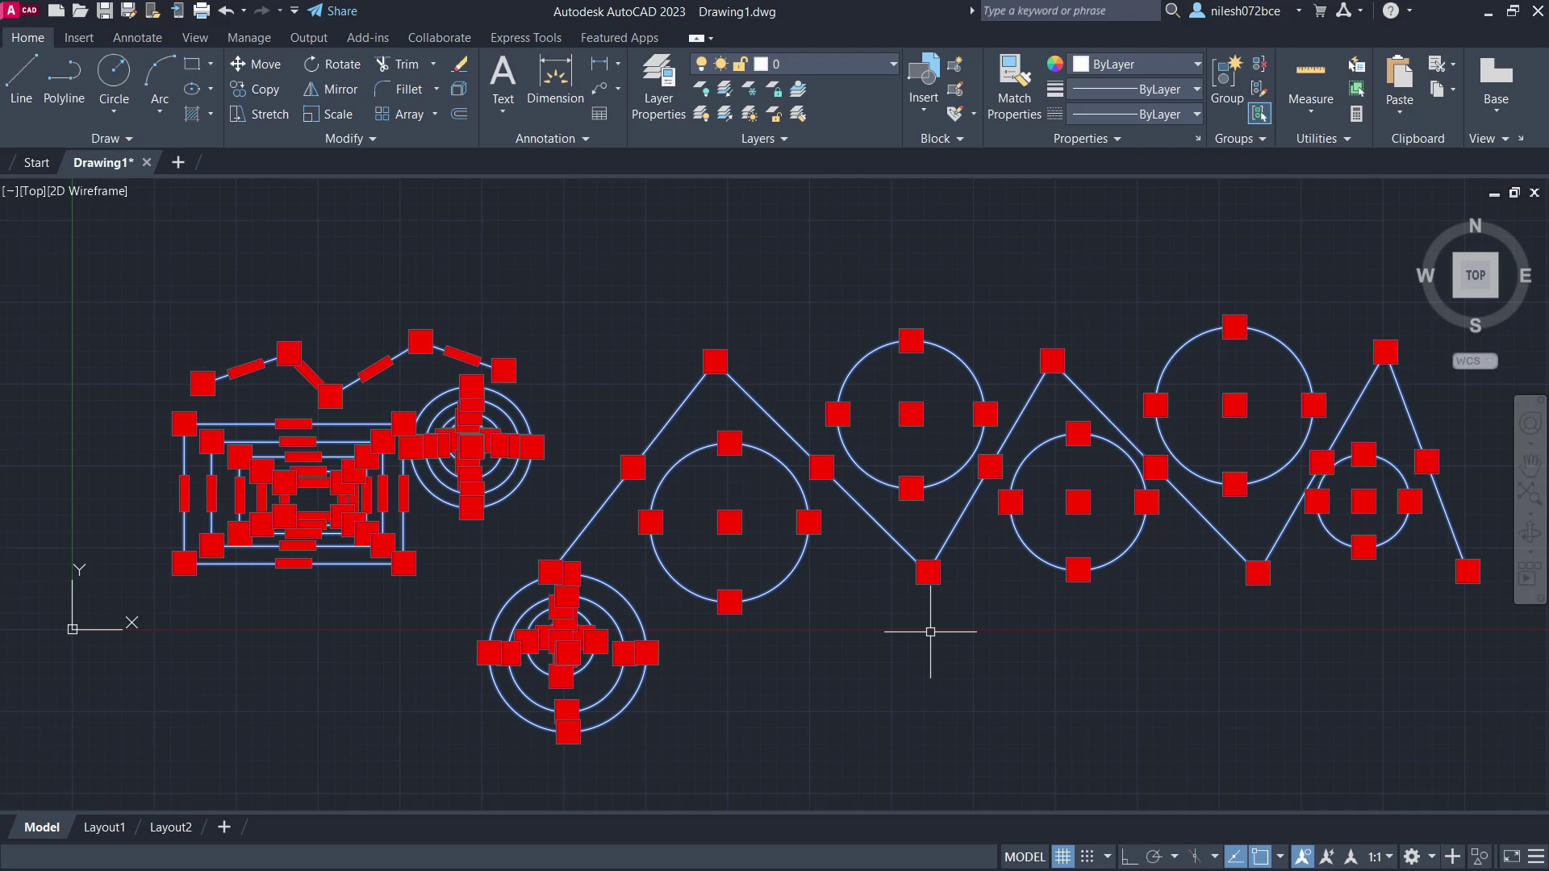
- After trial-picking three circles, select only the left triangle's circle and open its context menu
{"action": "key", "text": "Escape"}
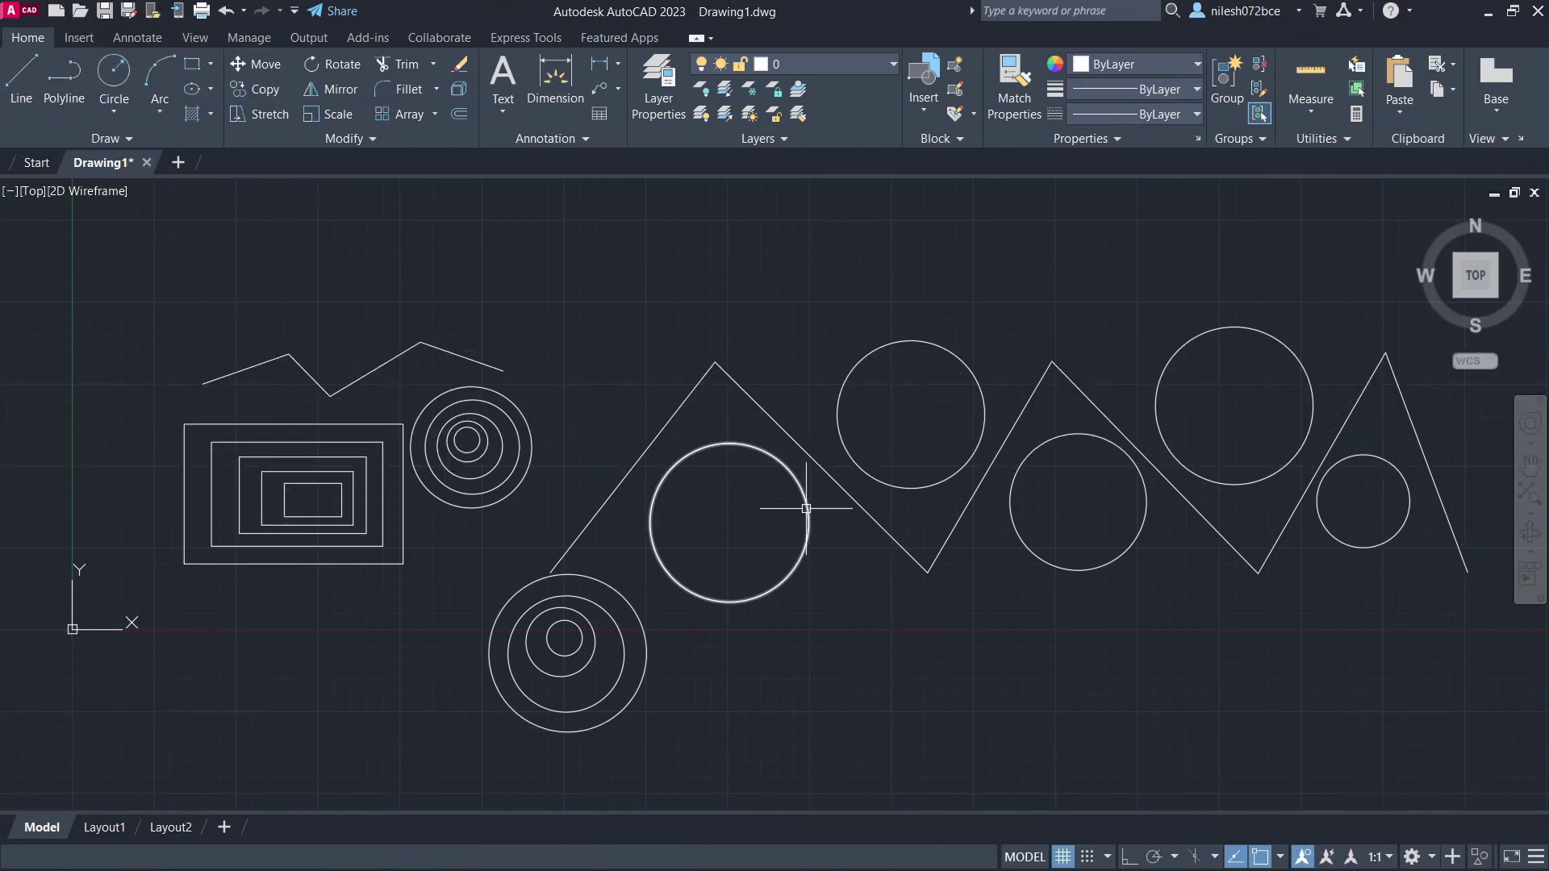
{"action": "left_click", "coordinate": [752, 450]}
{"action": "left_click", "coordinate": [867, 354]}
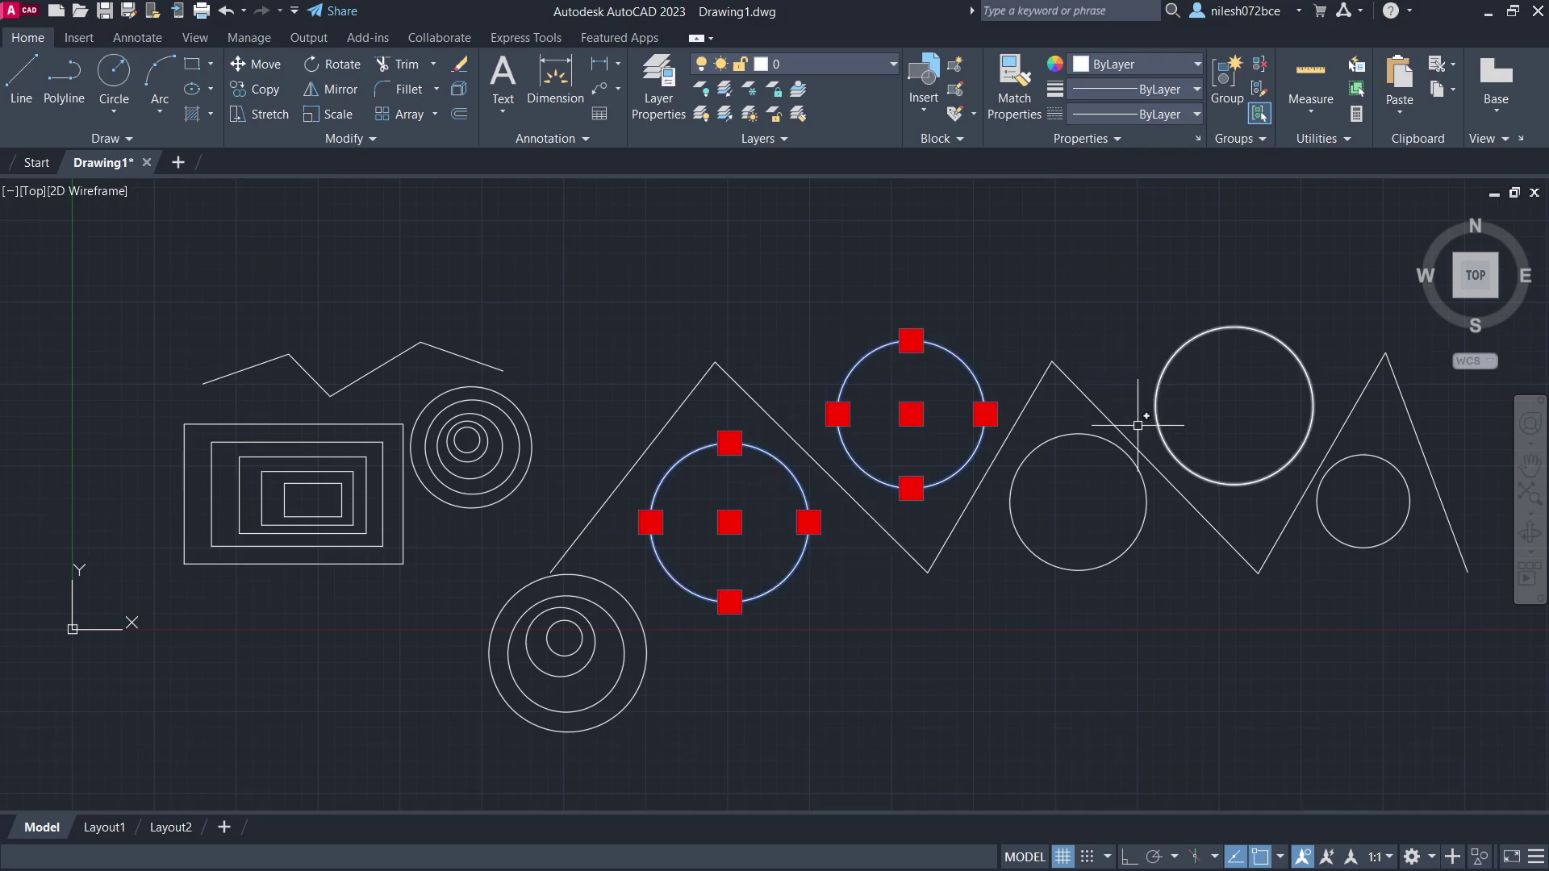
{"action": "left_click", "coordinate": [1090, 438]}
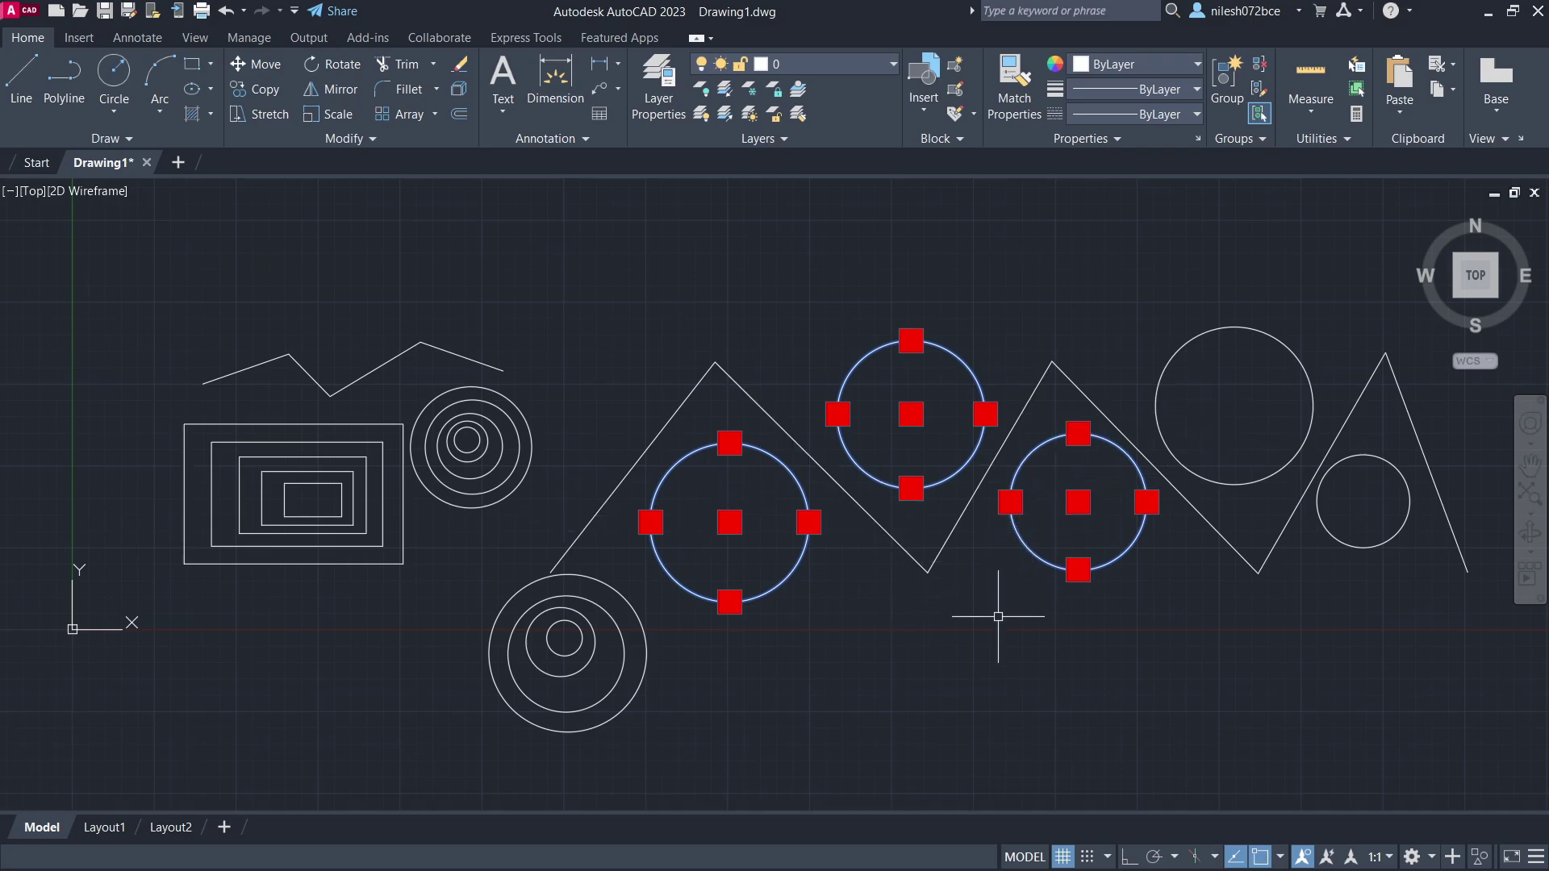
{"action": "key", "text": "Escape"}
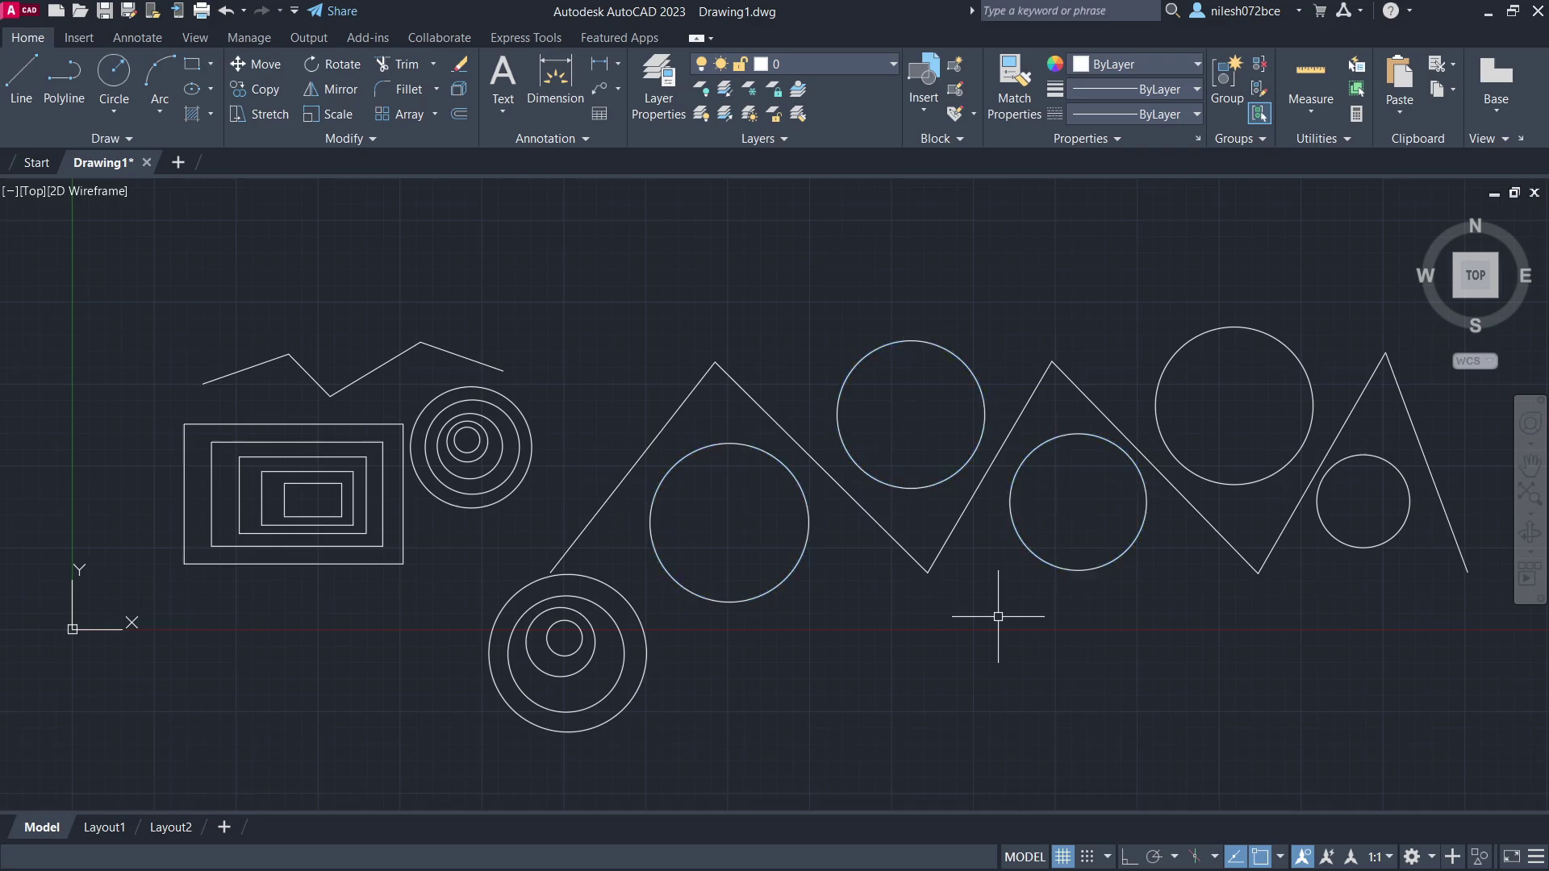
{"action": "left_click", "coordinate": [801, 552]}
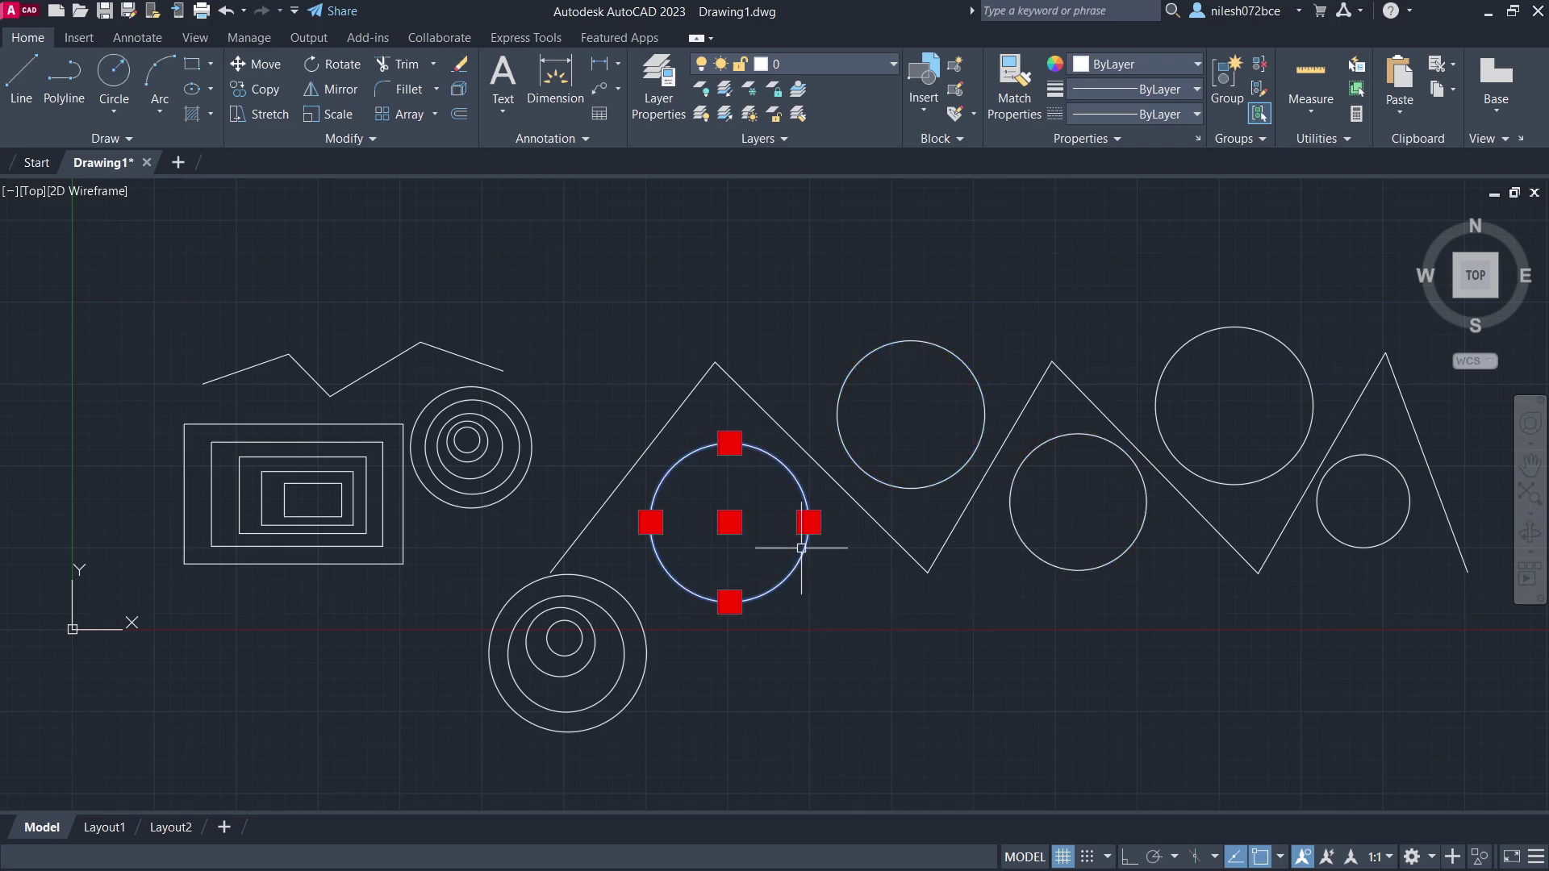
{"action": "right_click", "coordinate": [779, 488]}
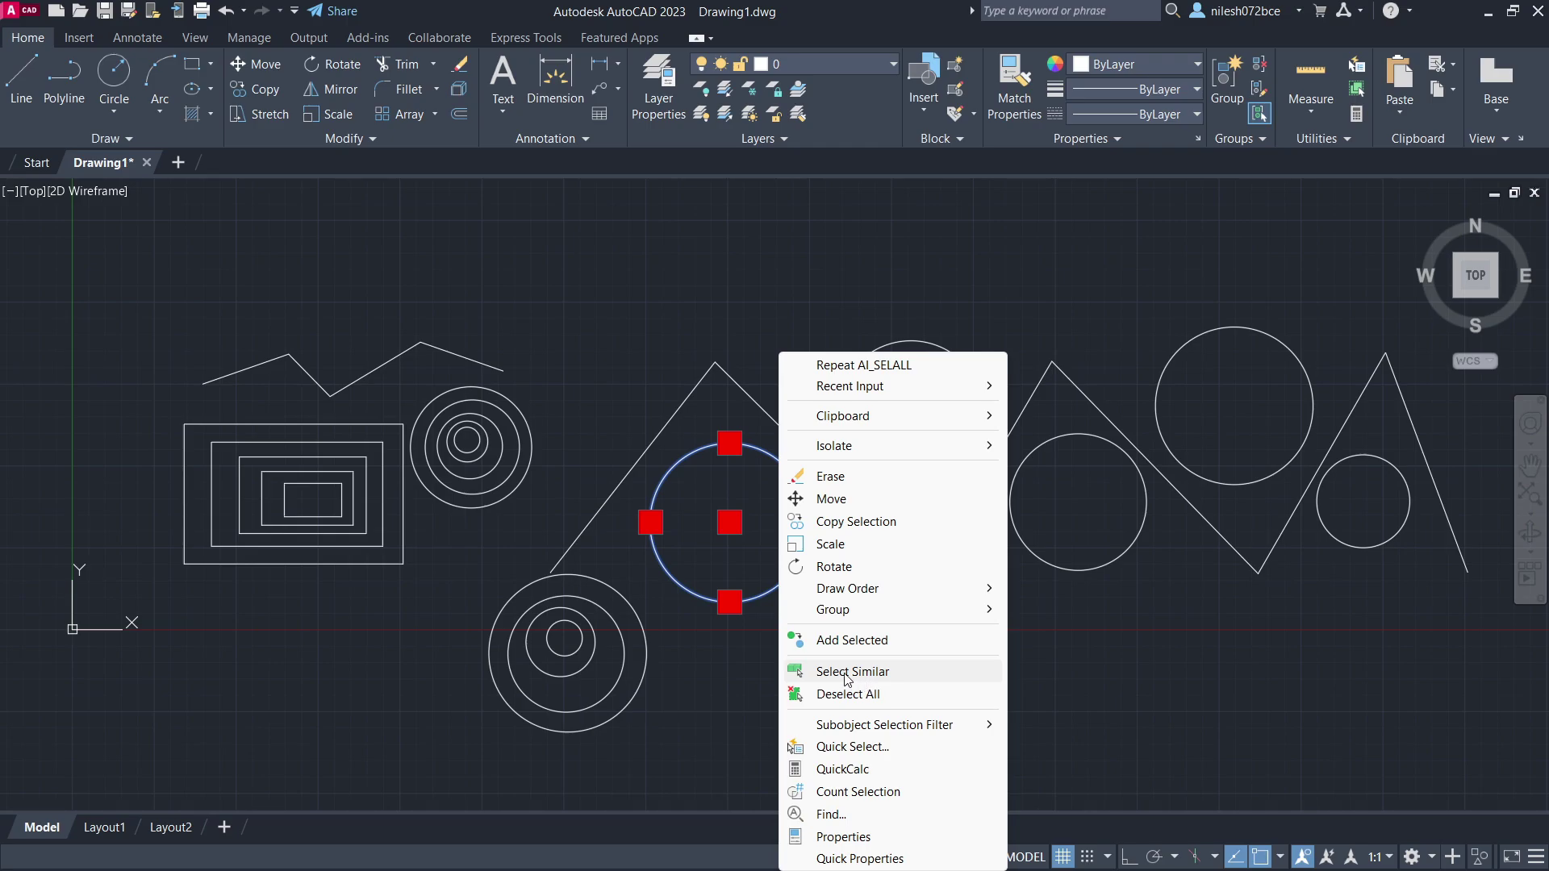
- Use Select Similar to pick every matching circle, then clear the selection
{"action": "left_click", "coordinate": [887, 673]}
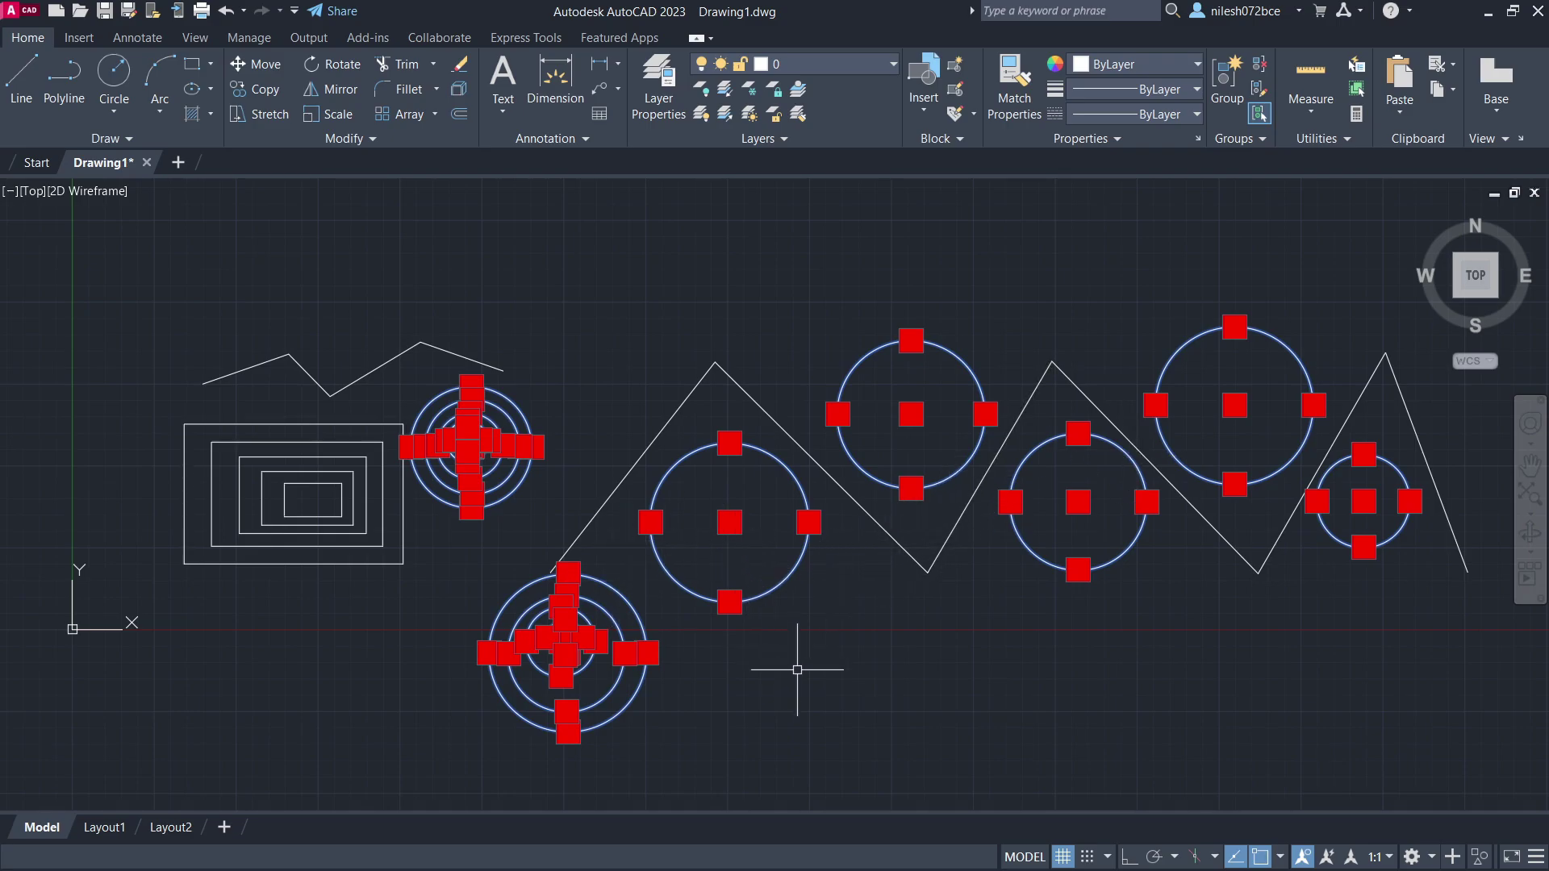
{"action": "key", "text": "Escape"}
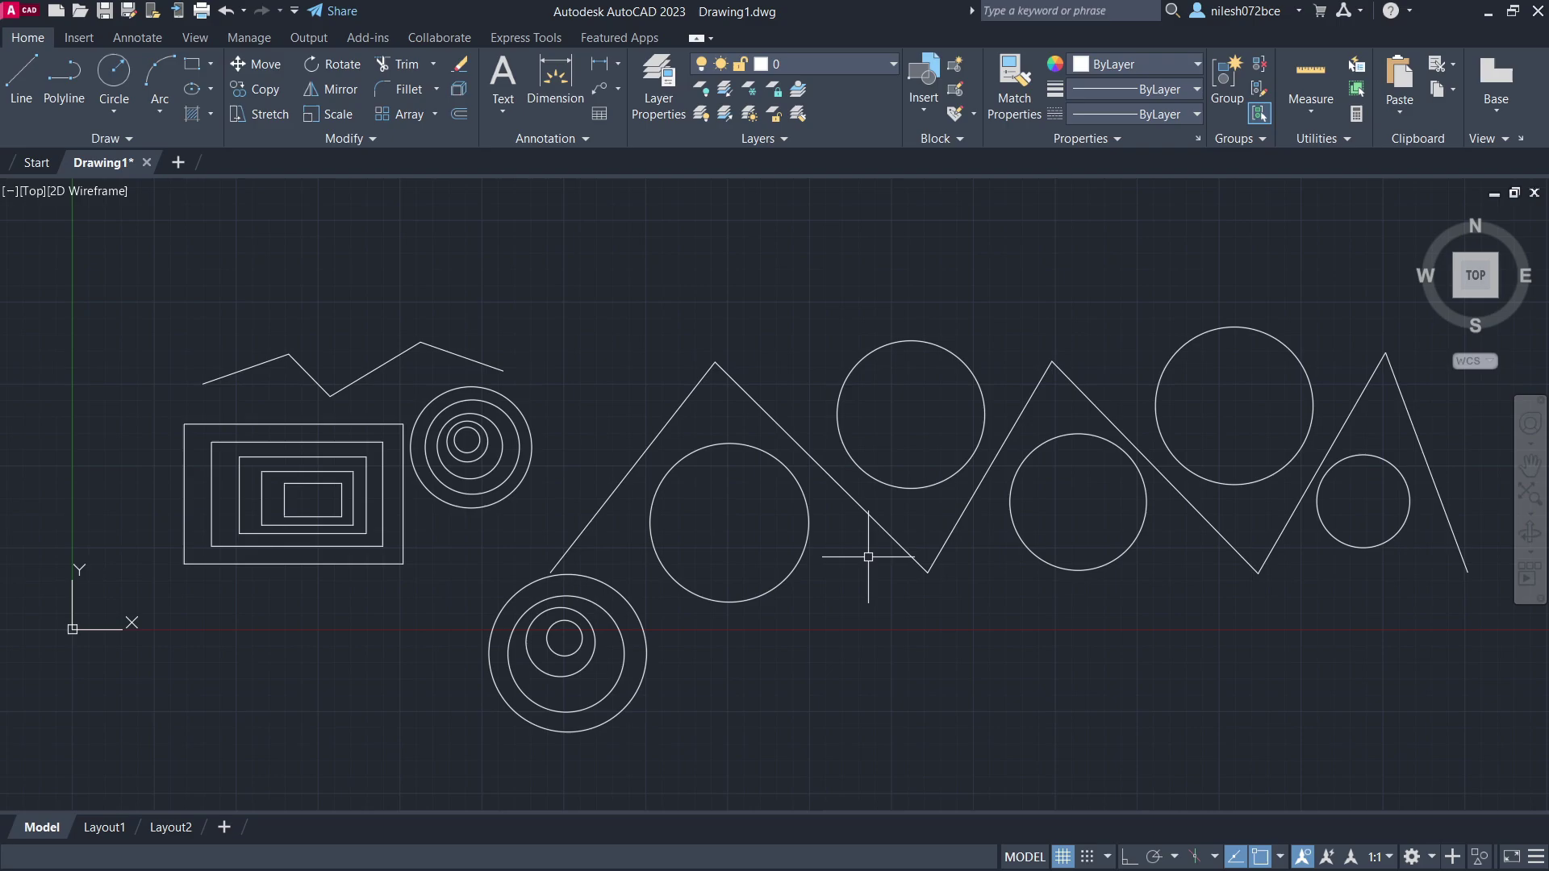
- Pick one zigzag diagonal, Select Similar for all matching segments, clear it, and zoom in
{"action": "left_click", "coordinate": [849, 492]}
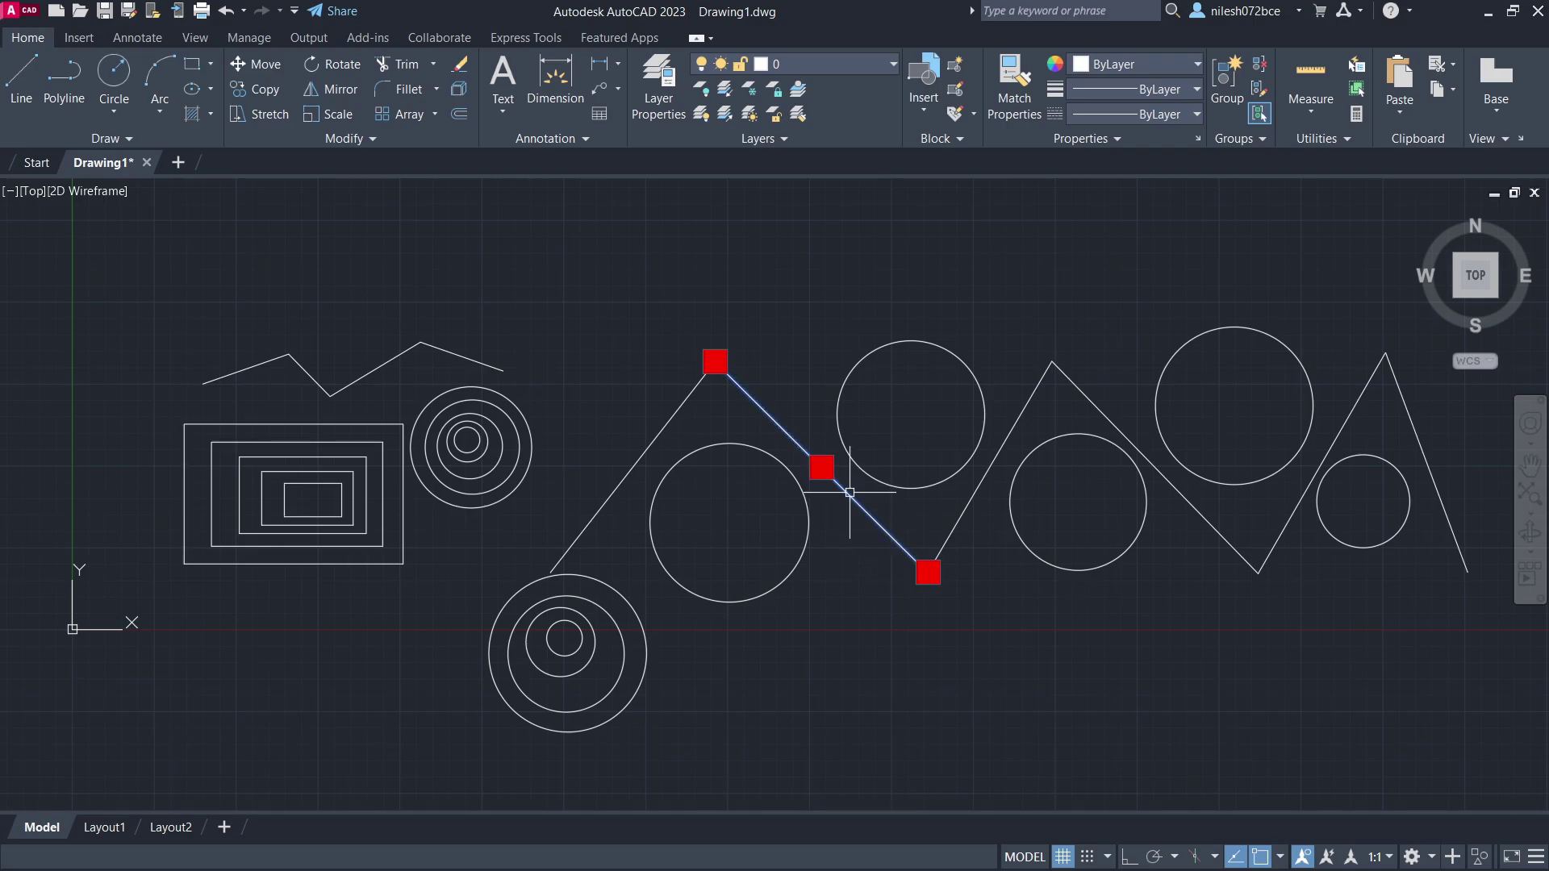
{"action": "right_click", "coordinate": [766, 418]}
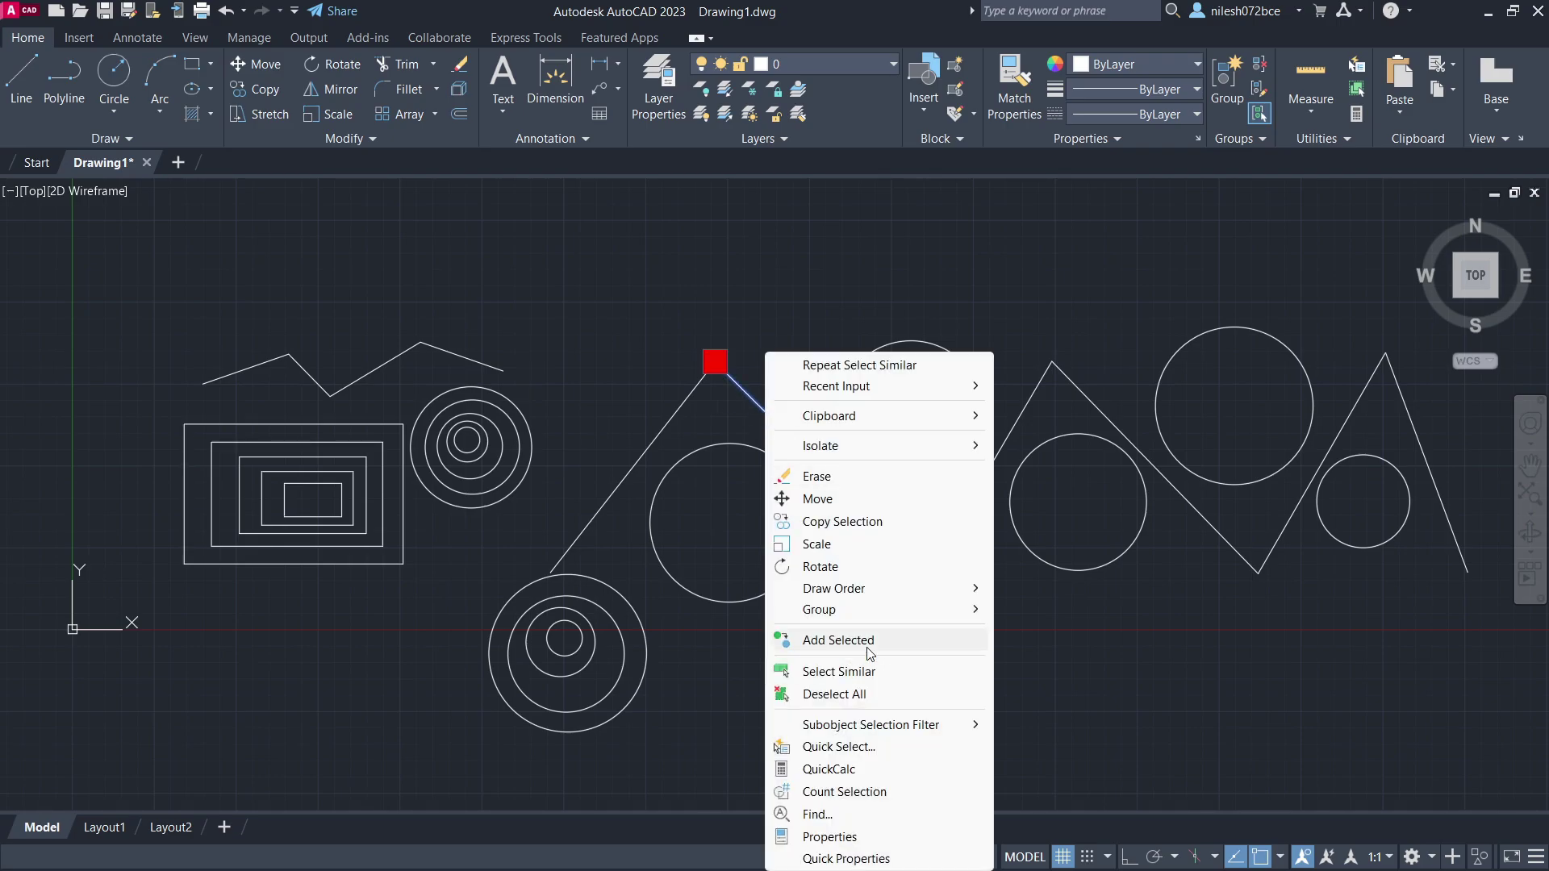
{"action": "left_click", "coordinate": [860, 678]}
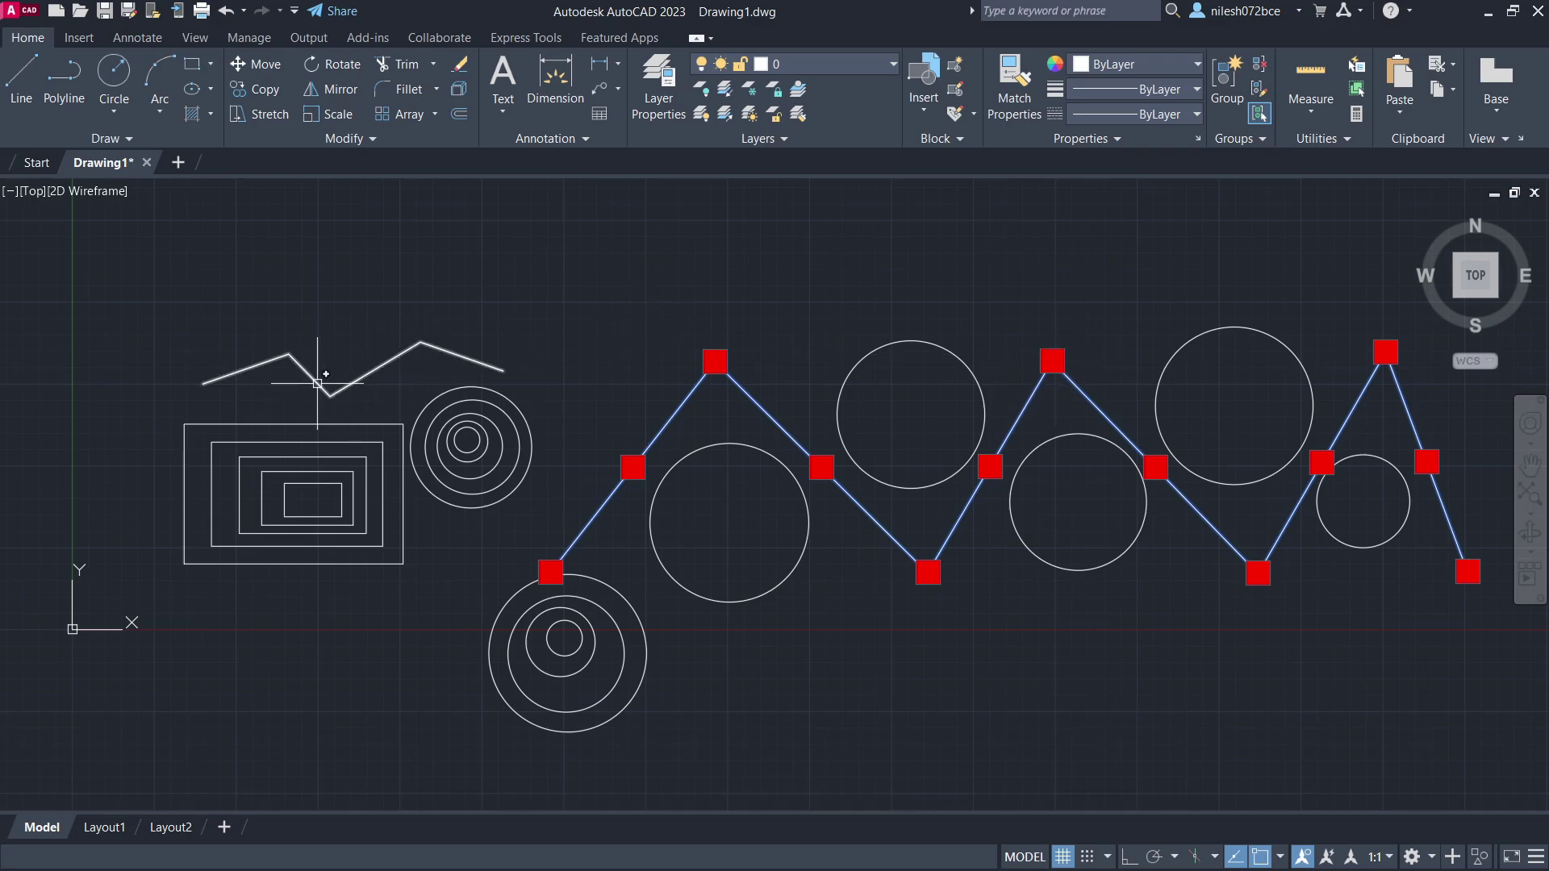
{"action": "key", "text": "Escape"}
{"action": "scroll", "coordinate": [564, 314], "scroll_direction": "up", "scroll_amount": 2}
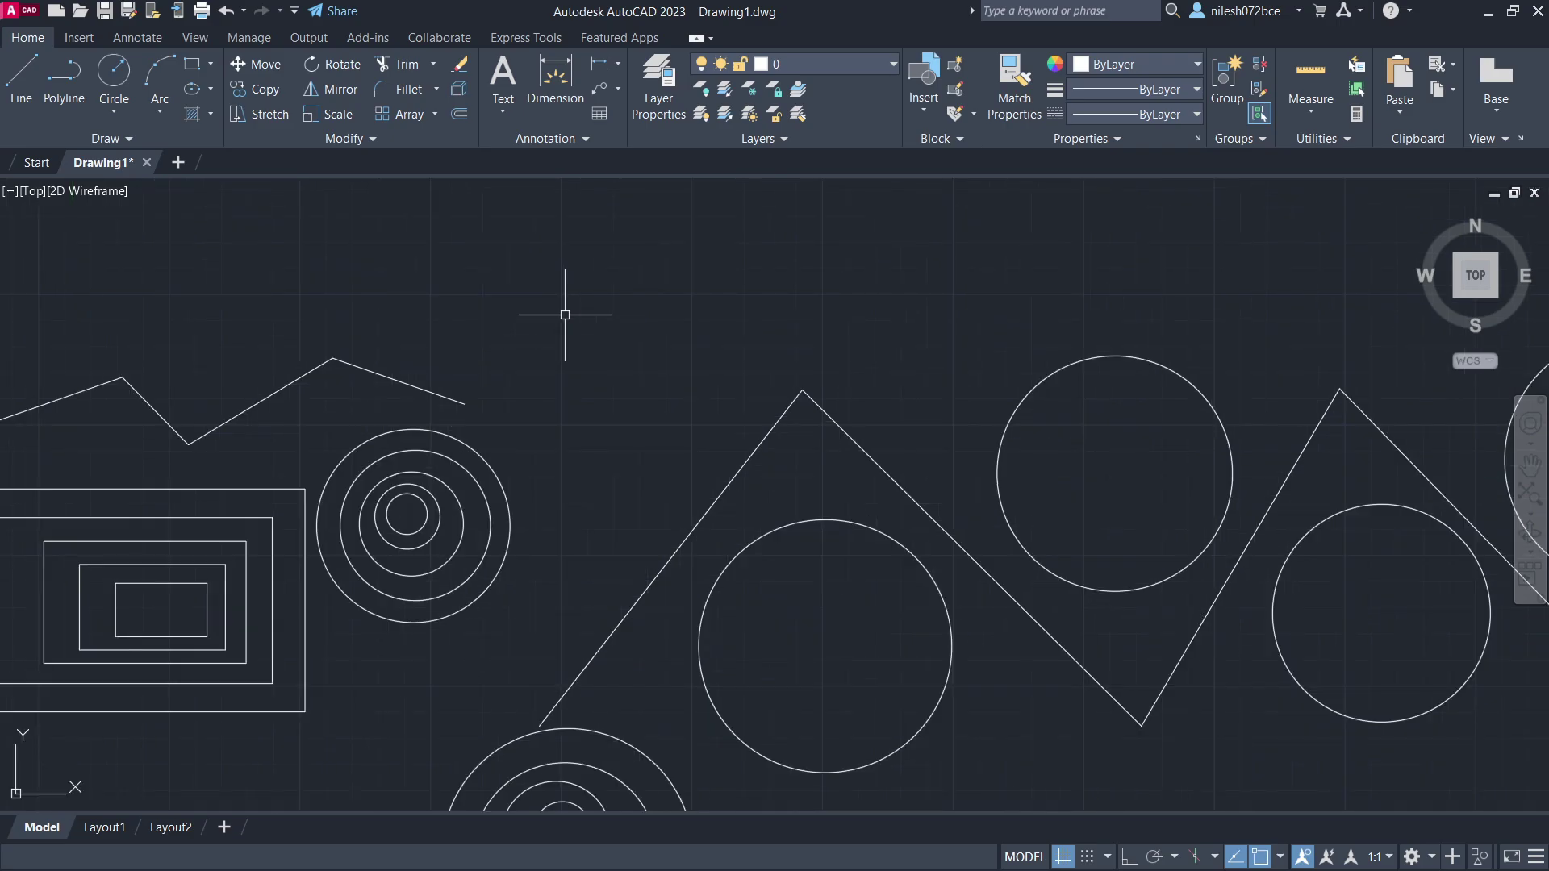
- Select the outer left rectangle and use Select Similar to add the nested rectangles and small zigzag
{"action": "left_click", "coordinate": [307, 623]}
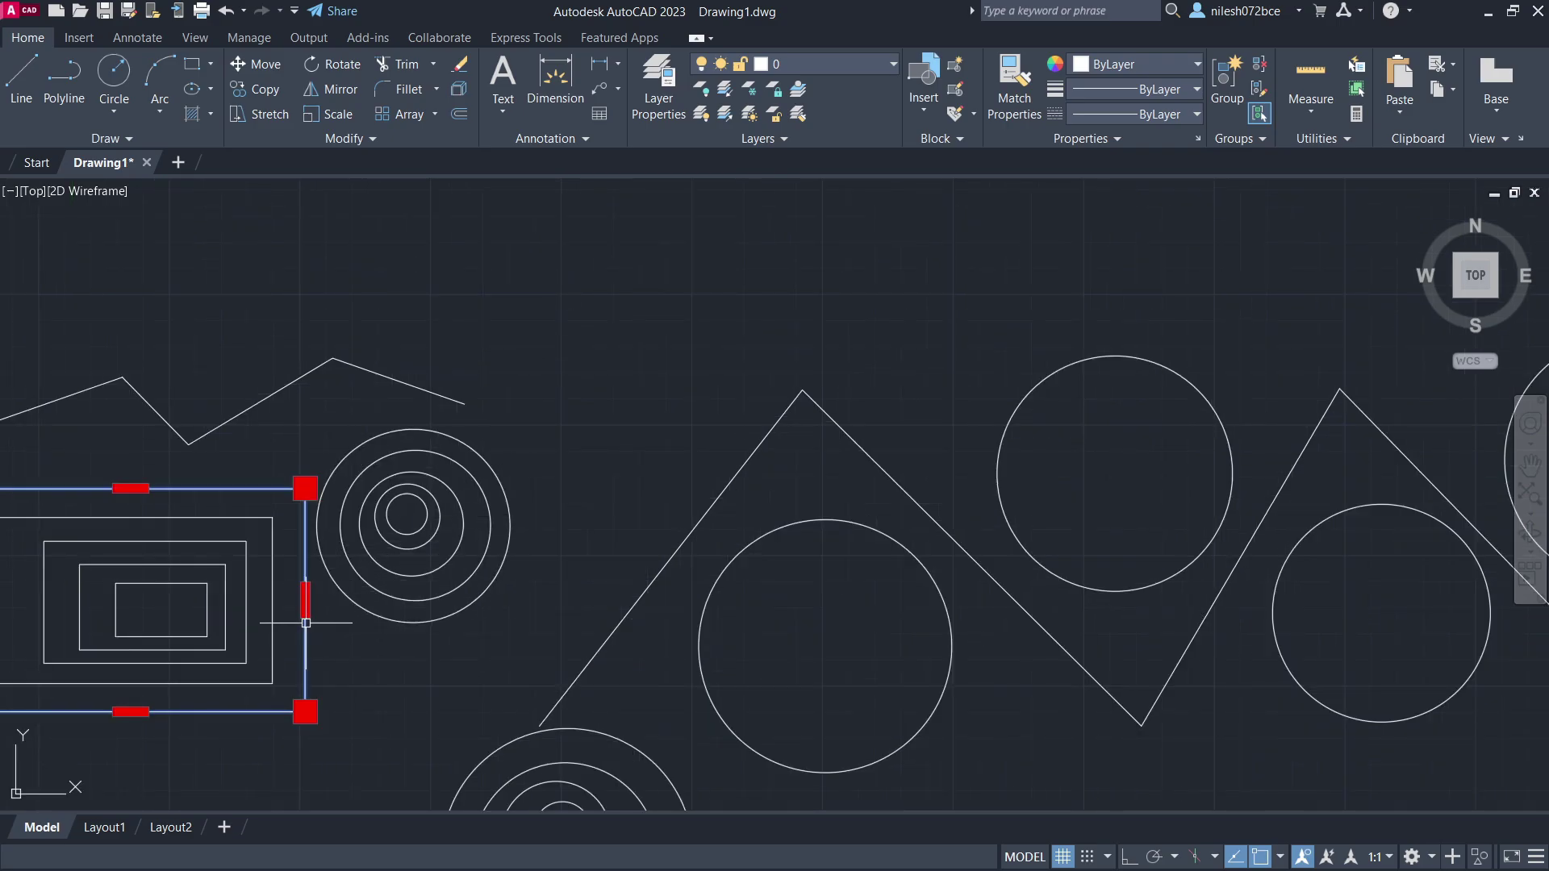
{"action": "right_click", "coordinate": [304, 668]}
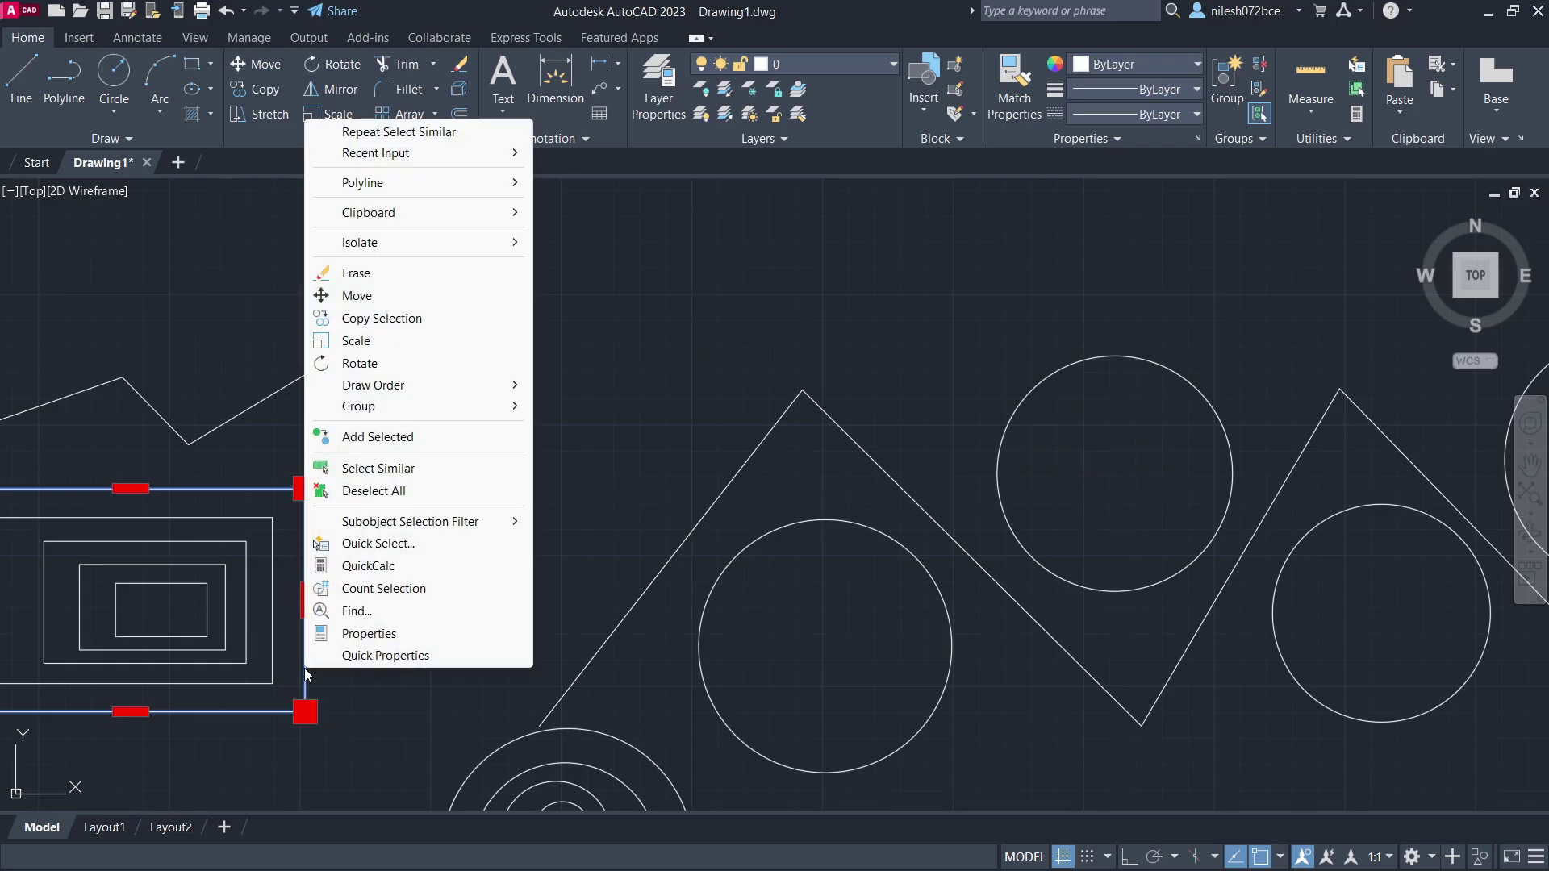
{"action": "left_click", "coordinate": [376, 473]}
{"action": "scroll", "coordinate": [211, 652], "scroll_direction": "down", "scroll_amount": 3}
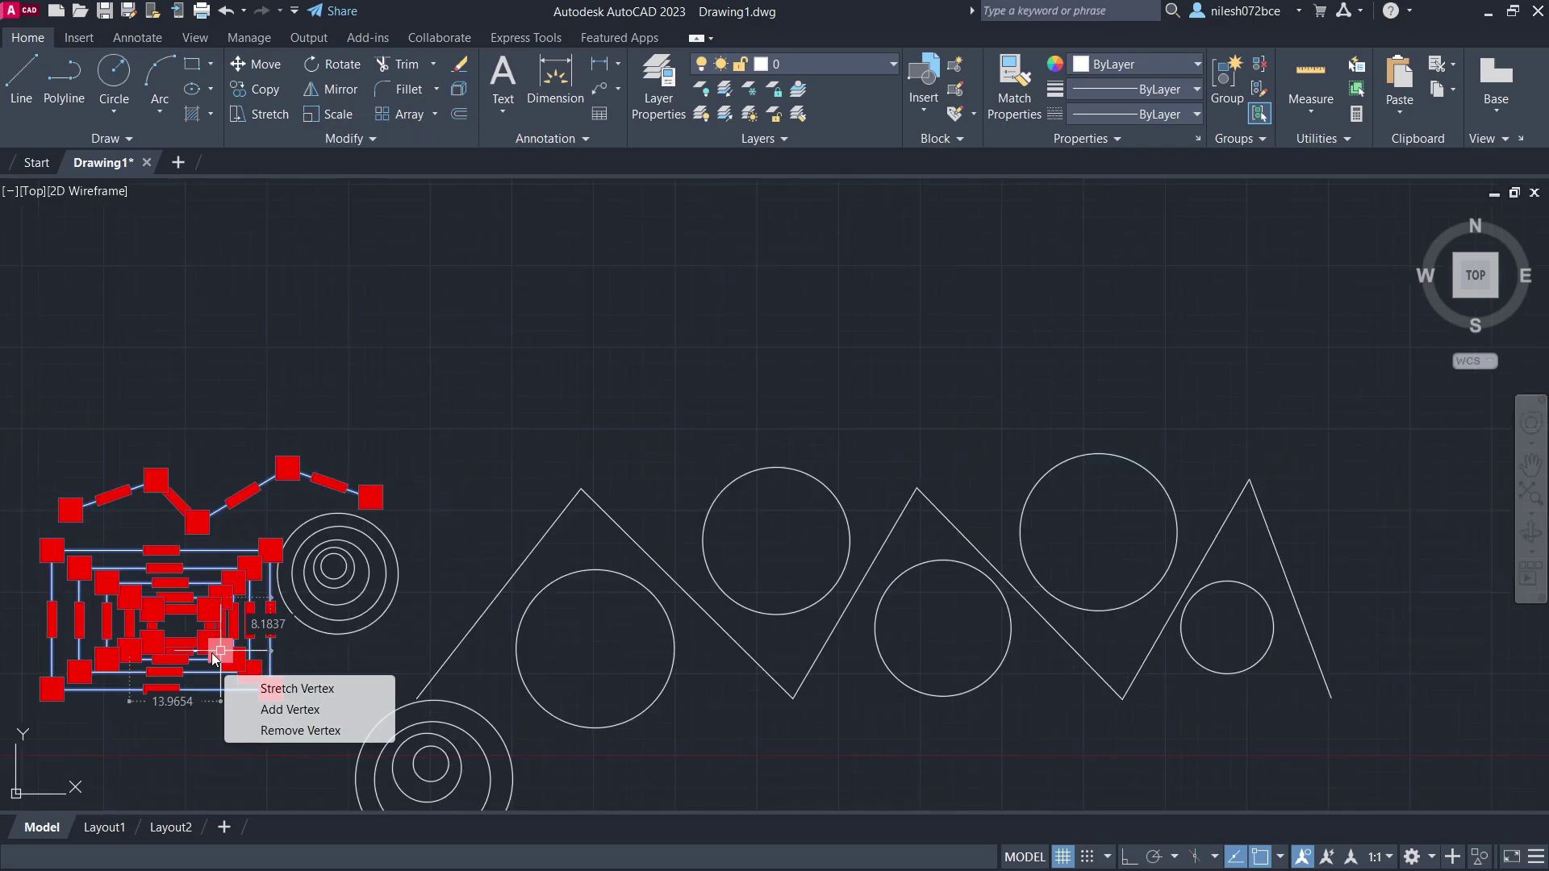
{"action": "middle_click_drag", "start_coordinate": [211, 651], "coordinate": [408, 490]}
{"action": "scroll", "coordinate": [409, 489], "scroll_direction": "up", "scroll_amount": 3}
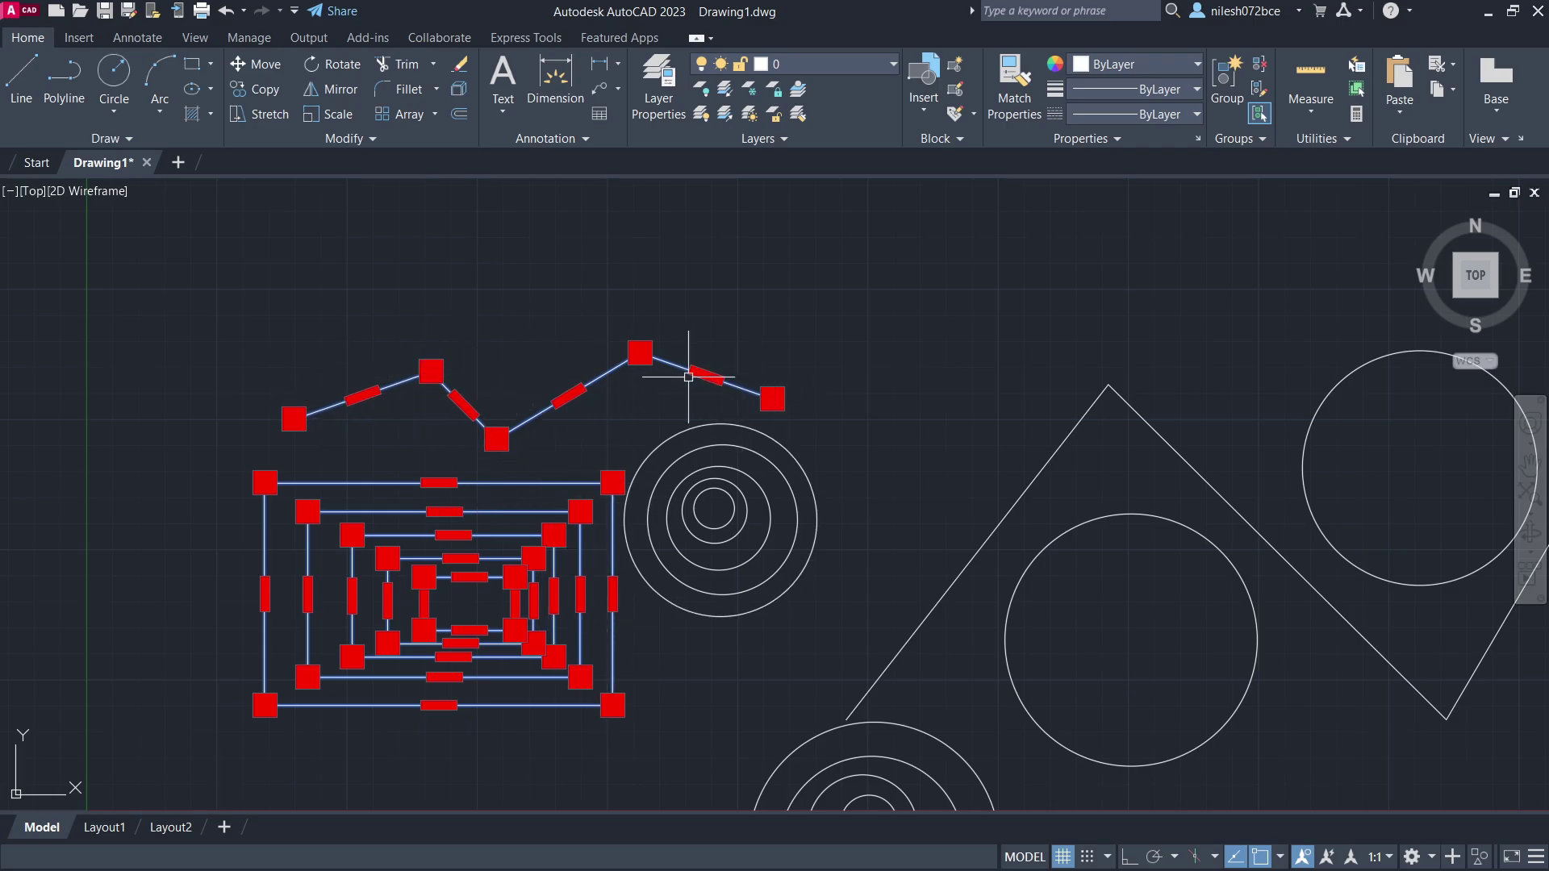
{"action": "mouse_move", "coordinate": [497, 438]}
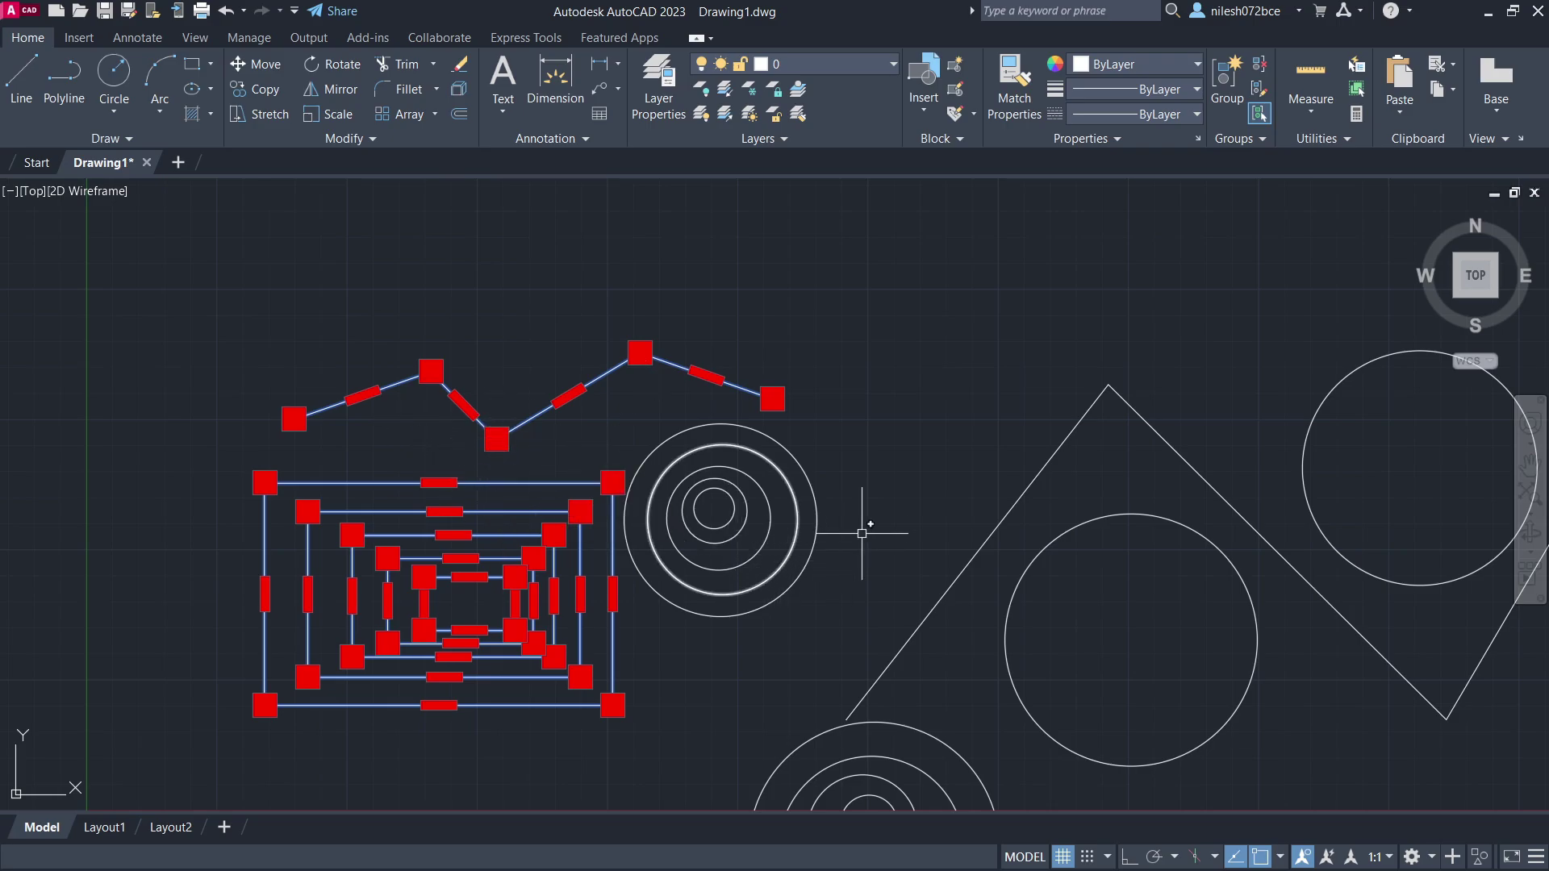
- Trim the small zigzag's left segment and its rising segment to the peak
{"action": "key", "text": "Escape"}
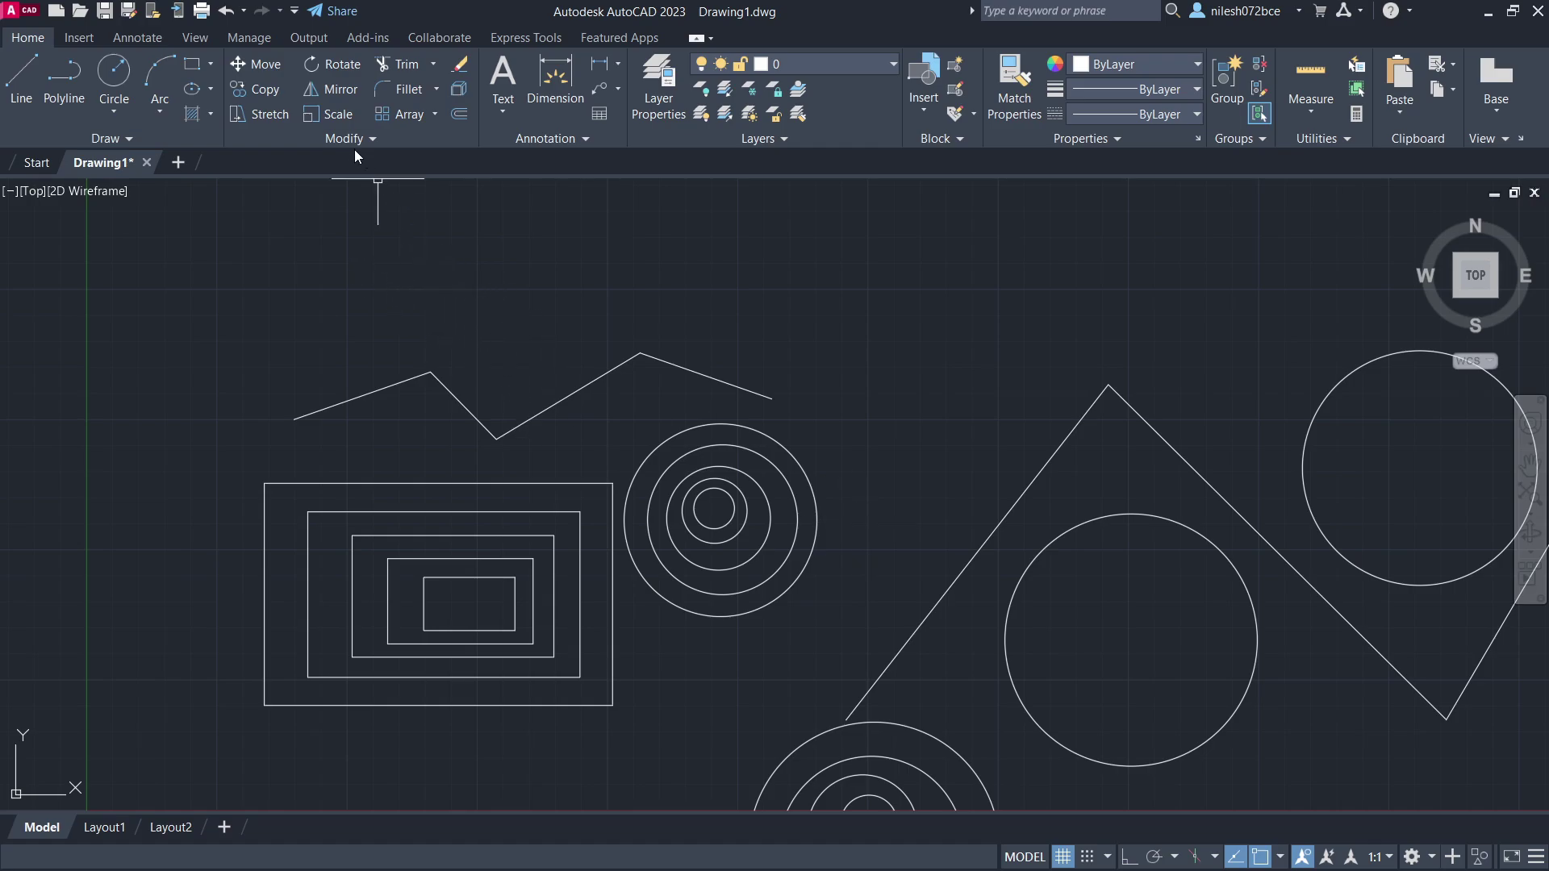
{"action": "left_click", "coordinate": [403, 66]}
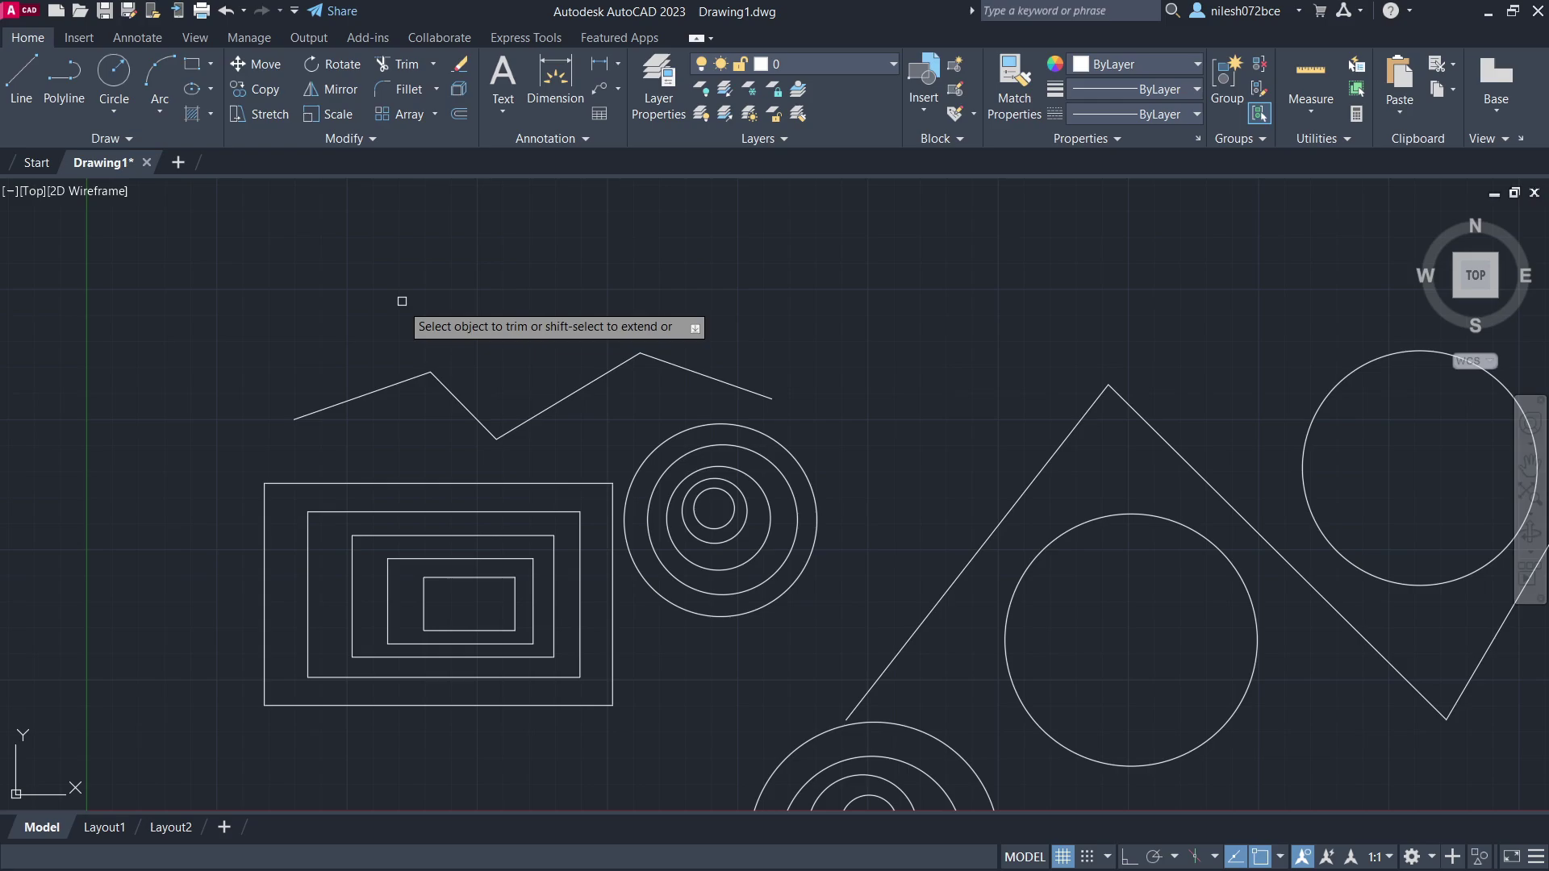
{"action": "left_click", "coordinate": [367, 394]}
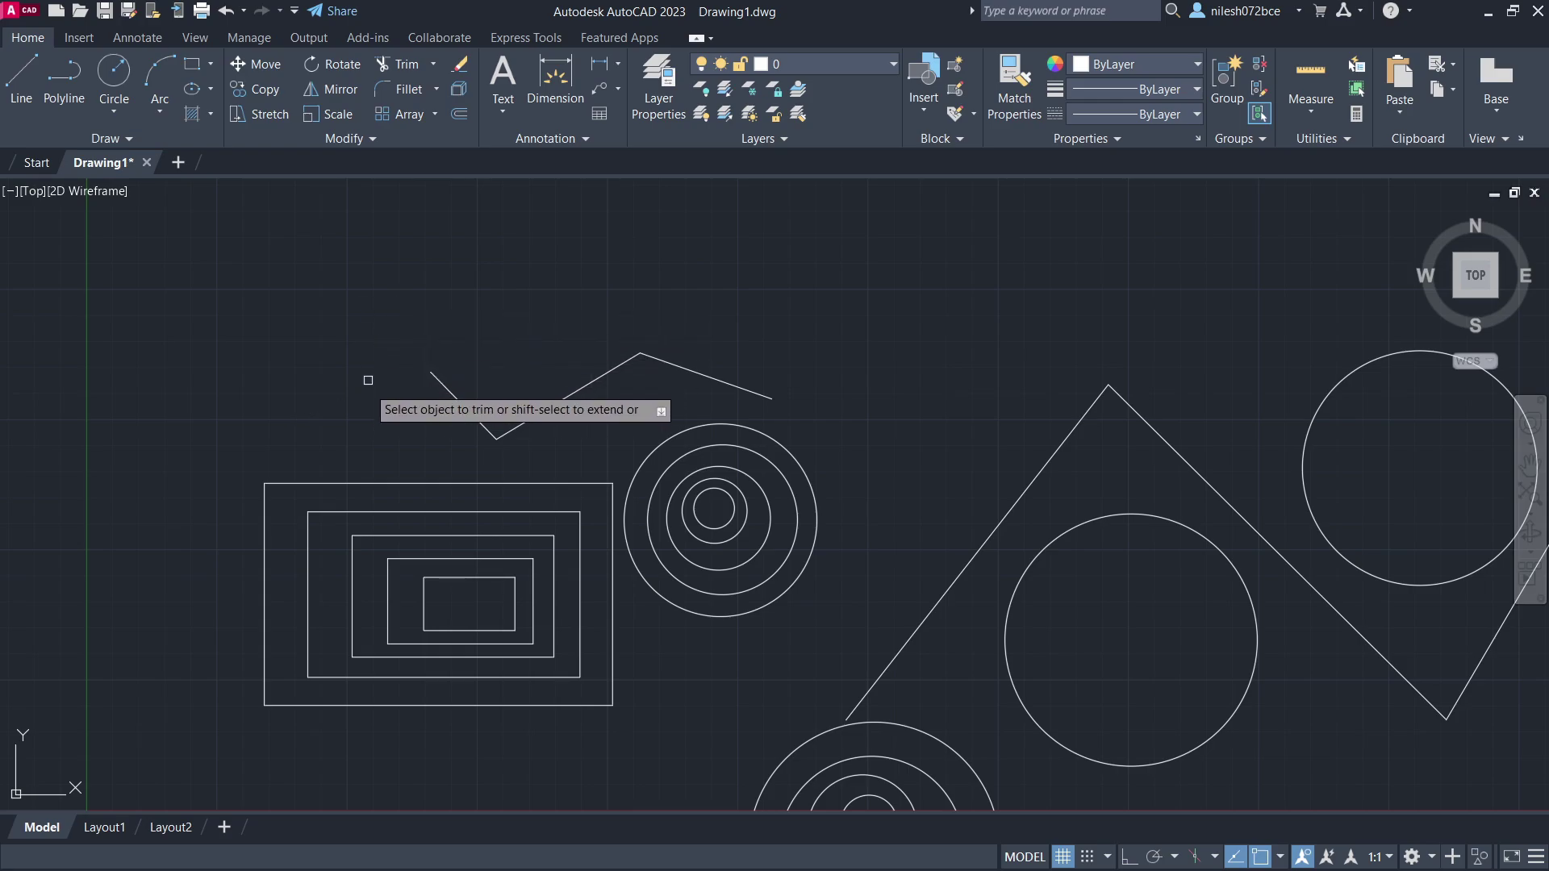
{"action": "left_click", "coordinate": [569, 395]}
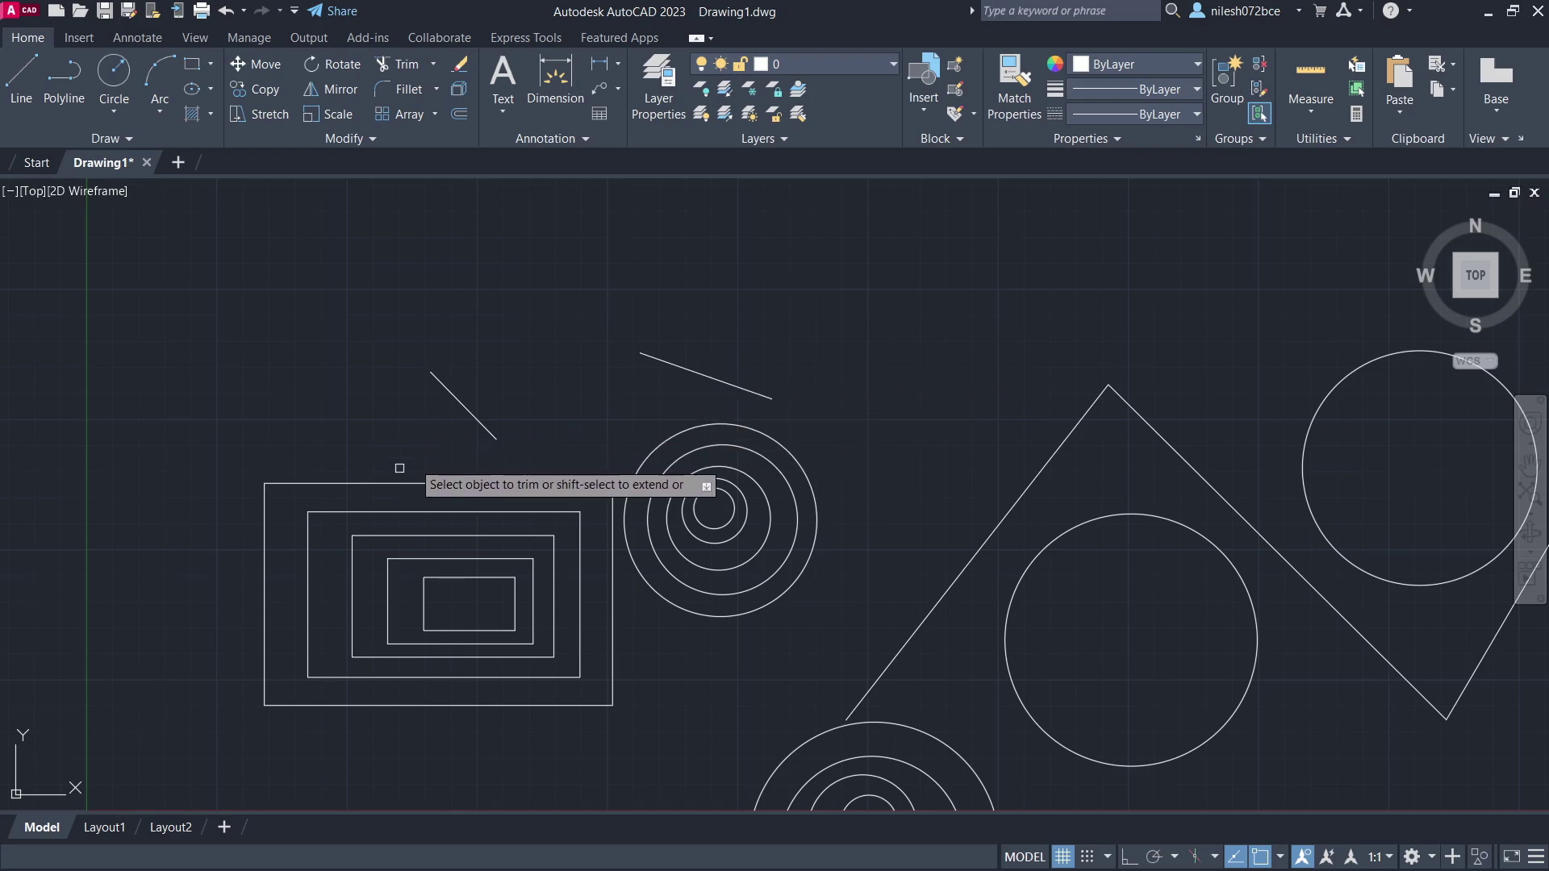
- Fence-trim through the nested rectangles to remove their top and bottom edges
{"action": "left_click", "coordinate": [412, 434]}
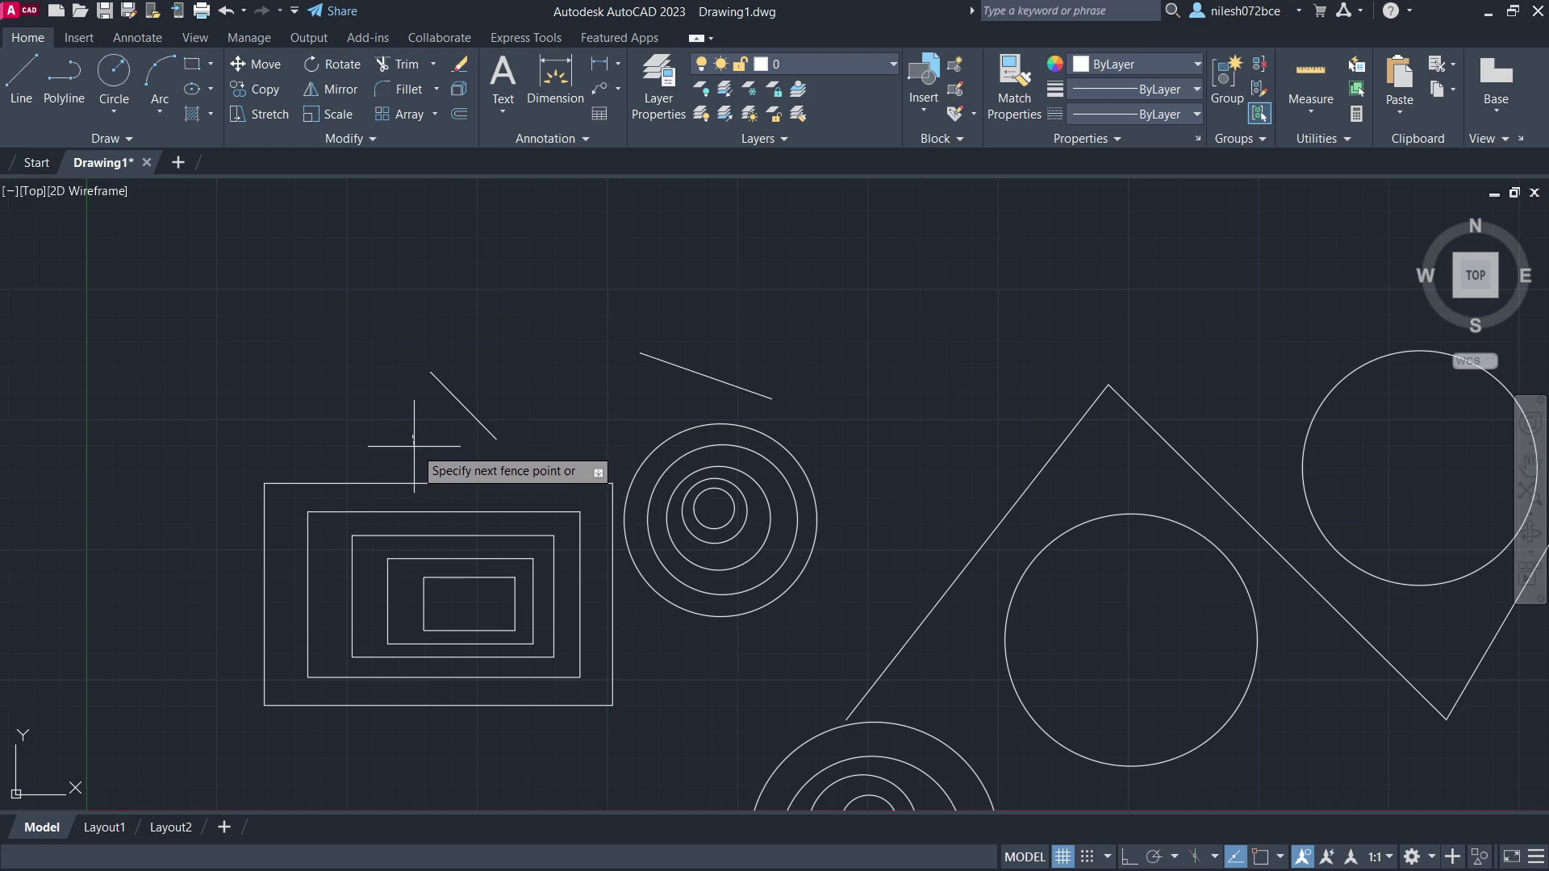
{"action": "left_click", "coordinate": [502, 745]}
{"action": "key", "text": "Return"}
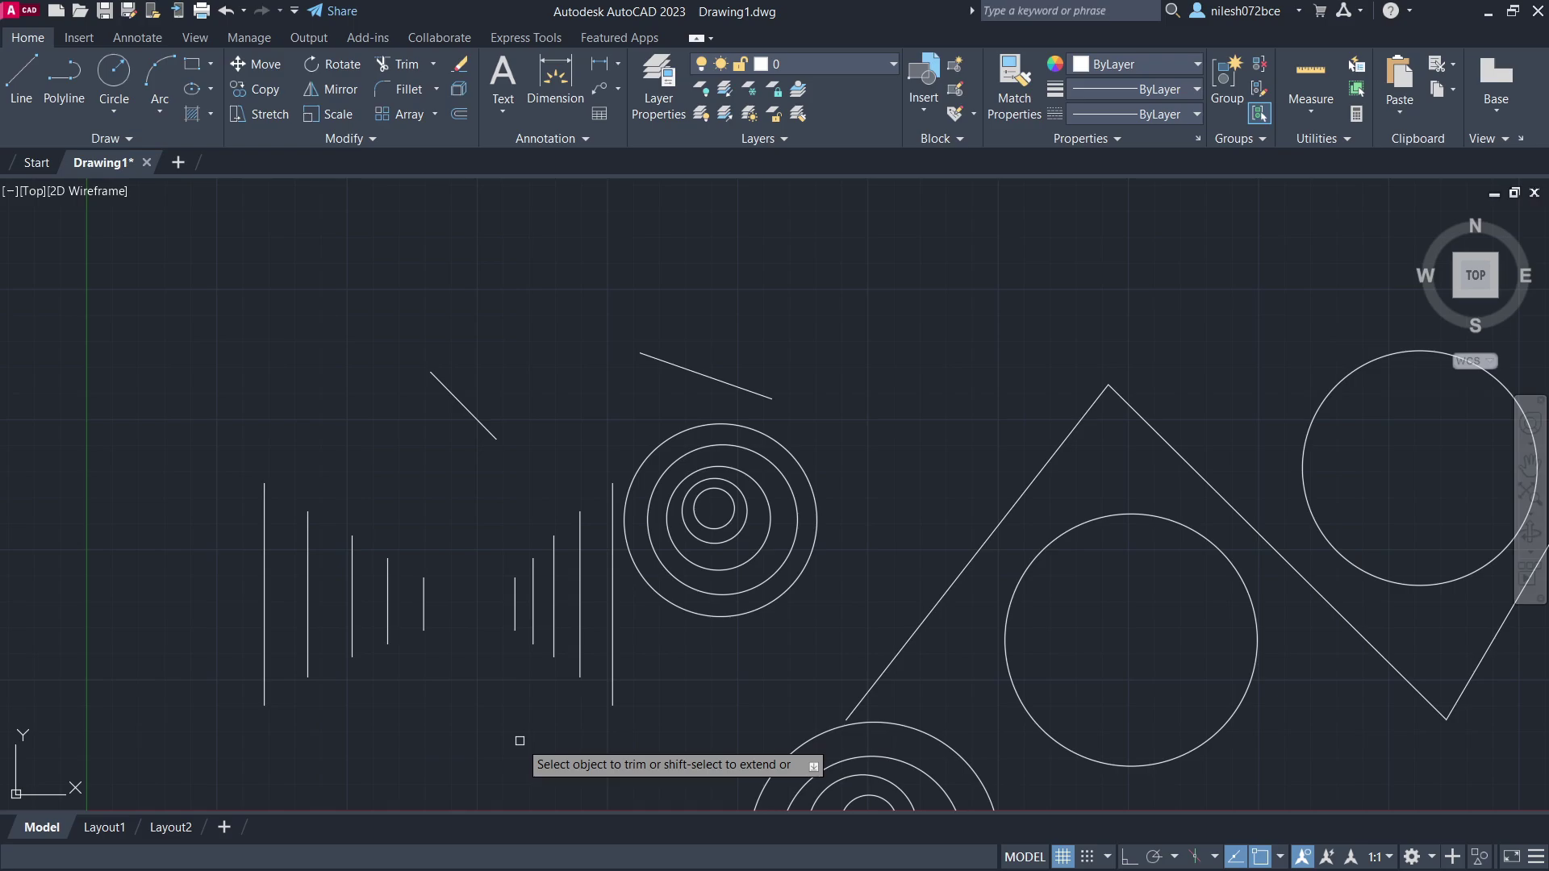
{"action": "scroll", "coordinate": [519, 741], "scroll_direction": "down", "scroll_amount": 2}
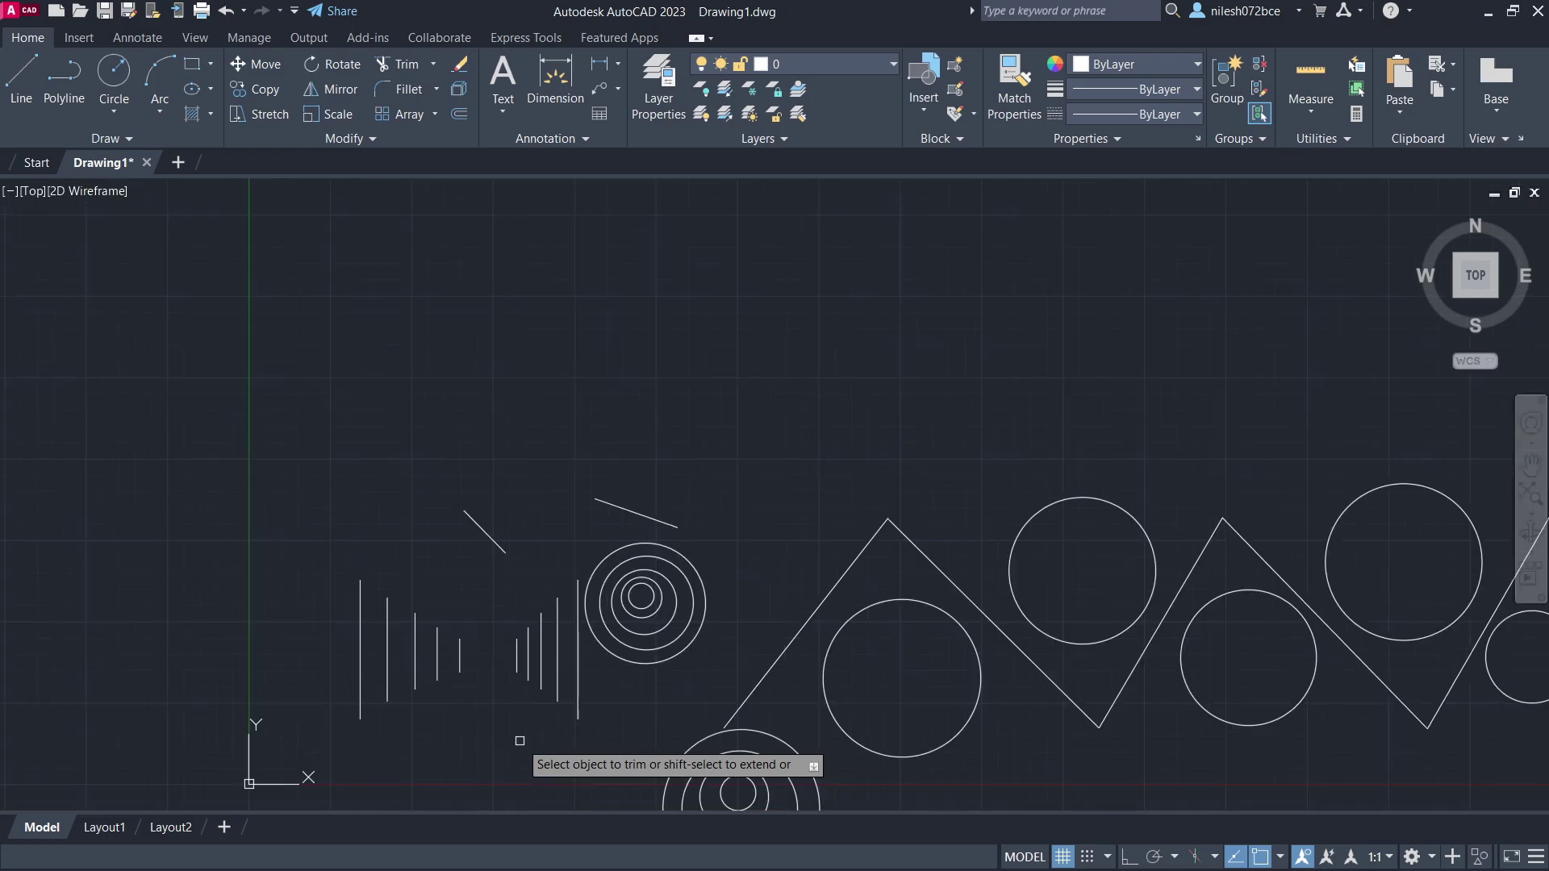
{"action": "middle_click_drag", "start_coordinate": [520, 740], "coordinate": [349, 611]}
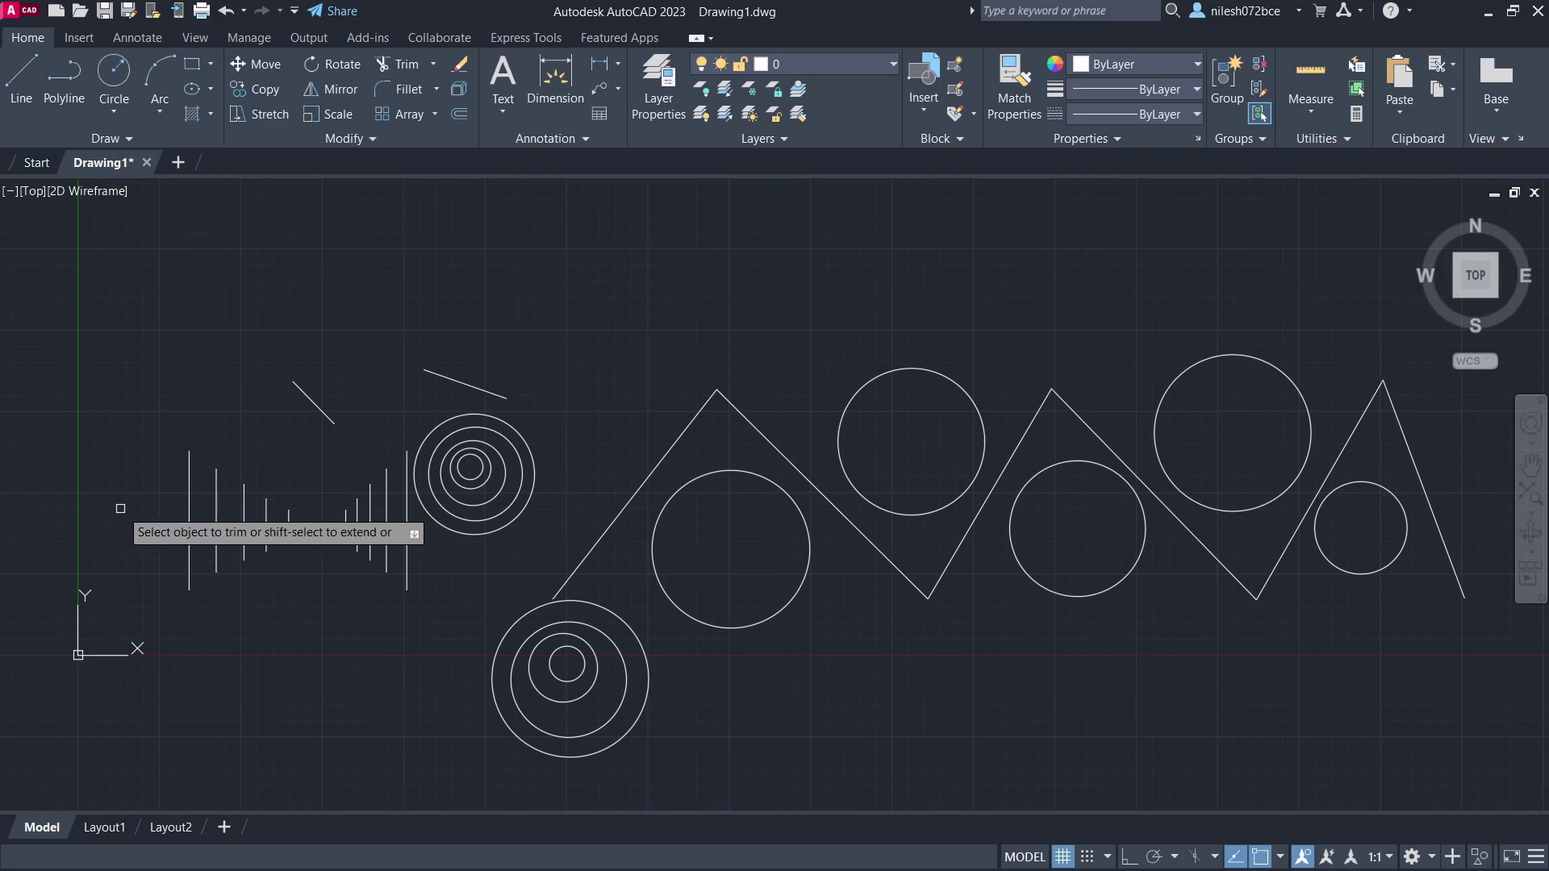
{"action": "type", "text": "f"}
{"action": "key", "text": "Return"}
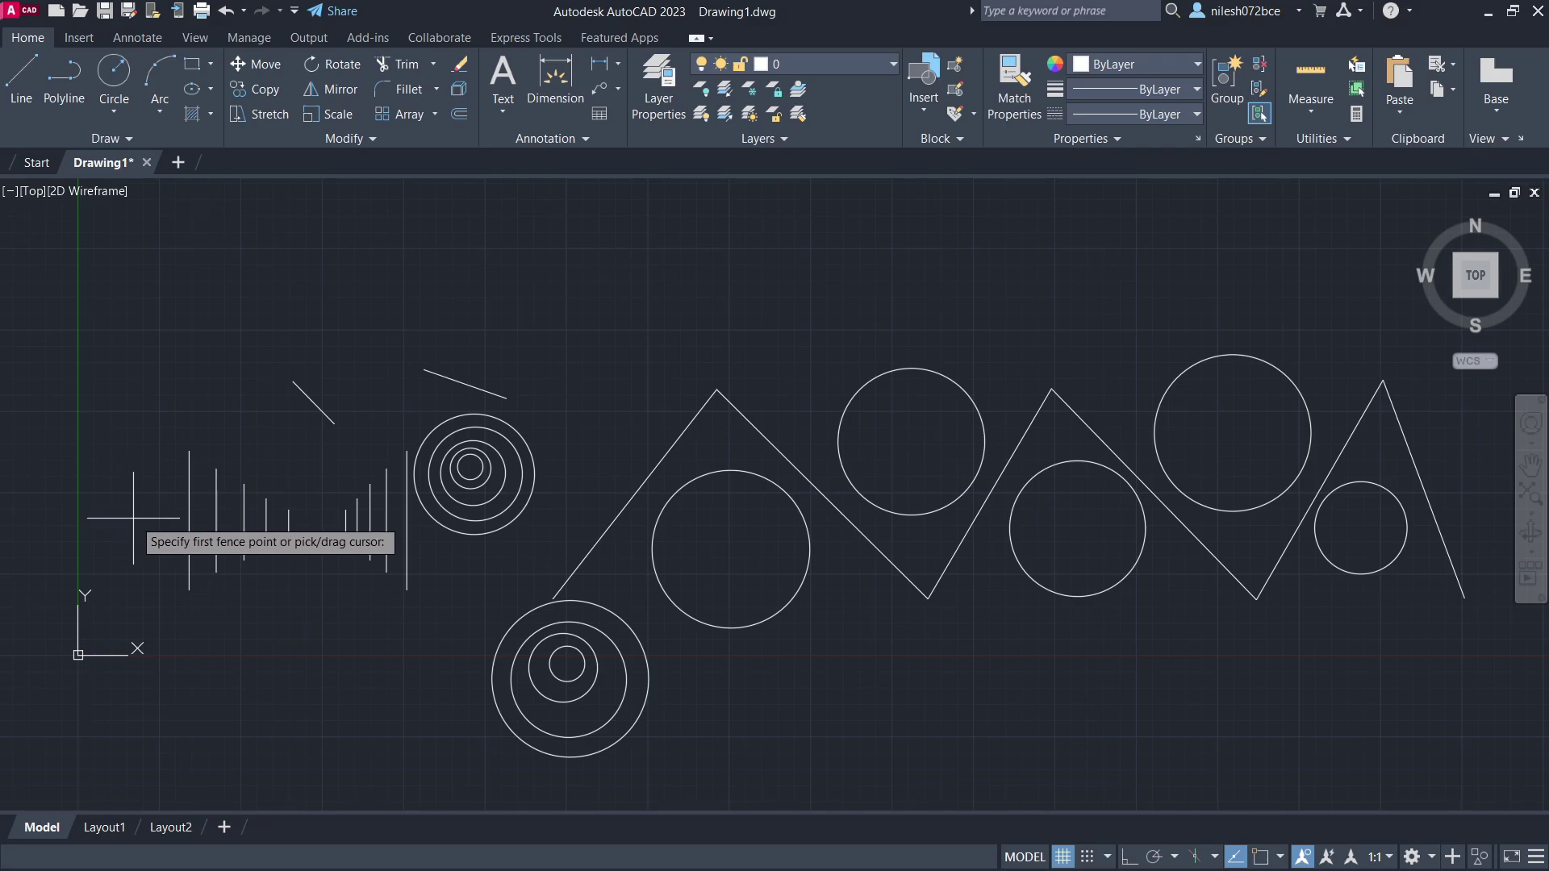
{"action": "left_click", "coordinate": [133, 518]}
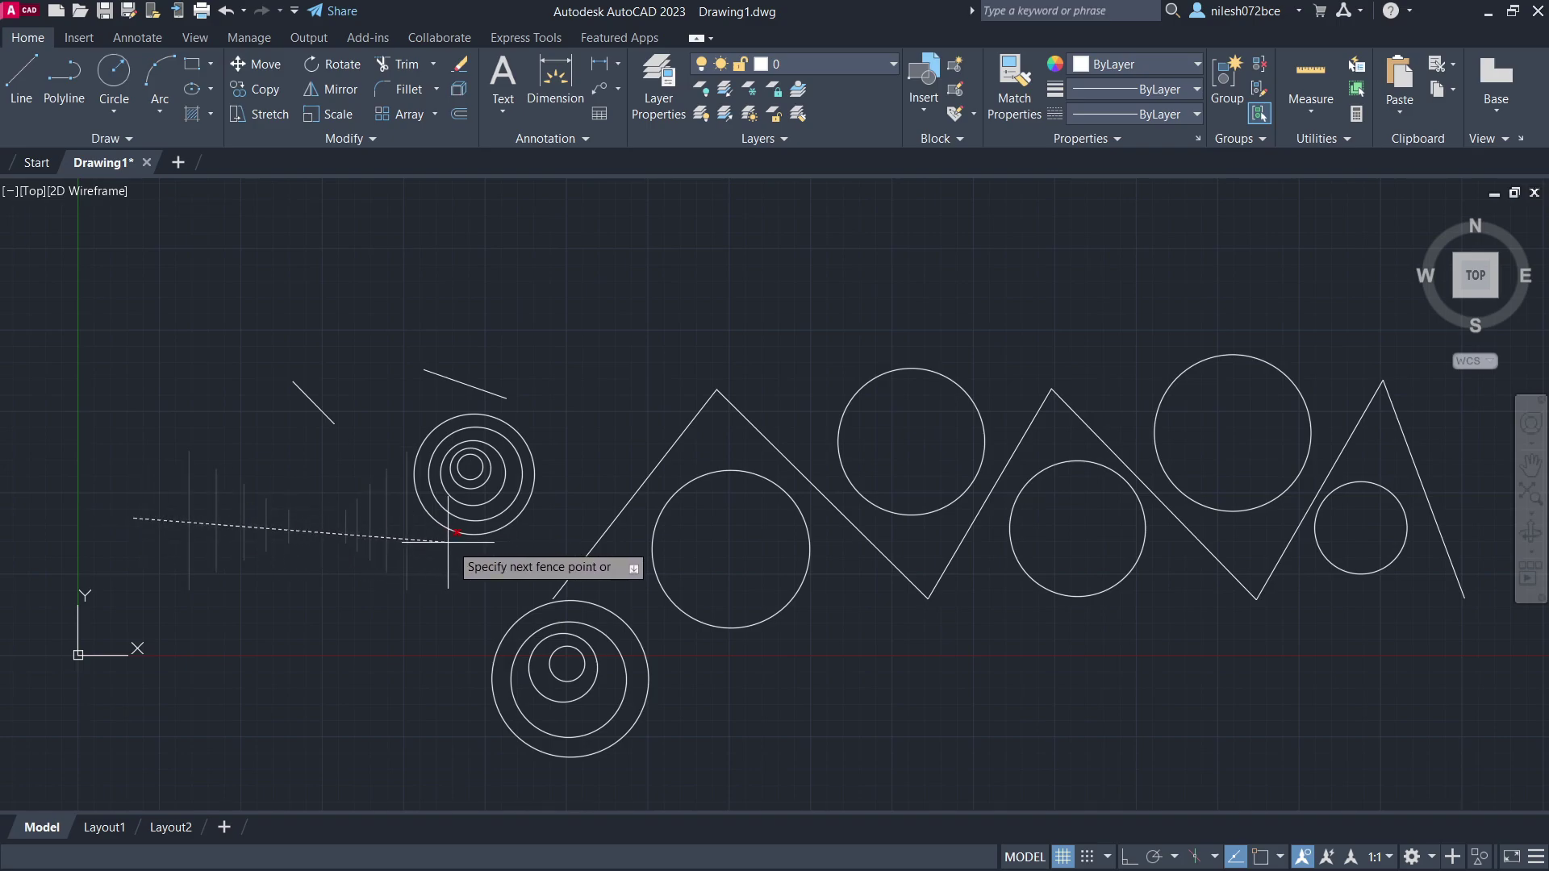
{"action": "left_click", "coordinate": [492, 556]}
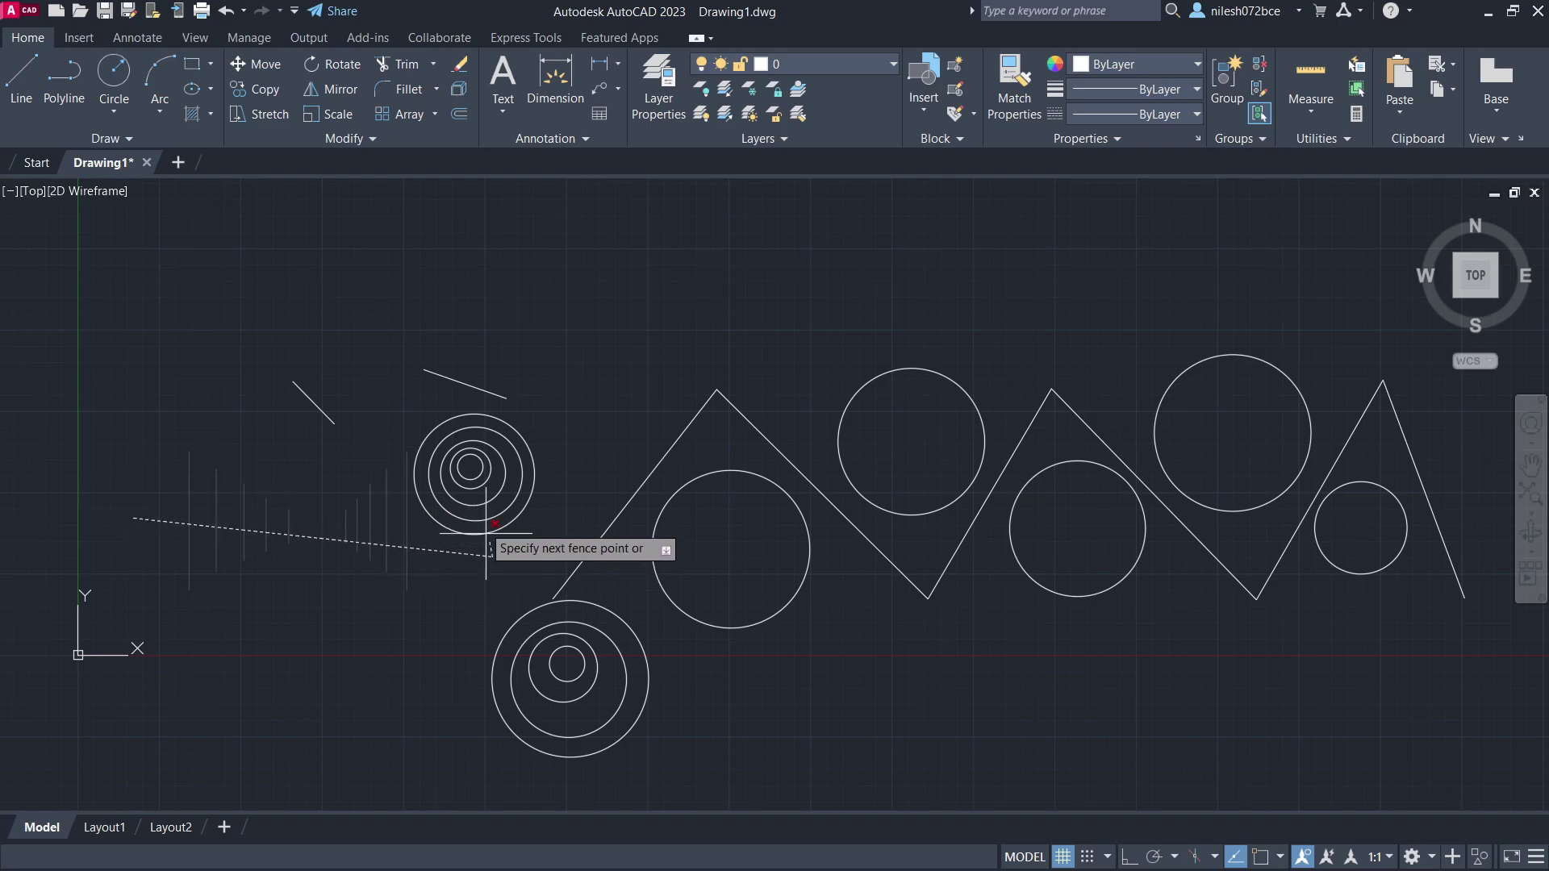
{"action": "left_click", "coordinate": [436, 401]}
{"action": "left_click", "coordinate": [571, 342]}
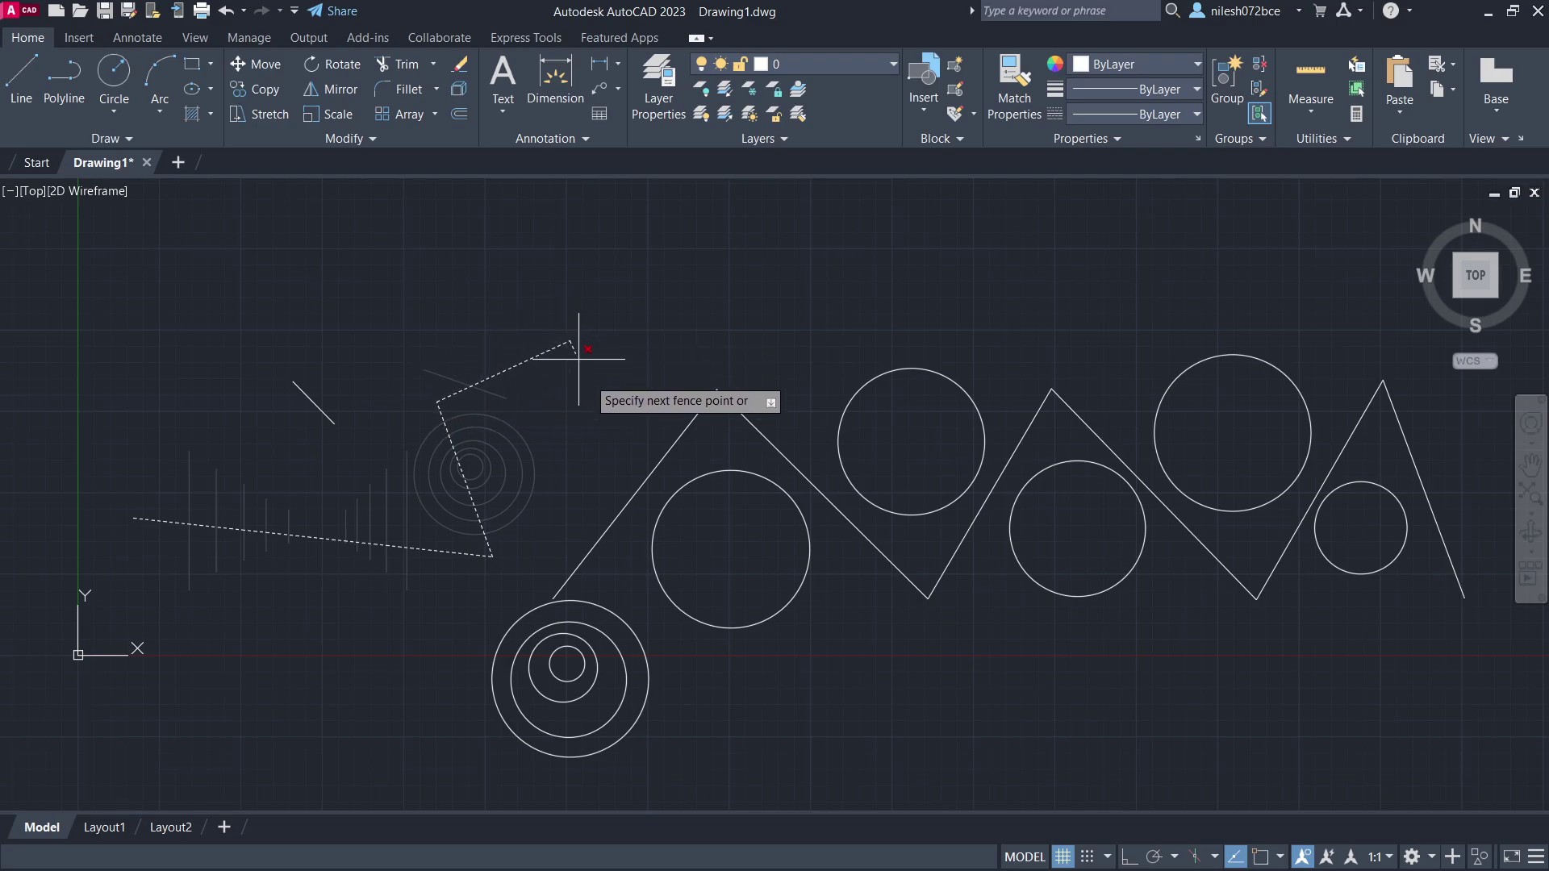
{"action": "left_click", "coordinate": [761, 652]}
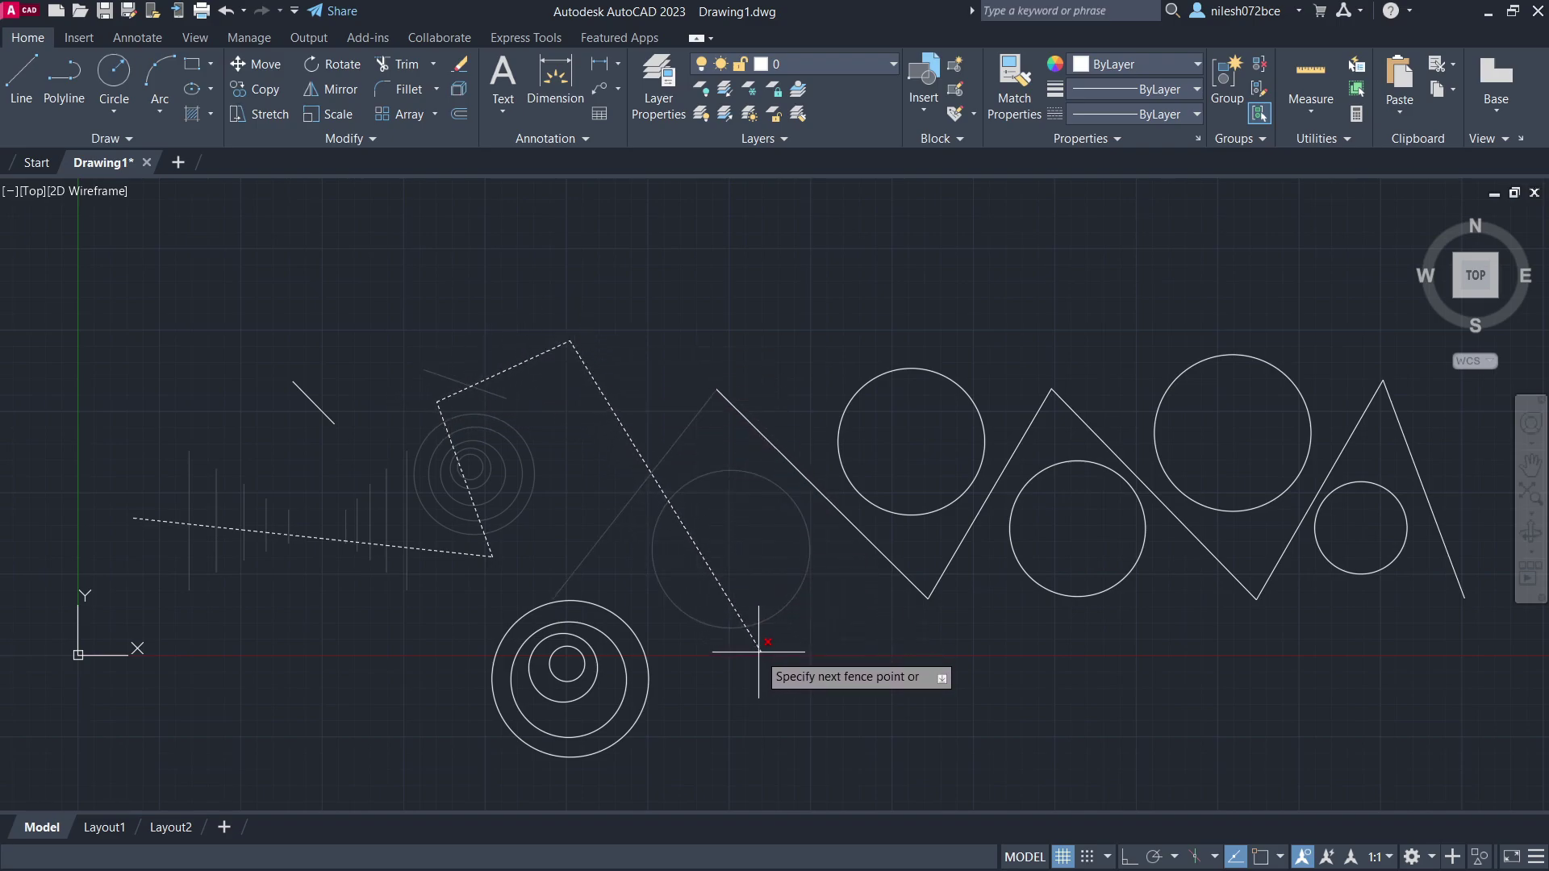
{"action": "left_click", "coordinate": [426, 734]}
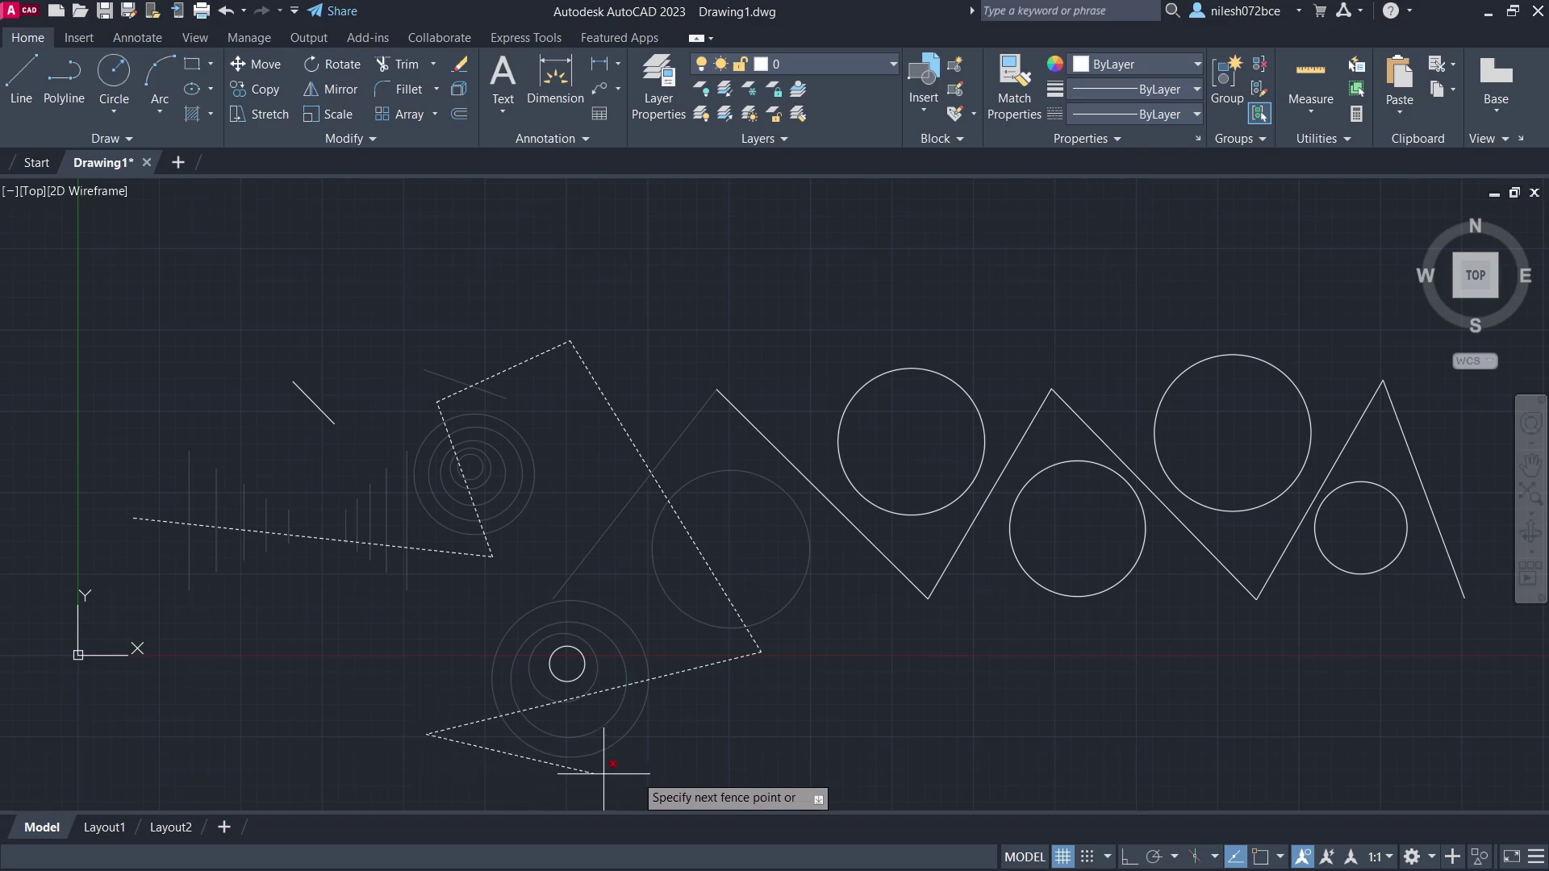
{"action": "left_click", "coordinate": [1102, 667]}
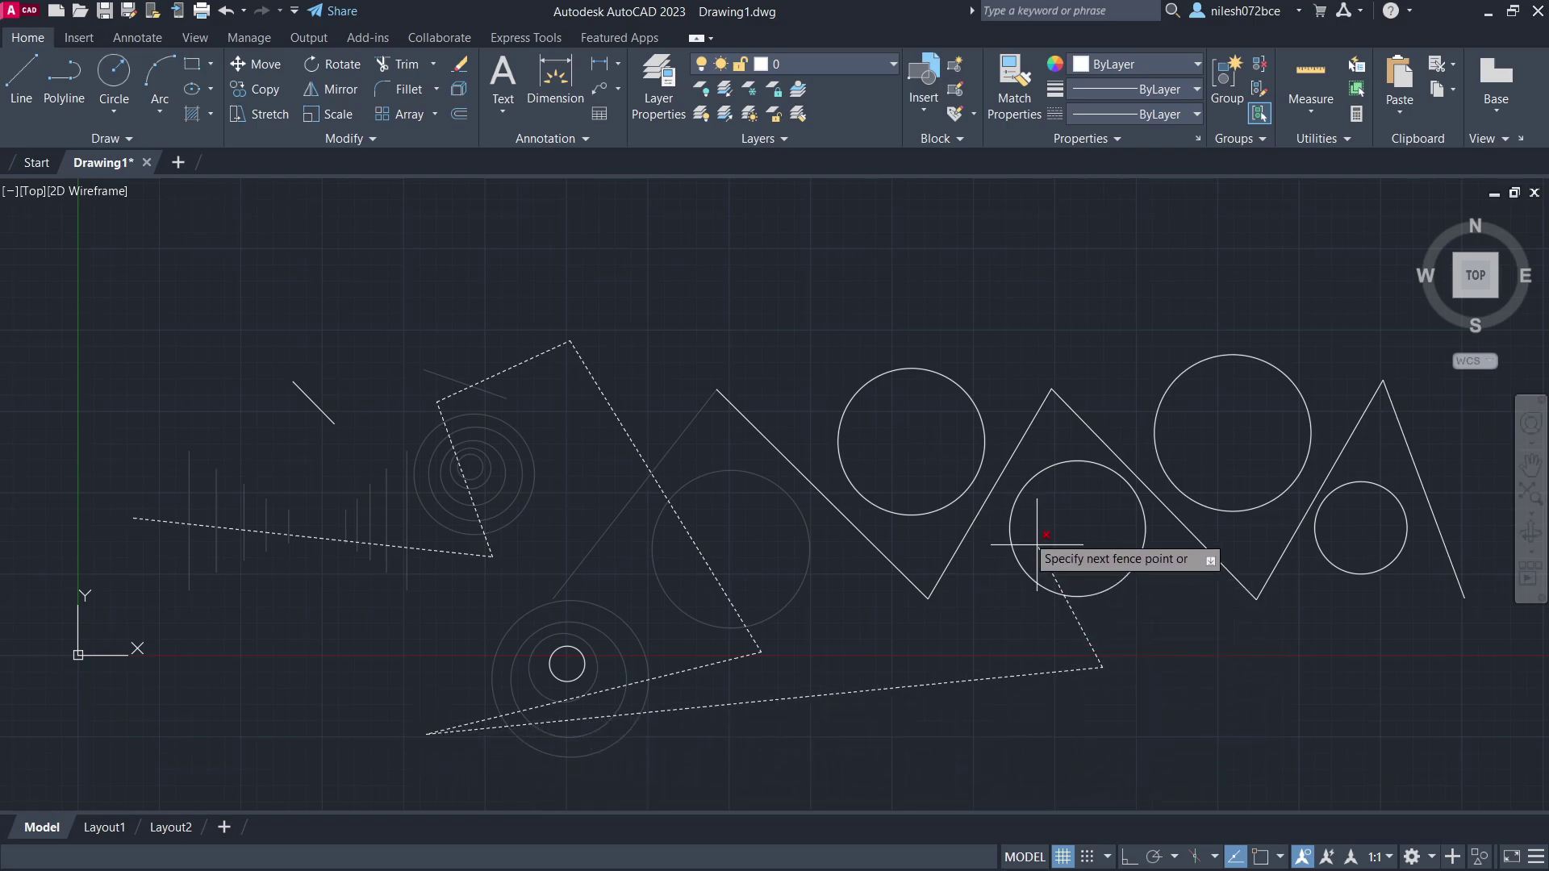
{"action": "left_click", "coordinate": [821, 363]}
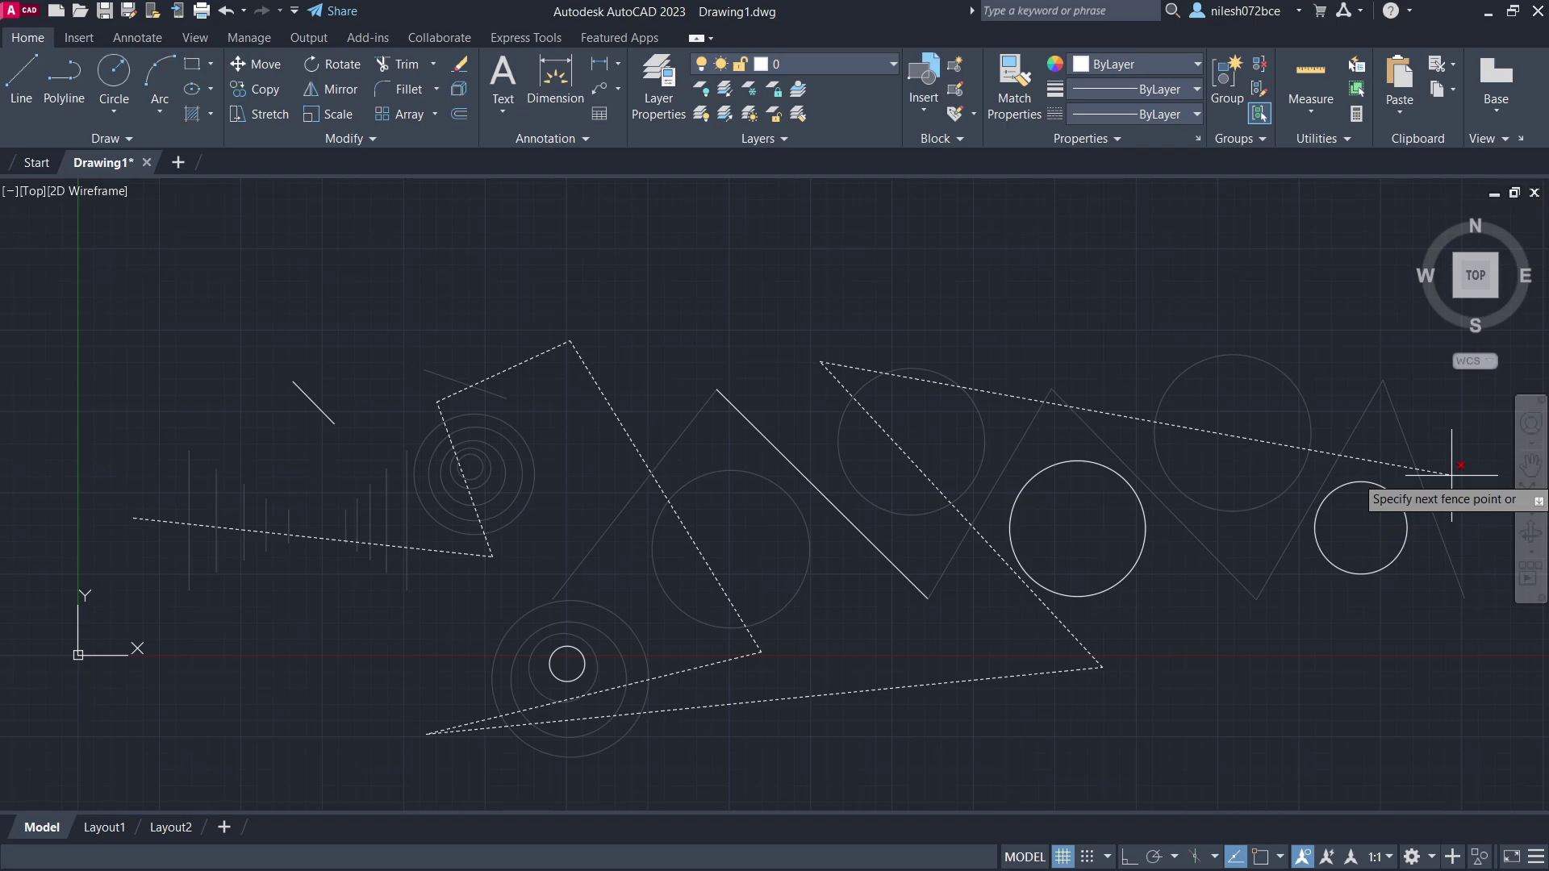
- Cancel the old fence, then fence-trim a zigzag path through the lines, circles and triangles
{"action": "key", "text": "Escape"}
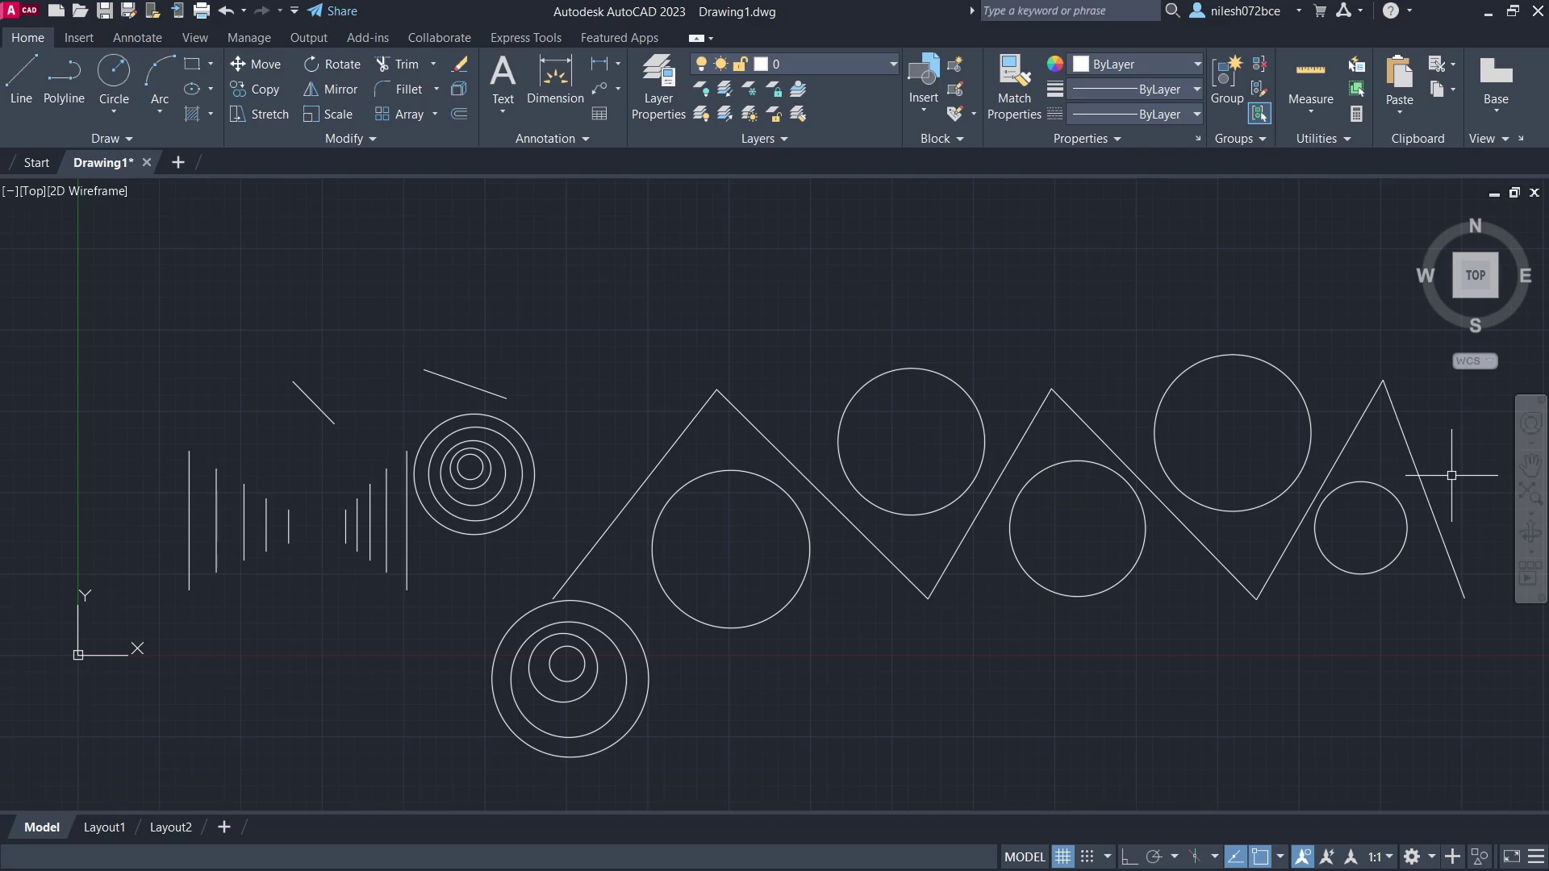
{"action": "left_click", "coordinate": [401, 64]}
{"action": "left_click", "coordinate": [134, 500]}
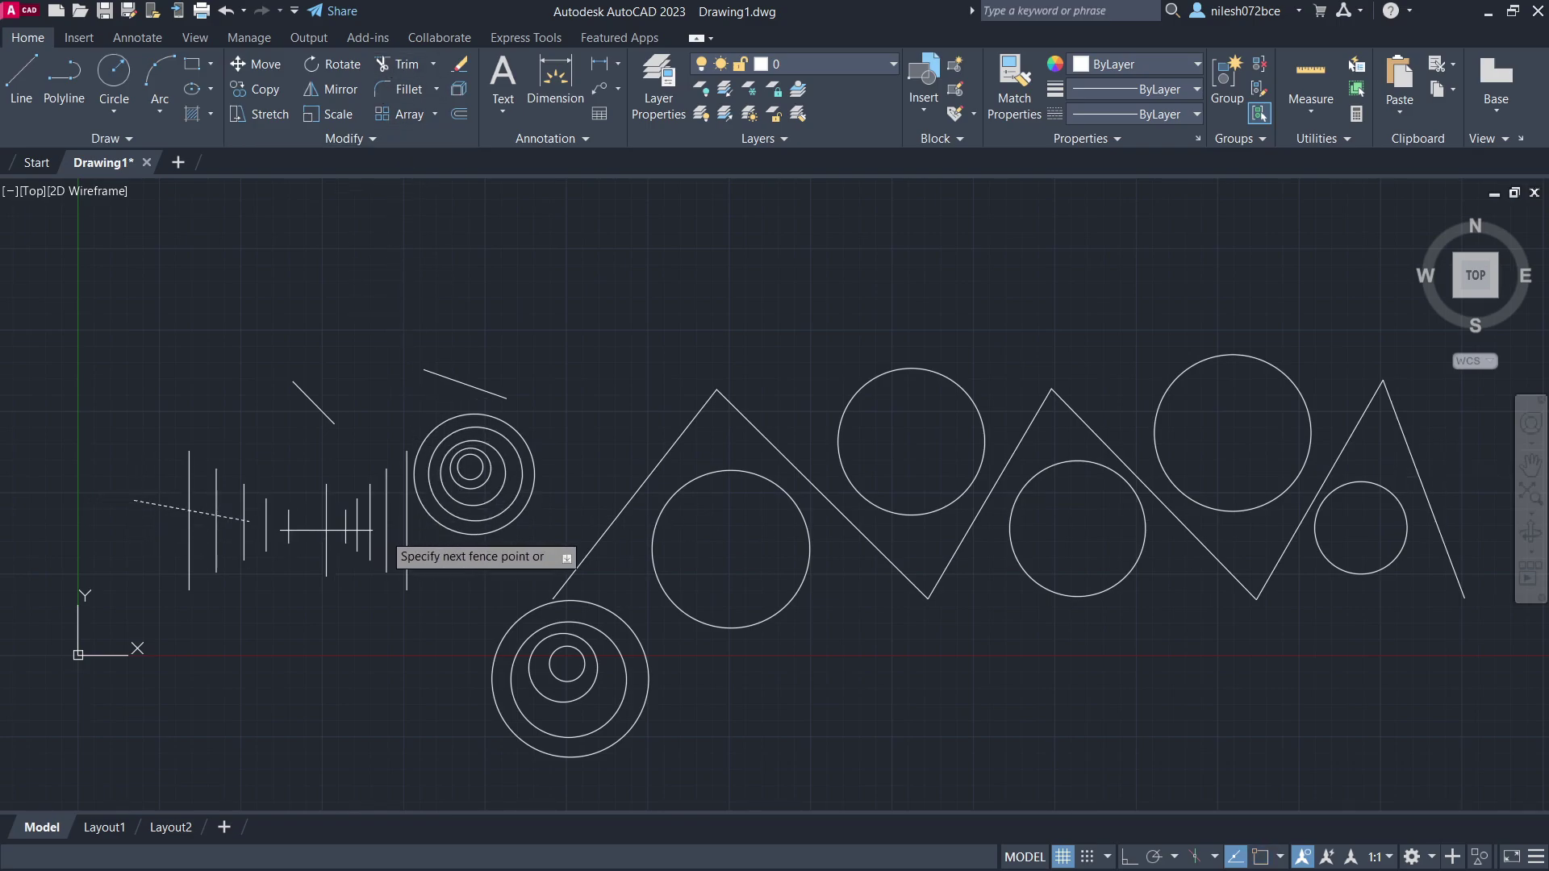
{"action": "left_click", "coordinate": [525, 533]}
{"action": "left_click", "coordinate": [423, 358]}
{"action": "left_click", "coordinate": [853, 662]}
{"action": "left_click", "coordinate": [955, 296]}
{"action": "left_click", "coordinate": [1159, 630]}
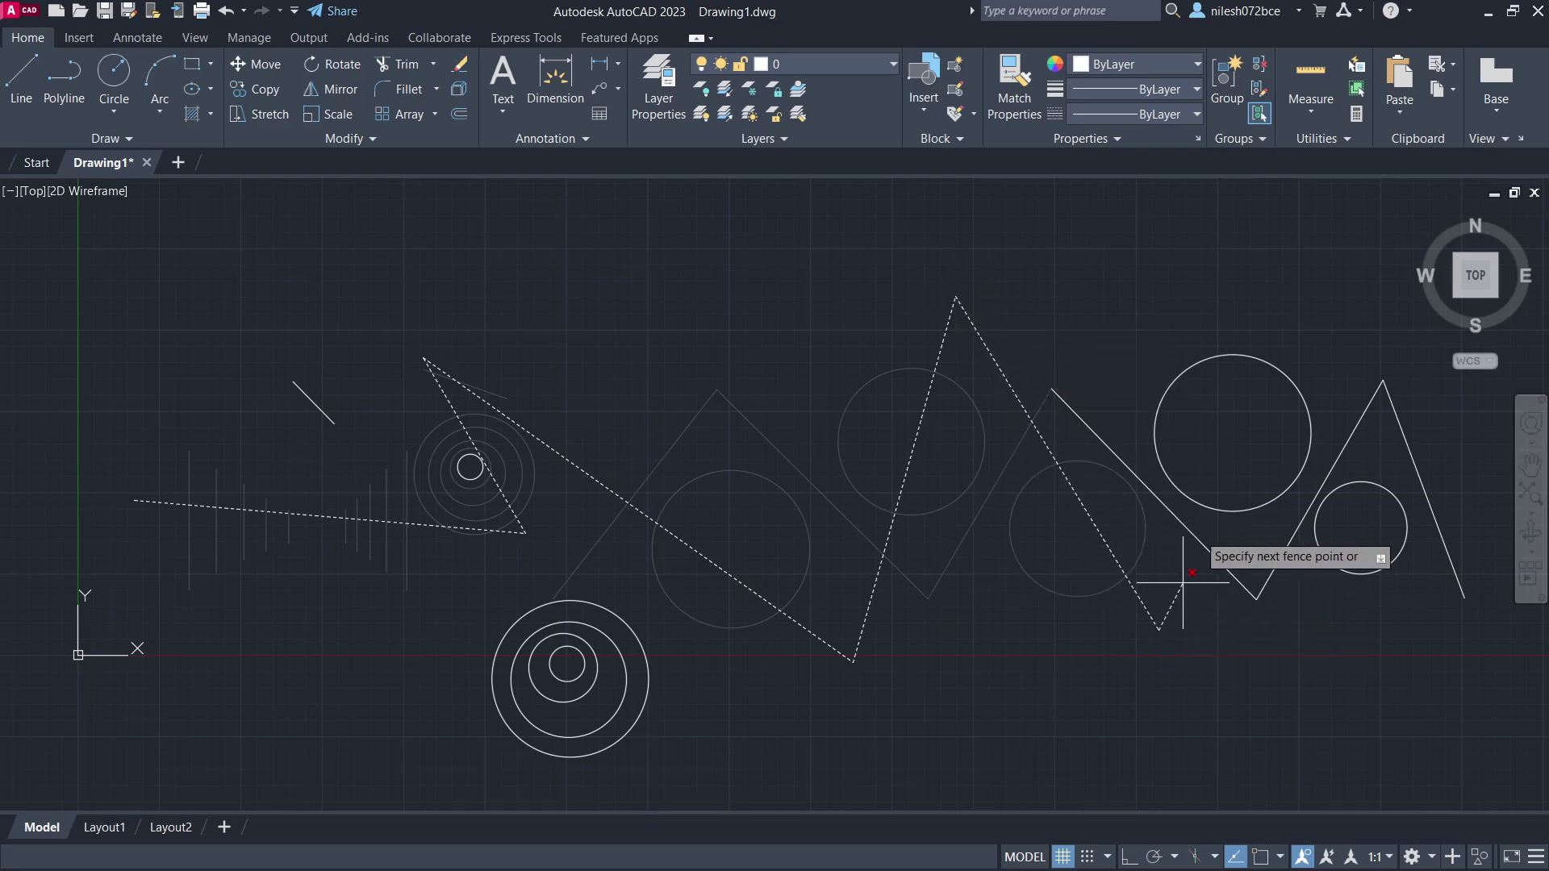
{"action": "left_click", "coordinate": [1299, 315]}
{"action": "left_click", "coordinate": [1462, 567]}
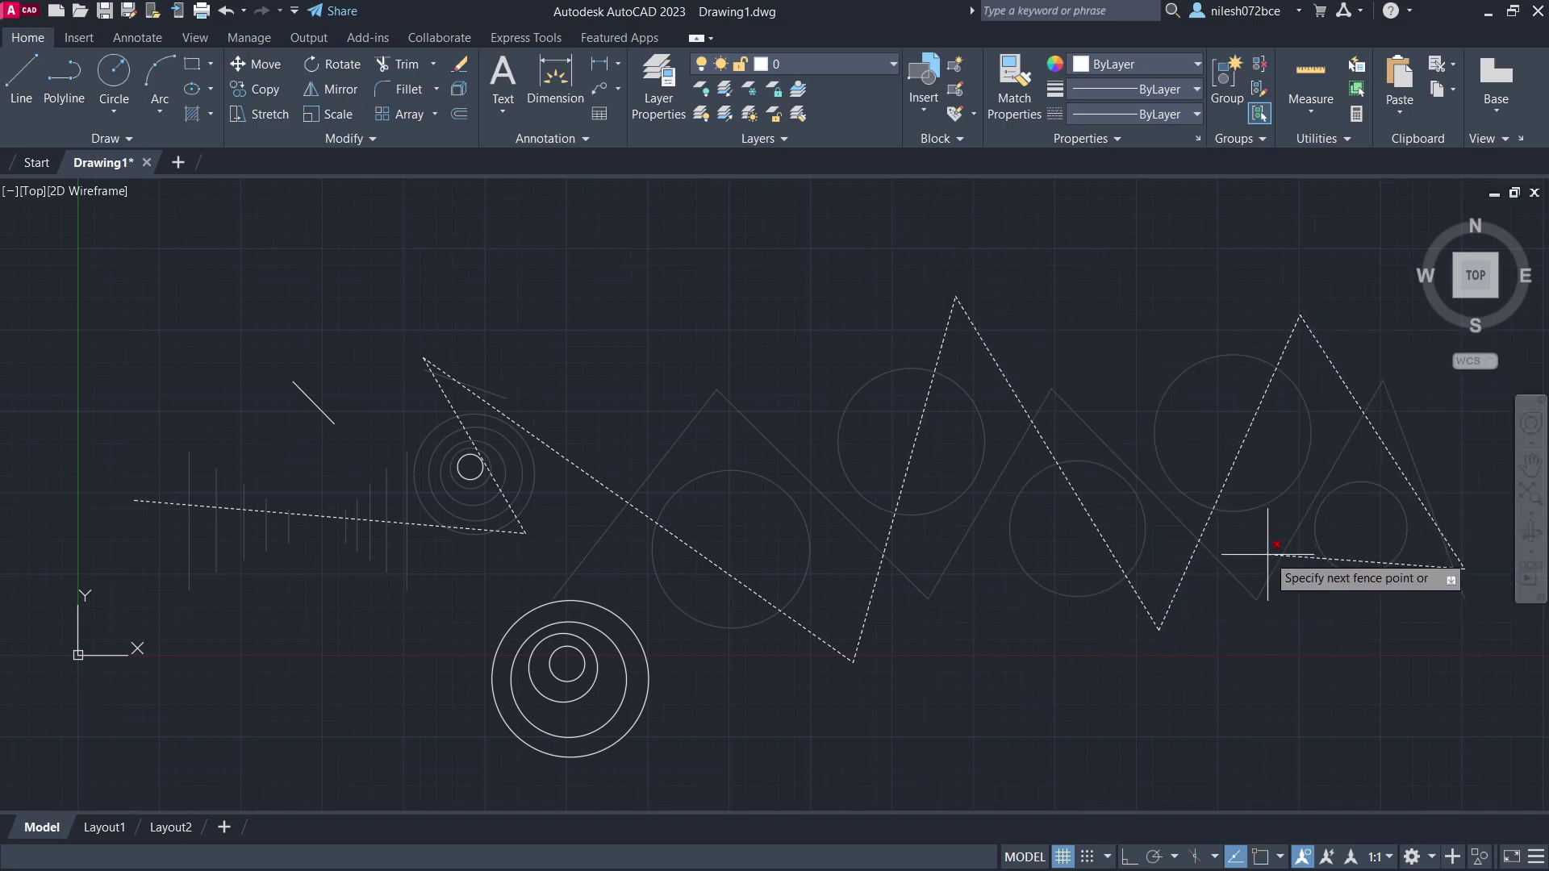
{"action": "key", "text": "Return"}
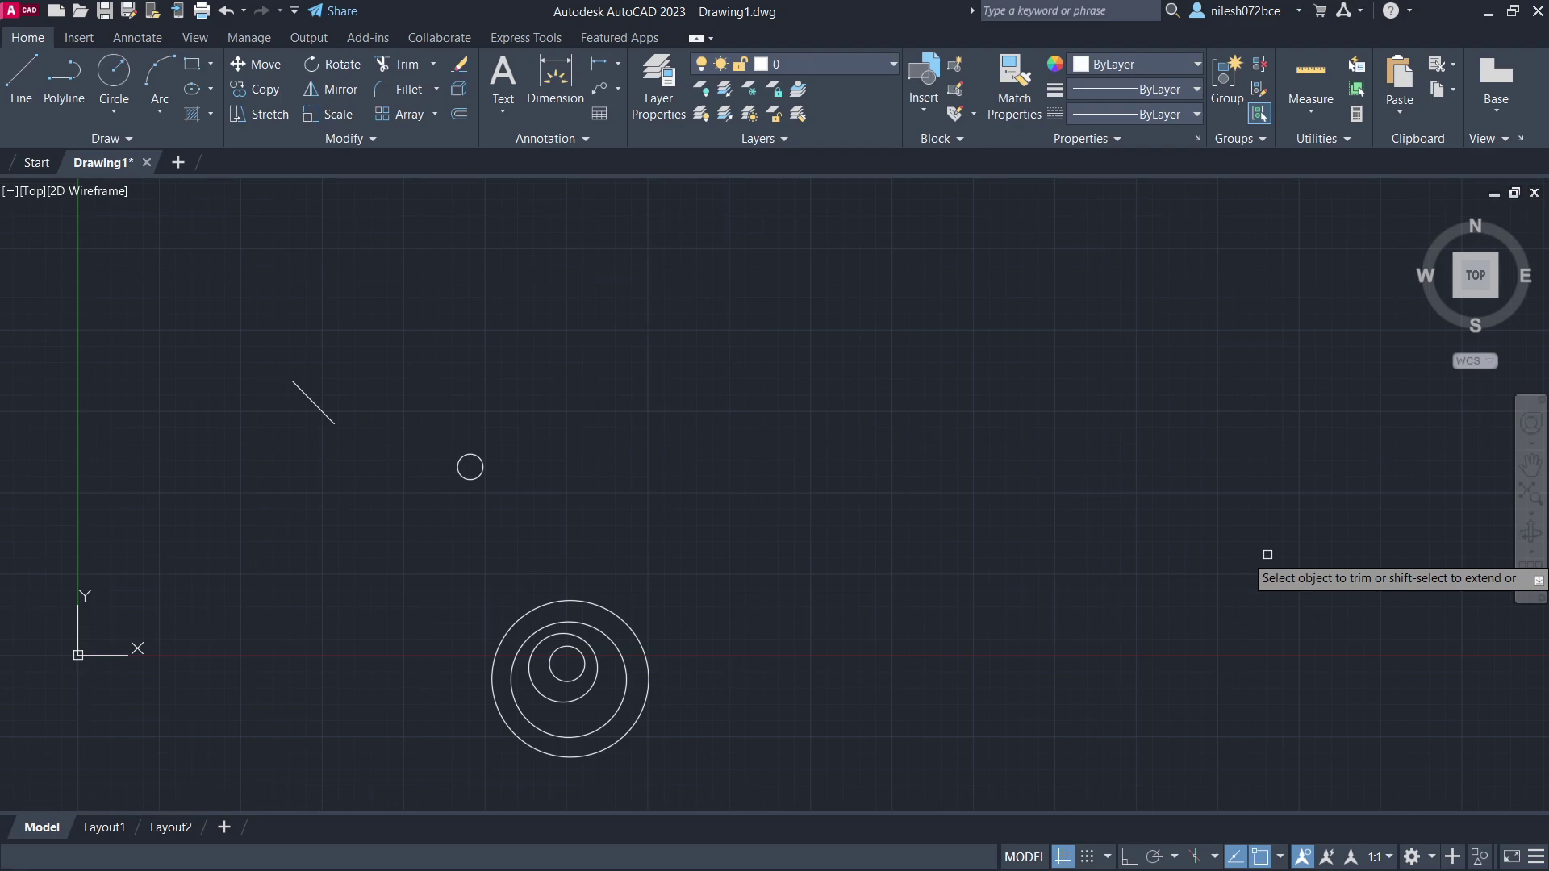
- Exit Trim, then select the remaining diagonal line and circles with Ctrl+A and delete them
{"action": "key", "text": "Escape"}
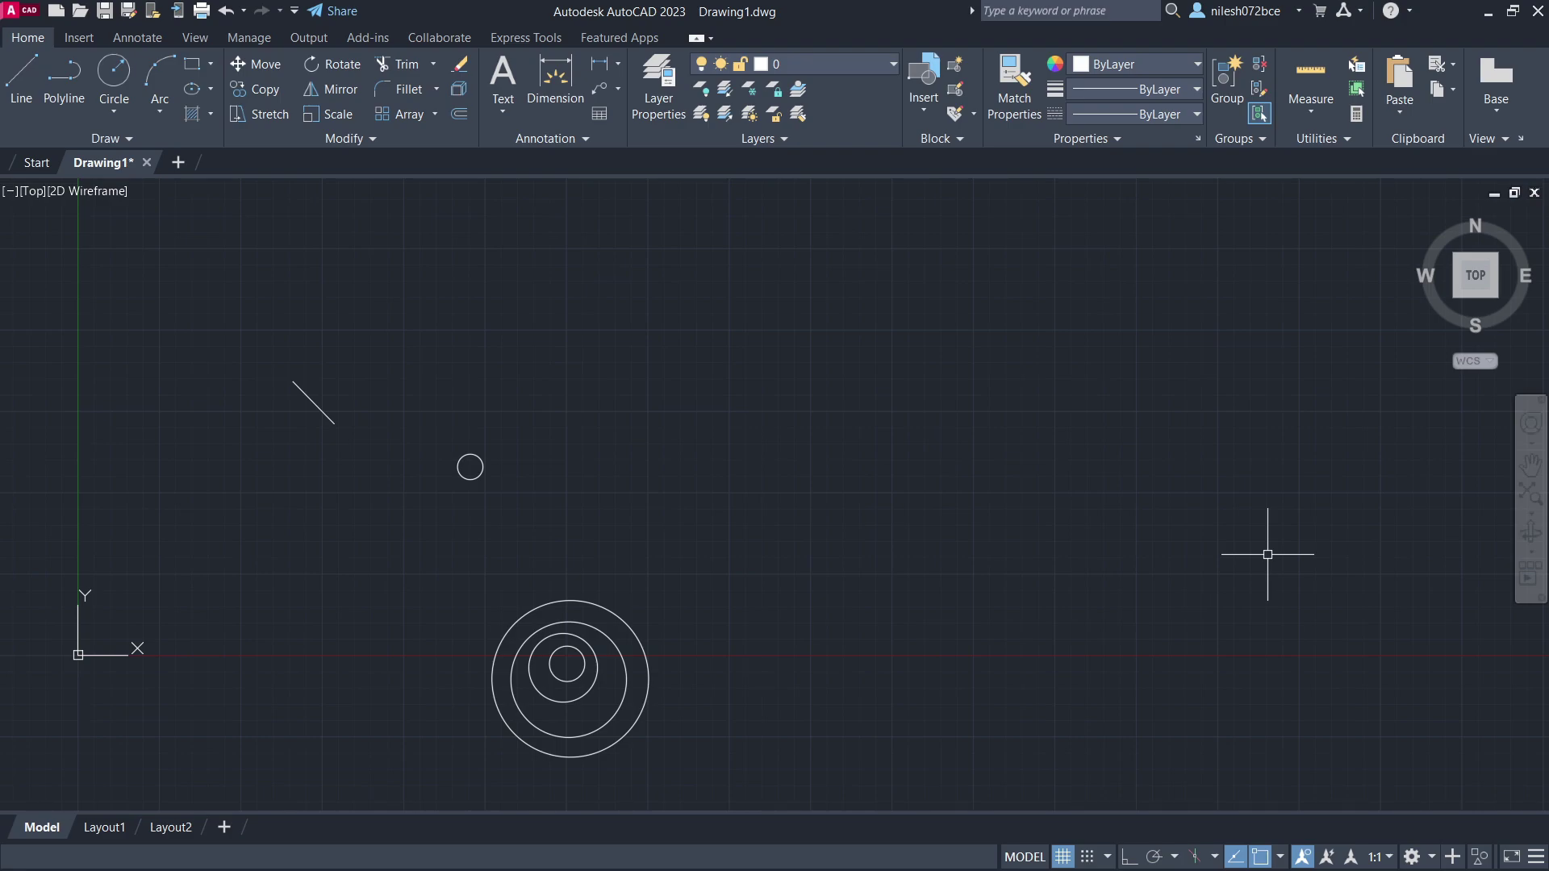
{"action": "key", "text": "ctrl+a"}
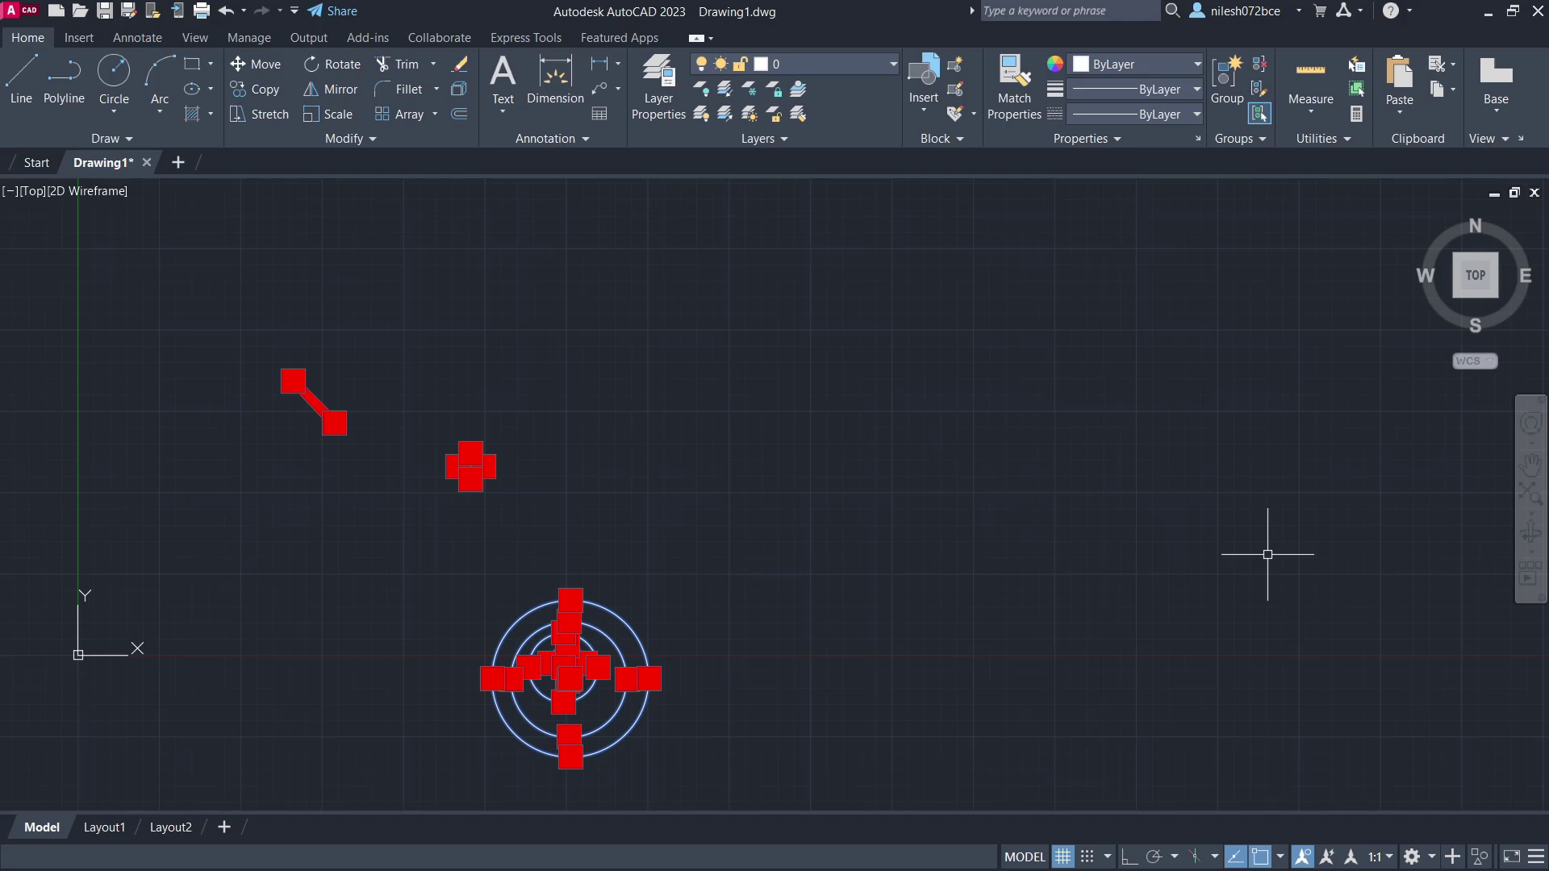
{"action": "key", "text": "Delete"}
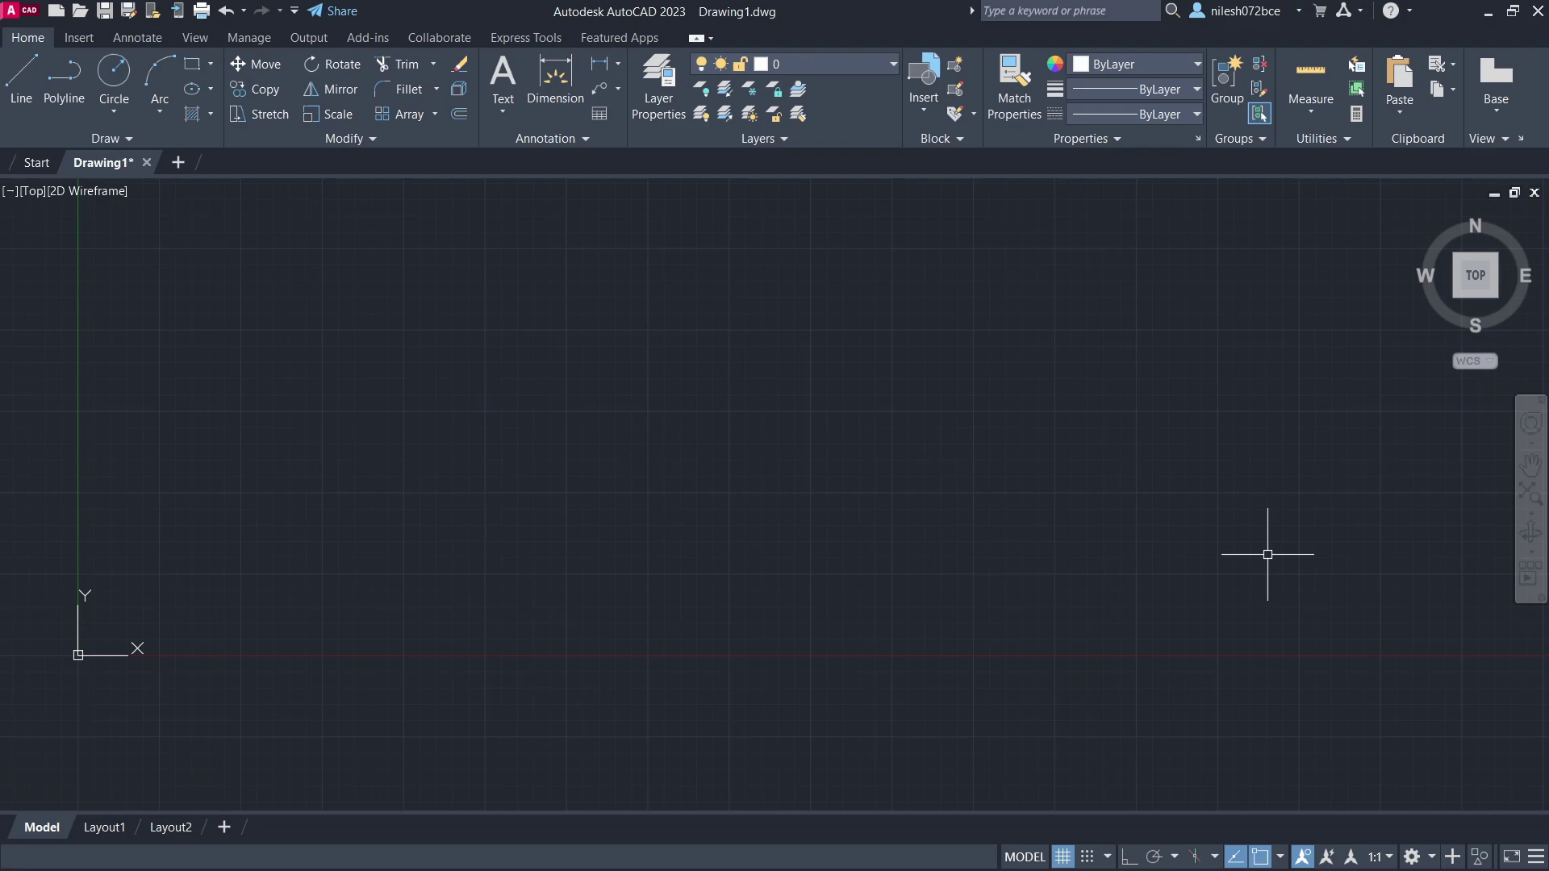